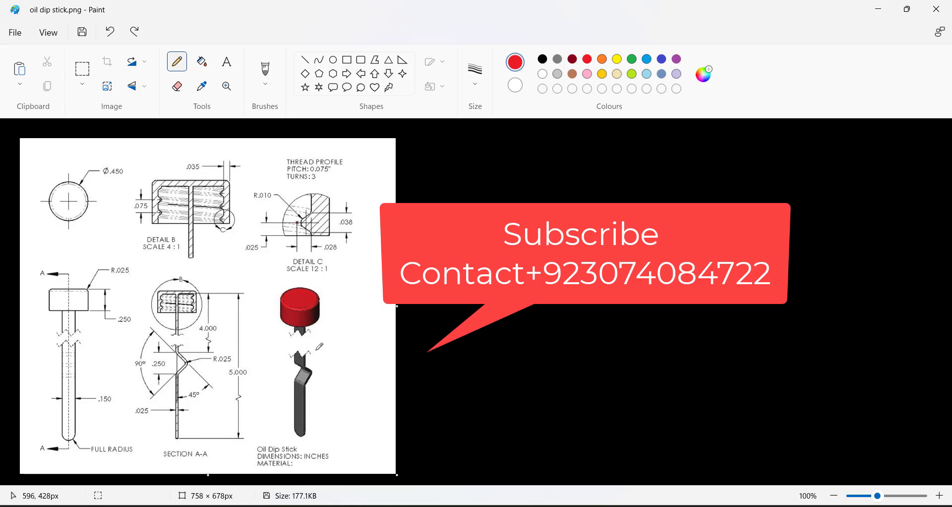
- Mark the strip in the pictorial view, the front, top and section views and the thread details with red pencil strokes
{"action": "left_click_drag", "start_coordinate": [264, 429], "coordinate": [281, 393]}
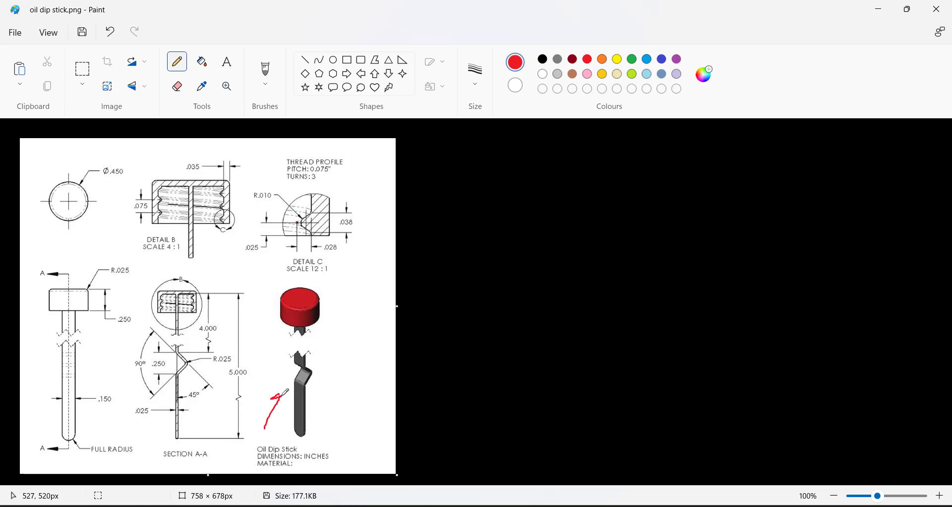
{"action": "left_click_drag", "start_coordinate": [70, 275], "coordinate": [90, 265]}
{"action": "left_click_drag", "start_coordinate": [91, 208], "coordinate": [120, 201]}
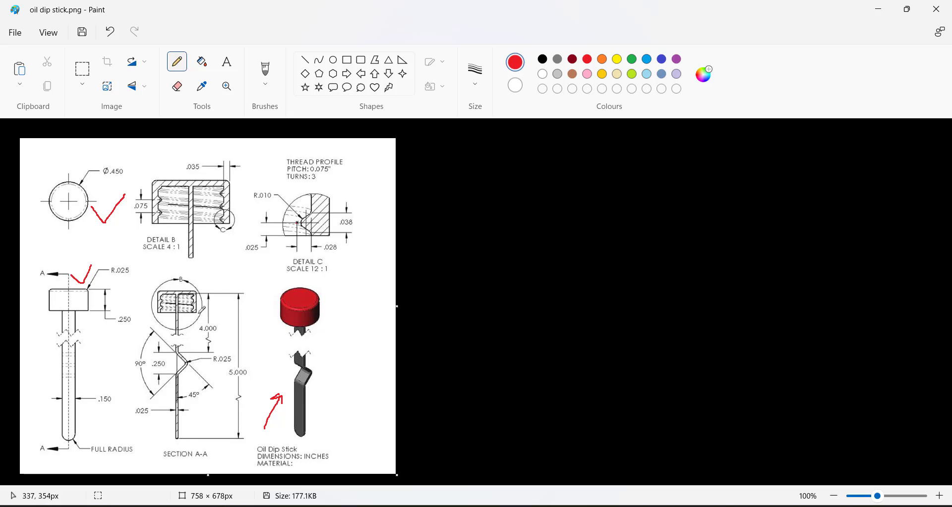
{"action": "mouse_move", "coordinate": [202, 274]}
{"action": "left_mouse_down"}
{"action": "mouse_move", "coordinate": [224, 267]}
{"action": "mouse_move", "coordinate": [169, 274]}
{"action": "mouse_move", "coordinate": [155, 310]}
{"action": "mouse_move", "coordinate": [184, 322]}
{"action": "mouse_move", "coordinate": [202, 317]}
{"action": "mouse_move", "coordinate": [190, 286]}
{"action": "left_mouse_up"}
{"action": "left_click_drag", "start_coordinate": [239, 154], "coordinate": [254, 150]}
- Undo the red arrow and check marks drawn over the dip stick views
{"action": "left_click", "coordinate": [110, 34]}
{"action": "left_click", "coordinate": [110, 34]}
{"action": "left_click", "coordinate": [111, 33]}
{"action": "left_click", "coordinate": [110, 34]}
{"action": "left_click", "coordinate": [110, 33]}
{"action": "left_click", "coordinate": [110, 34]}
{"action": "left_click", "coordinate": [110, 34]}
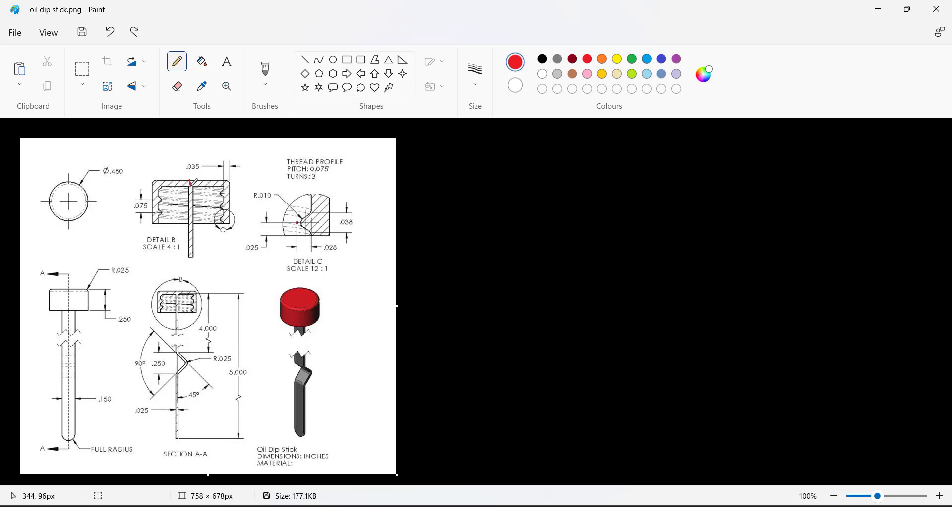
- Trace the cap's half section and bent strip in red, and circle the .035, Ø.450 and .250 dimensions and the thread profile
{"action": "mouse_move", "coordinate": [222, 185]}
{"action": "left_mouse_down"}
{"action": "mouse_move", "coordinate": [223, 223]}
{"action": "mouse_move", "coordinate": [235, 220]}
{"action": "mouse_move", "coordinate": [231, 177]}
{"action": "mouse_move", "coordinate": [188, 182]}
{"action": "left_mouse_up"}
{"action": "mouse_move", "coordinate": [205, 151]}
{"action": "left_mouse_down"}
{"action": "mouse_move", "coordinate": [187, 173]}
{"action": "mouse_move", "coordinate": [206, 167]}
{"action": "mouse_move", "coordinate": [188, 151]}
{"action": "left_mouse_up"}
{"action": "left_click_drag", "start_coordinate": [189, 182], "coordinate": [192, 257]}
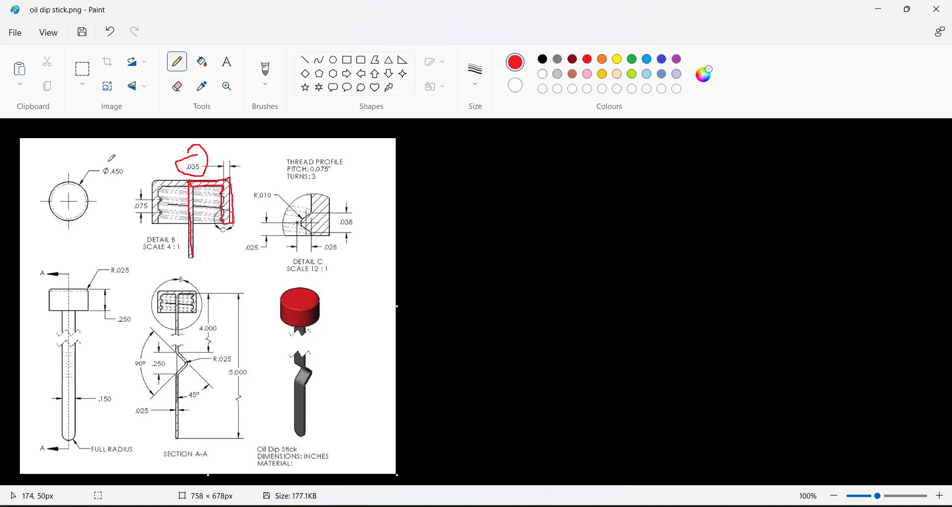
{"action": "mouse_move", "coordinate": [98, 169]}
{"action": "left_mouse_down"}
{"action": "mouse_move", "coordinate": [120, 188]}
{"action": "mouse_move", "coordinate": [130, 176]}
{"action": "mouse_move", "coordinate": [107, 158]}
{"action": "left_mouse_up"}
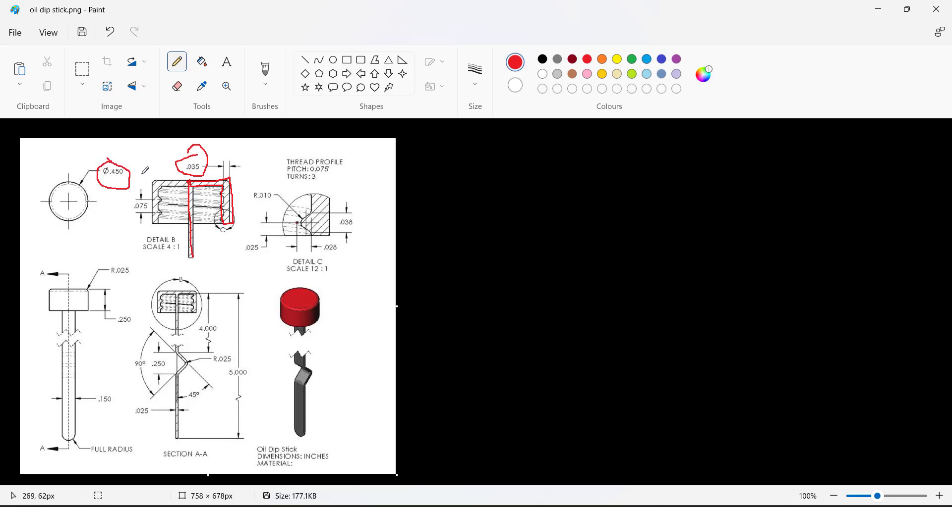
{"action": "mouse_move", "coordinate": [123, 308]}
{"action": "left_mouse_down"}
{"action": "mouse_move", "coordinate": [115, 325]}
{"action": "mouse_move", "coordinate": [135, 325]}
{"action": "mouse_move", "coordinate": [128, 309]}
{"action": "left_mouse_up"}
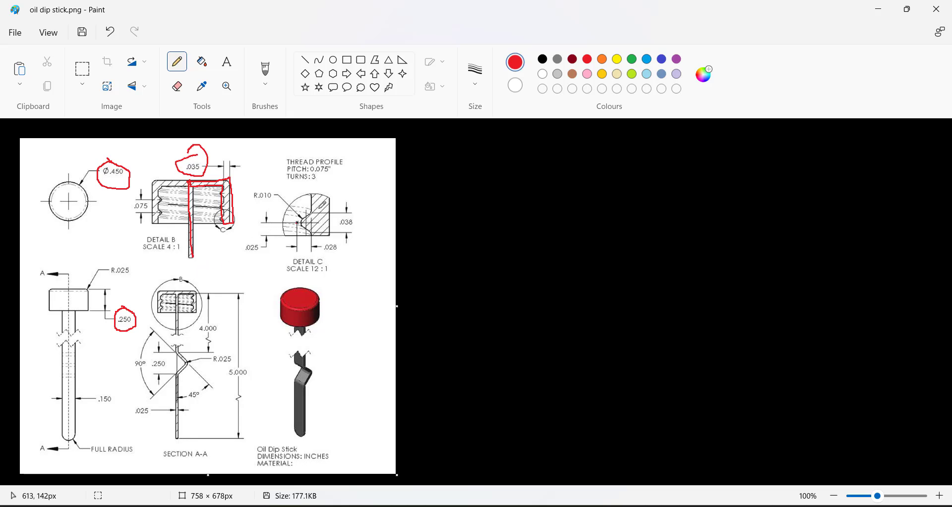
{"action": "mouse_move", "coordinate": [310, 208]}
{"action": "left_mouse_down"}
{"action": "mouse_move", "coordinate": [318, 243]}
{"action": "mouse_move", "coordinate": [314, 208]}
{"action": "left_mouse_up"}
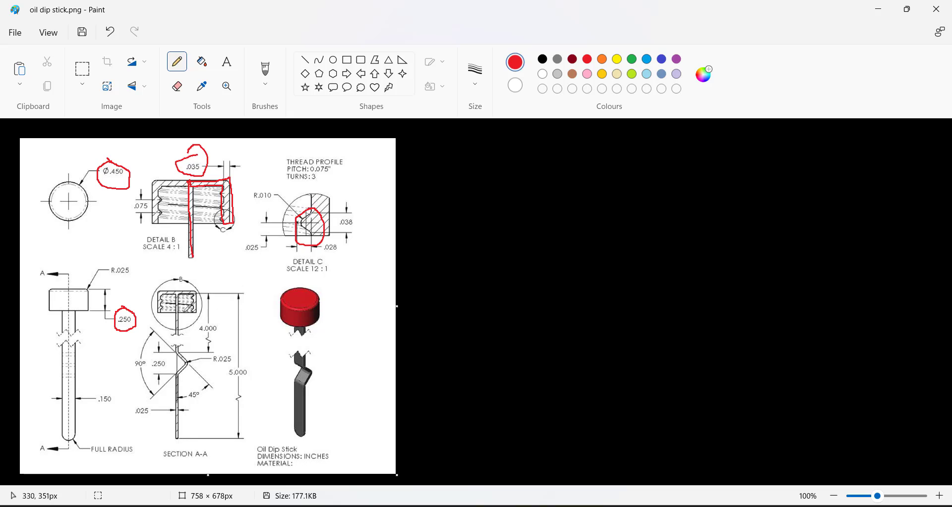
{"action": "mouse_move", "coordinate": [177, 293]}
{"action": "left_mouse_down"}
{"action": "mouse_move", "coordinate": [177, 351]}
{"action": "mouse_move", "coordinate": [186, 363]}
{"action": "mouse_move", "coordinate": [175, 377]}
{"action": "mouse_move", "coordinate": [177, 438]}
{"action": "left_mouse_up"}
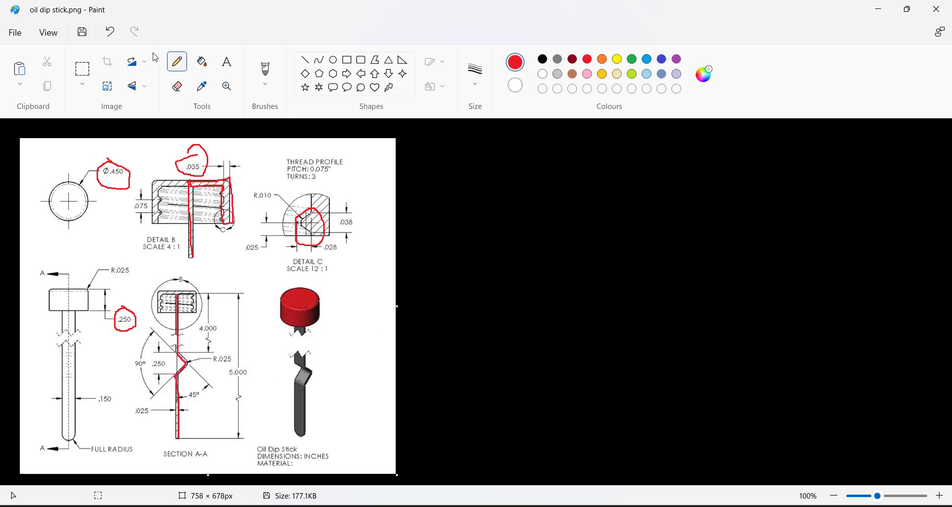
- Undo all the red tracing and circles to restore the clean oil dip stick drawing
{"action": "left_click", "coordinate": [110, 32]}
{"action": "left_click", "coordinate": [110, 32]}
{"action": "left_click", "coordinate": [110, 32]}
{"action": "left_click", "coordinate": [110, 32]}
{"action": "left_click", "coordinate": [110, 32]}
{"action": "left_click", "coordinate": [110, 31]}
{"action": "left_click", "coordinate": [110, 32]}
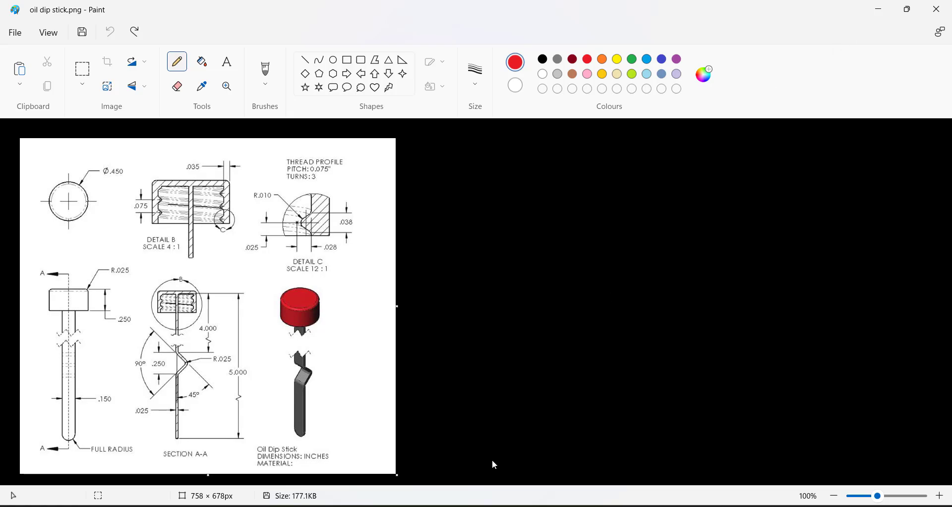
- Switch to SOLIDWORKS and set the part's unit system to IPS (inch, pound, second)
{"action": "left_click", "coordinate": [877, 9]}
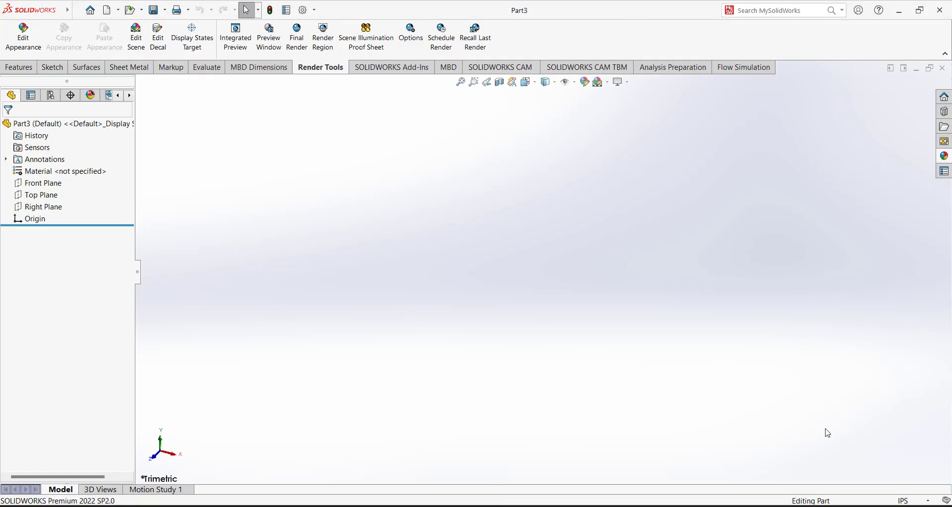
{"action": "left_click", "coordinate": [903, 501]}
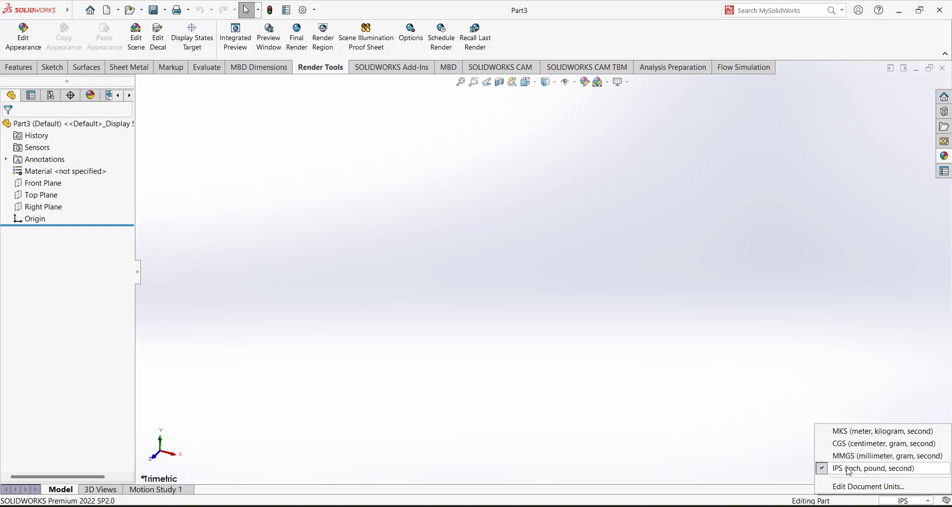
{"action": "left_click", "coordinate": [900, 465]}
- Start a sketch on the Front Plane and draw a vertical centerline about 1.07 in long up from the origin
{"action": "left_click", "coordinate": [52, 67]}
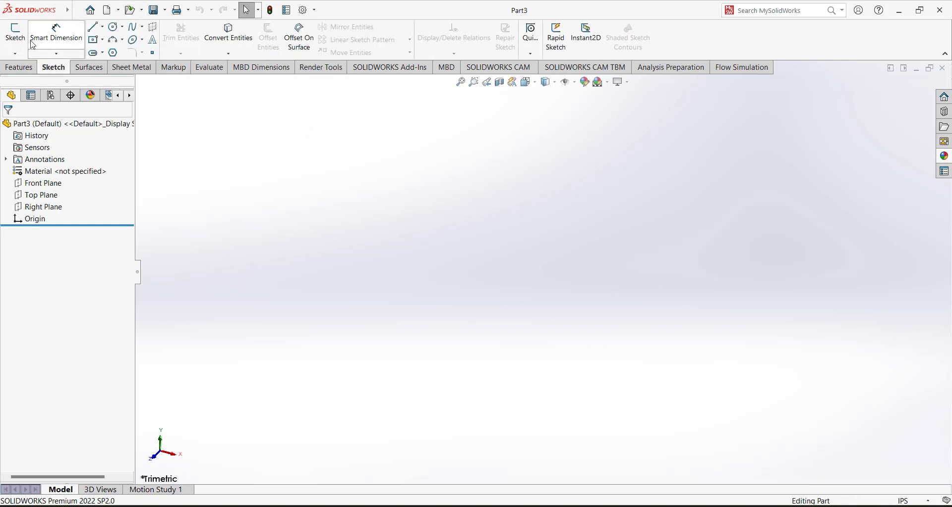
{"action": "left_click", "coordinate": [24, 41]}
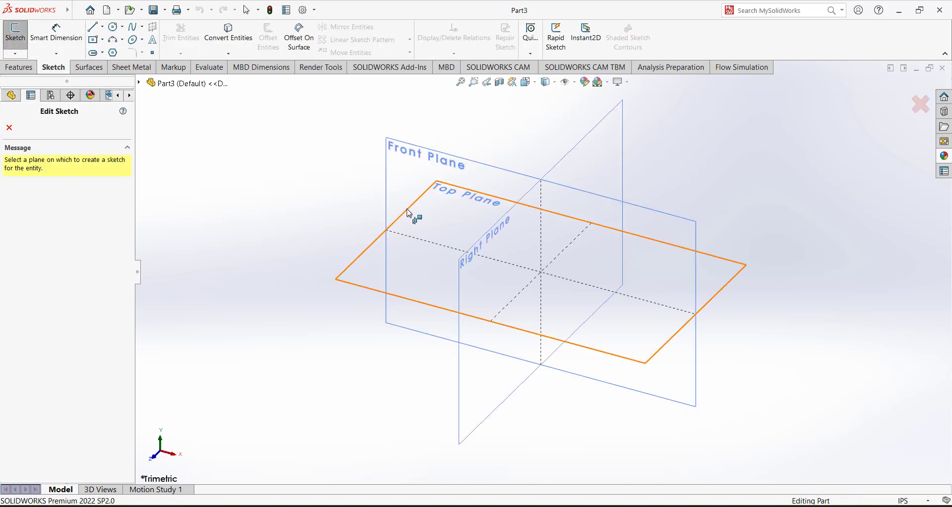
{"action": "left_click", "coordinate": [394, 162]}
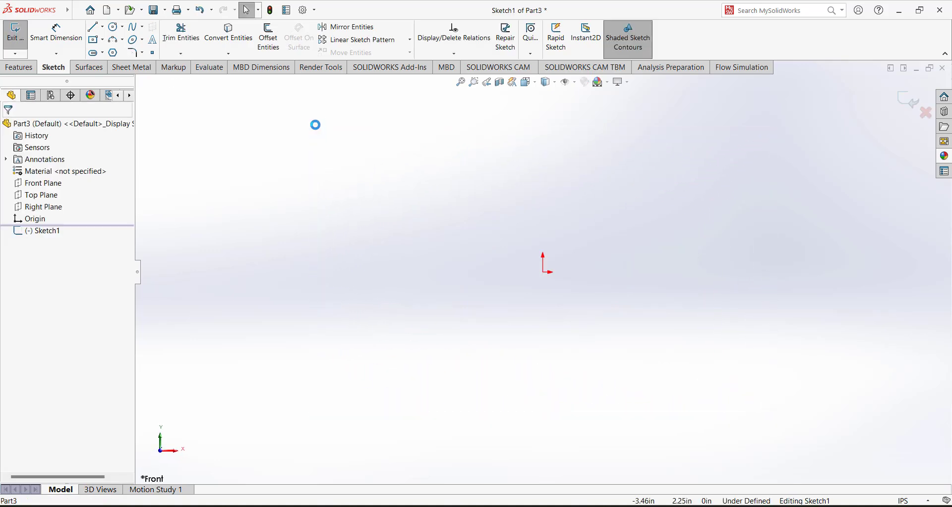
{"action": "left_click", "coordinate": [102, 27]}
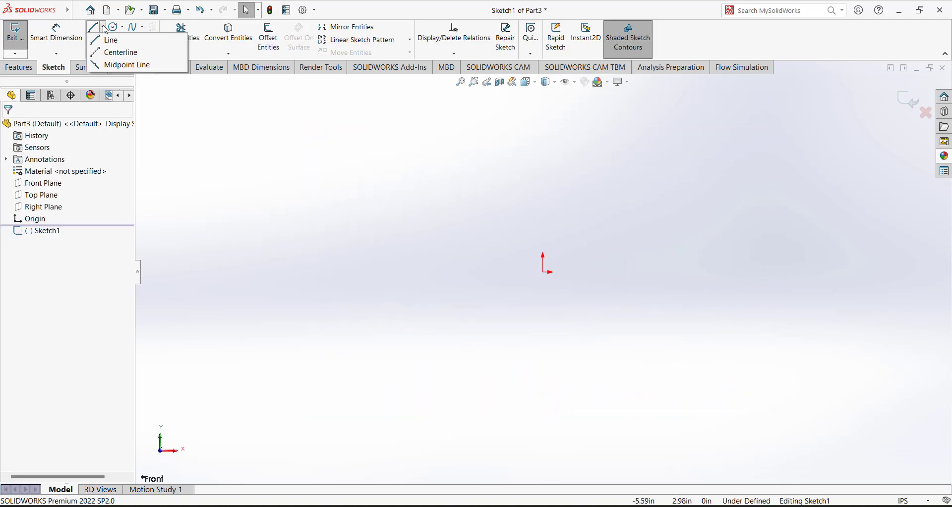
{"action": "left_click", "coordinate": [117, 52]}
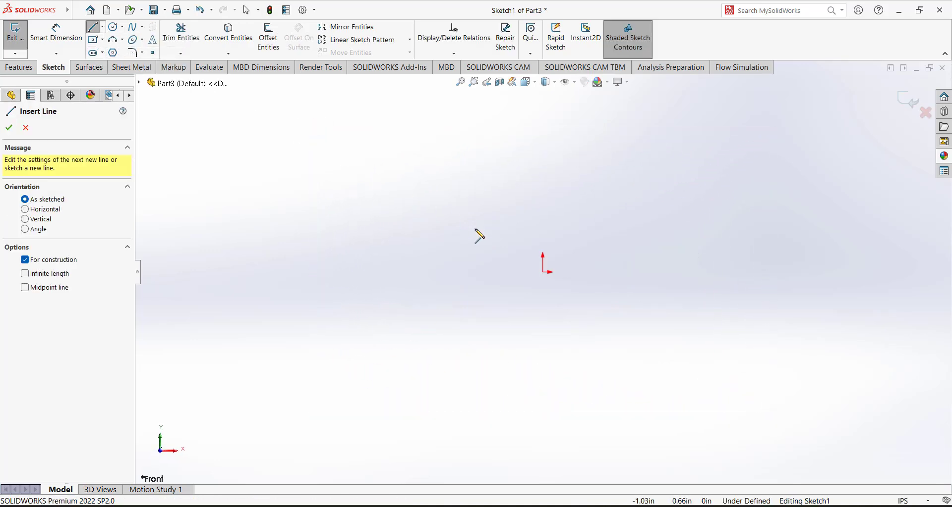
{"action": "left_click", "coordinate": [545, 272]}
{"action": "left_click", "coordinate": [544, 203]}
{"action": "right_click", "coordinate": [507, 215]}
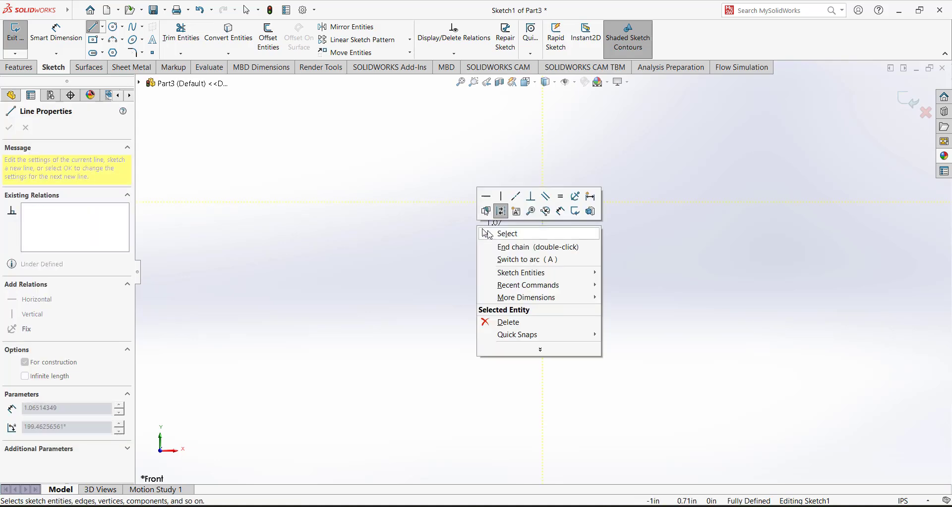
{"action": "left_click", "coordinate": [505, 240]}
- Sketch a closed L-shaped cap profile against the centerline, about 0.85 in wide and 0.72 in tall, its lower edge level with the origin
{"action": "left_click", "coordinate": [92, 27]}
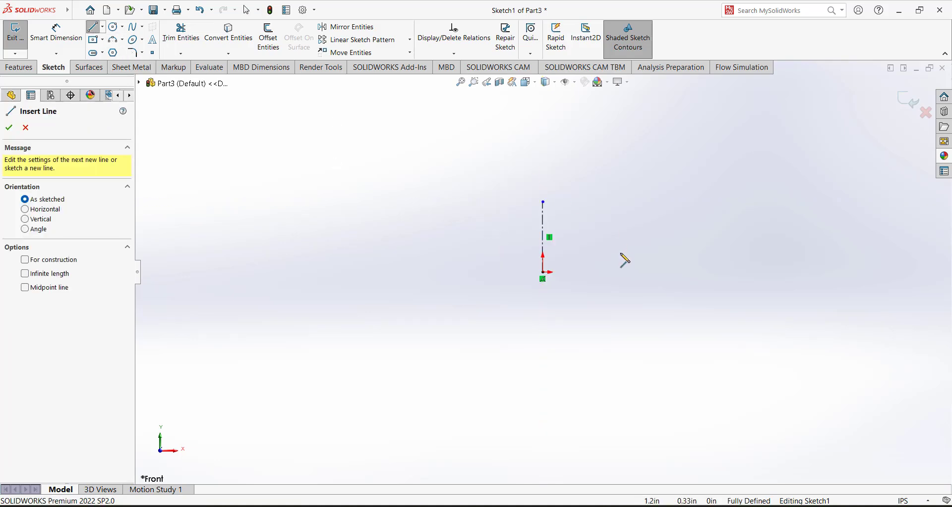
{"action": "left_click", "coordinate": [543, 225]}
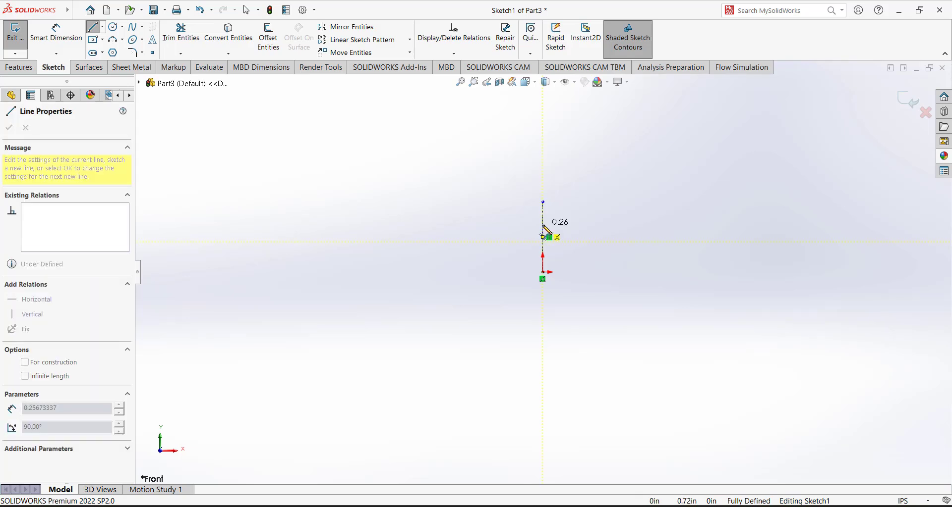
{"action": "left_click", "coordinate": [598, 225]}
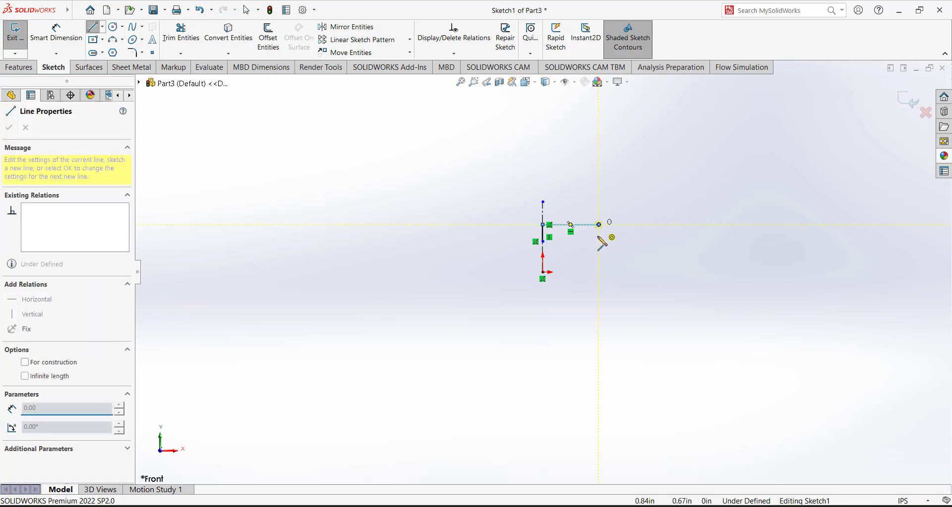
{"action": "left_click", "coordinate": [598, 272]}
{"action": "left_click", "coordinate": [581, 273]}
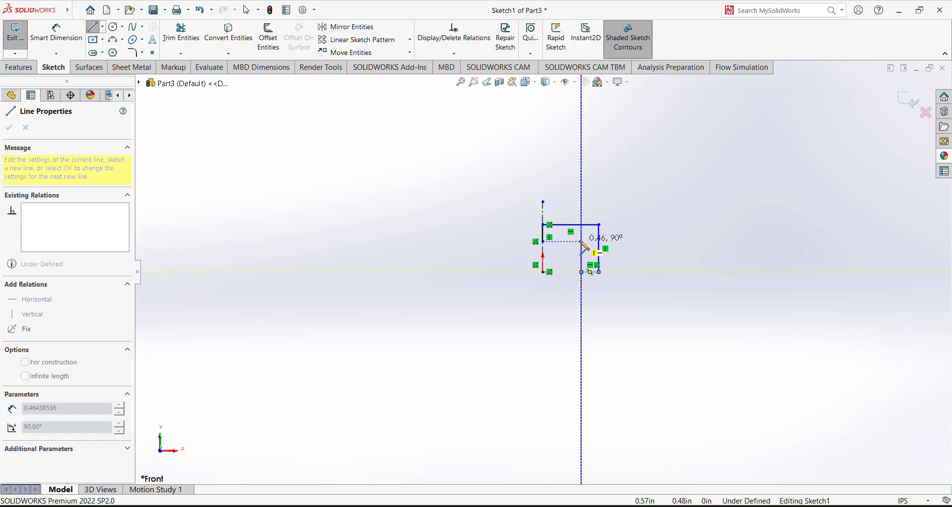
{"action": "left_click", "coordinate": [581, 242]}
{"action": "right_click", "coordinate": [489, 240]}
{"action": "left_click", "coordinate": [516, 244]}
- Dimension the profile's outer vertical edge about the centerline as a 0.450 in diameter
{"action": "scroll", "coordinate": [537, 243], "scroll_direction": "down", "scroll_amount": 5}
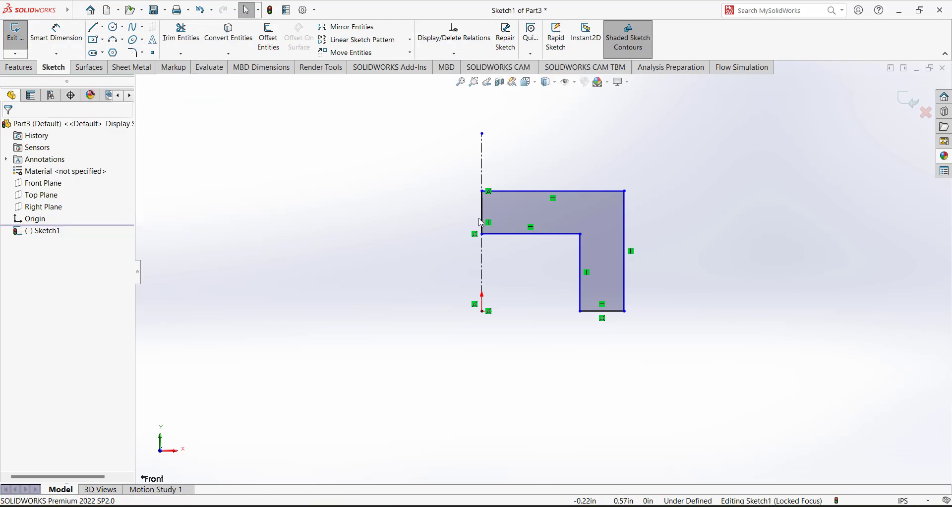
{"action": "left_click", "coordinate": [623, 241]}
{"action": "key", "text": "d"}
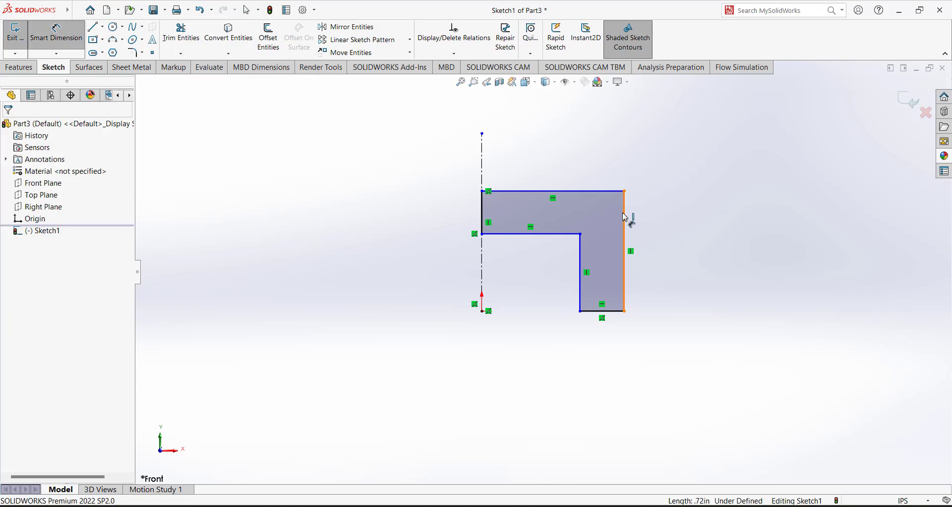
{"action": "left_click", "coordinate": [624, 218]}
{"action": "left_click", "coordinate": [481, 164]}
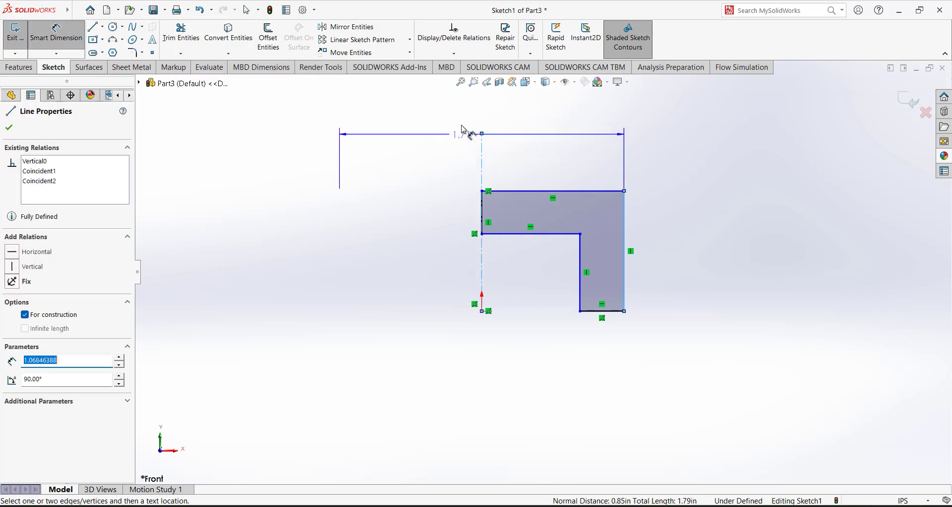
{"action": "left_click", "coordinate": [463, 122]}
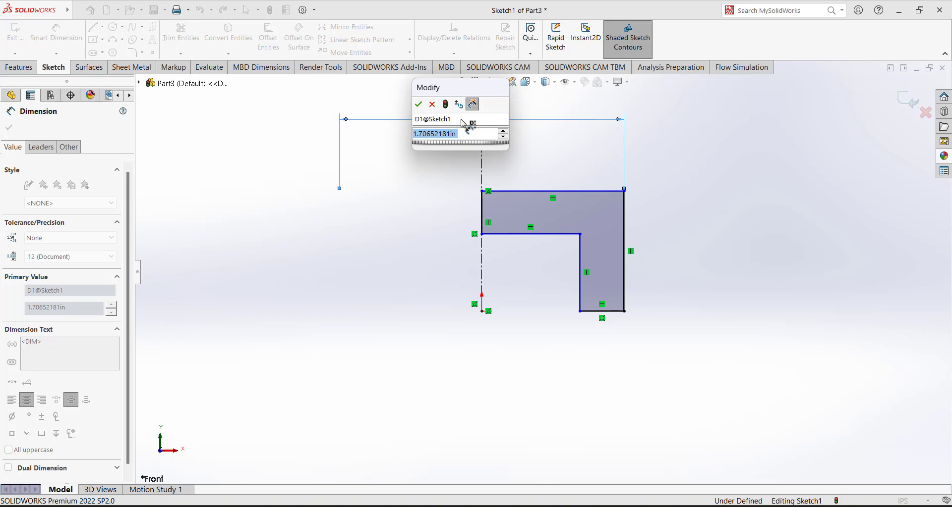
{"action": "type", "text": ".45"}
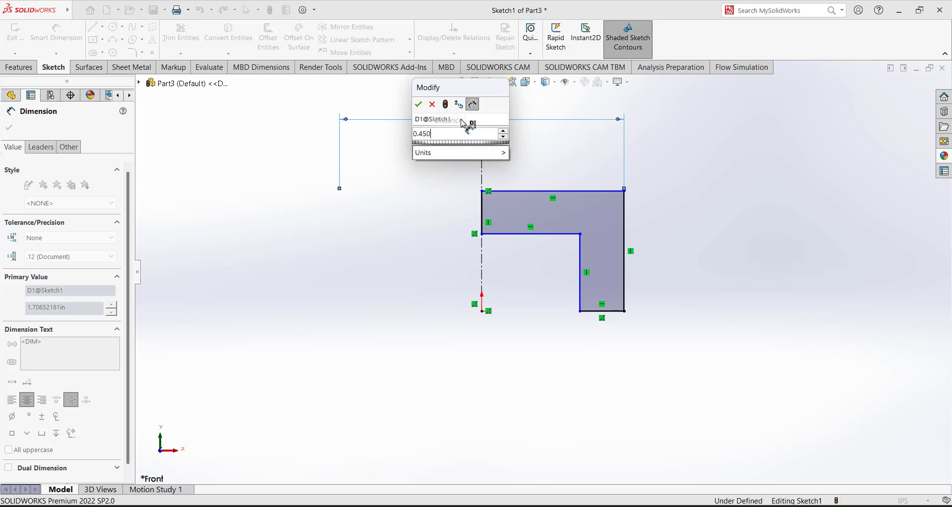
{"action": "key", "text": "Return"}
{"action": "left_click", "coordinate": [416, 190]}
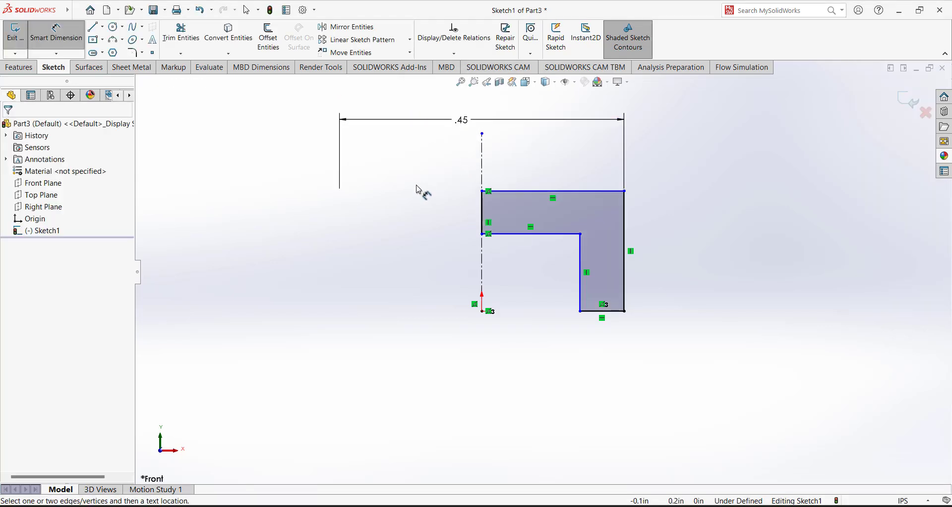
- Dimension the short lower edge of the profile to give the cap's side wall a thickness of 0.035 in
{"action": "scroll", "coordinate": [446, 187], "scroll_direction": "down", "scroll_amount": 2}
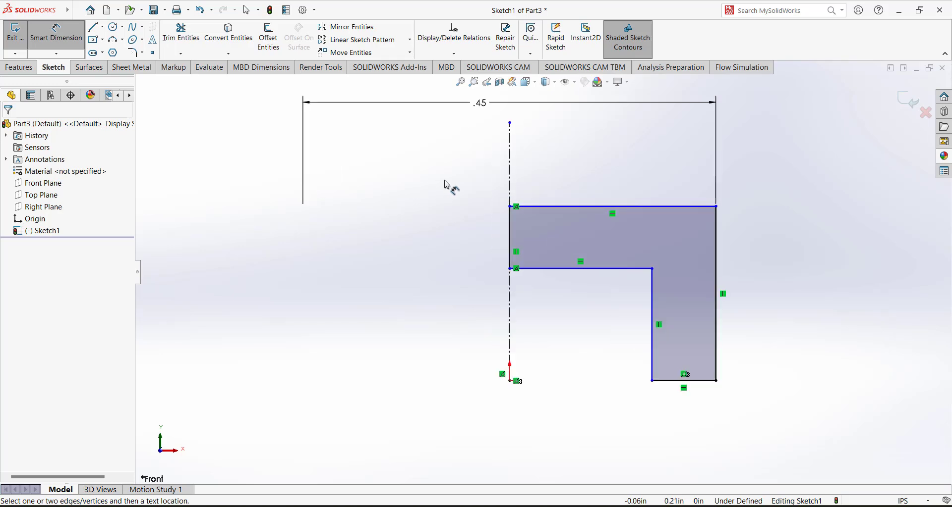
{"action": "scroll", "coordinate": [545, 208], "scroll_direction": "up", "scroll_amount": 4}
{"action": "scroll", "coordinate": [725, 281], "scroll_direction": "down", "scroll_amount": 2}
{"action": "left_click", "coordinate": [545, 346]}
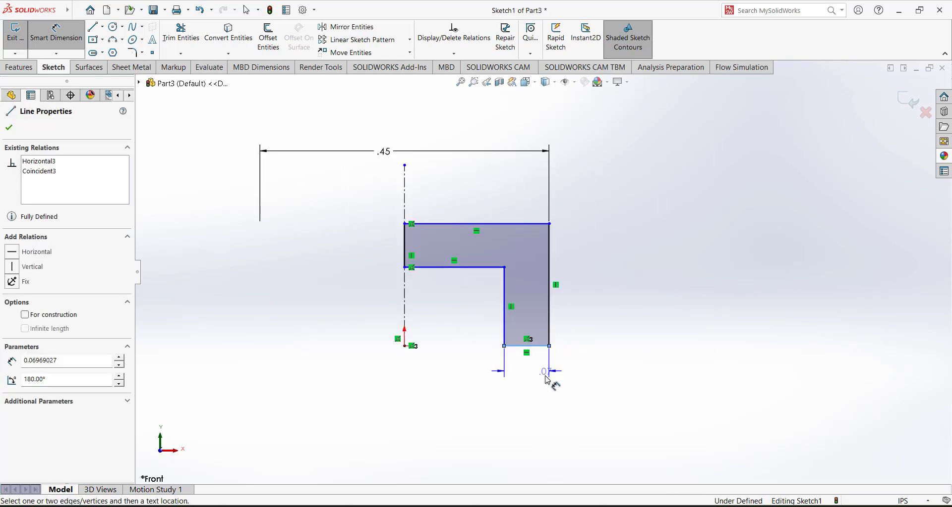
{"action": "left_click", "coordinate": [575, 421]}
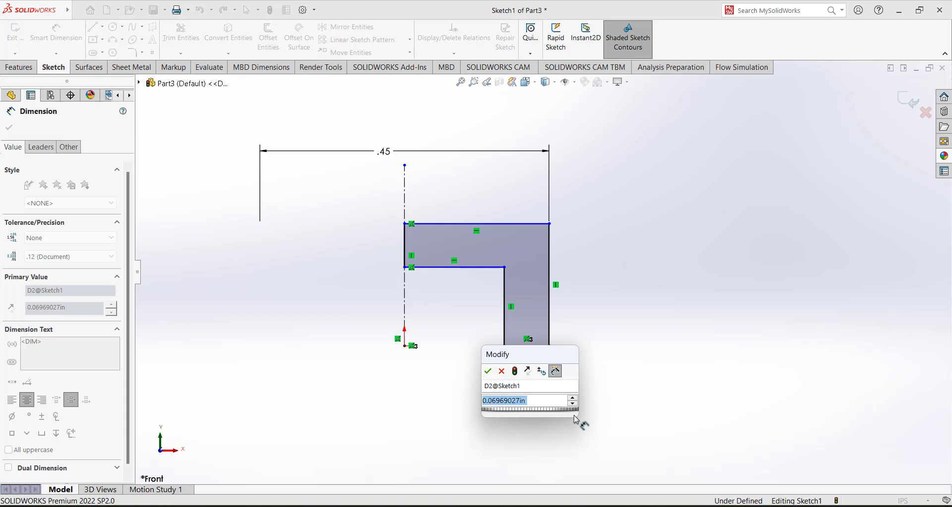
{"action": "type", "text": ".07"}
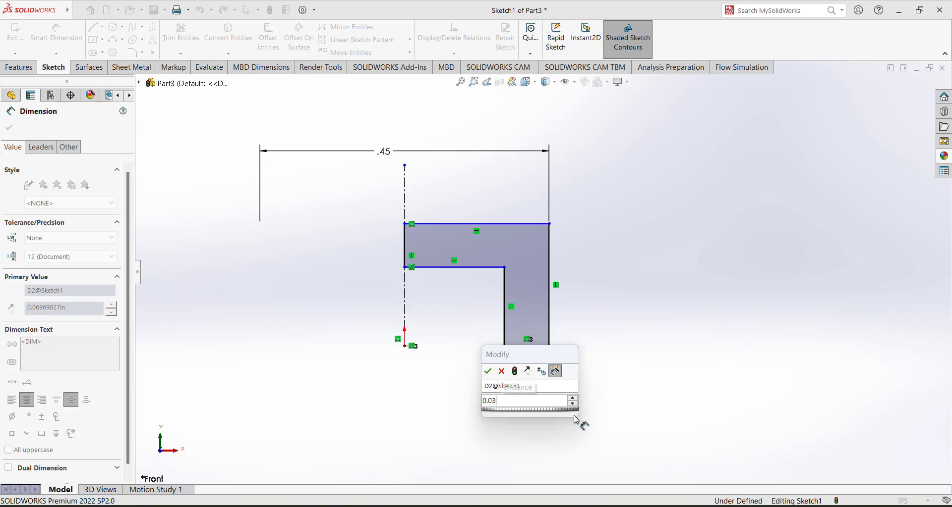
{"action": "key", "text": "Return"}
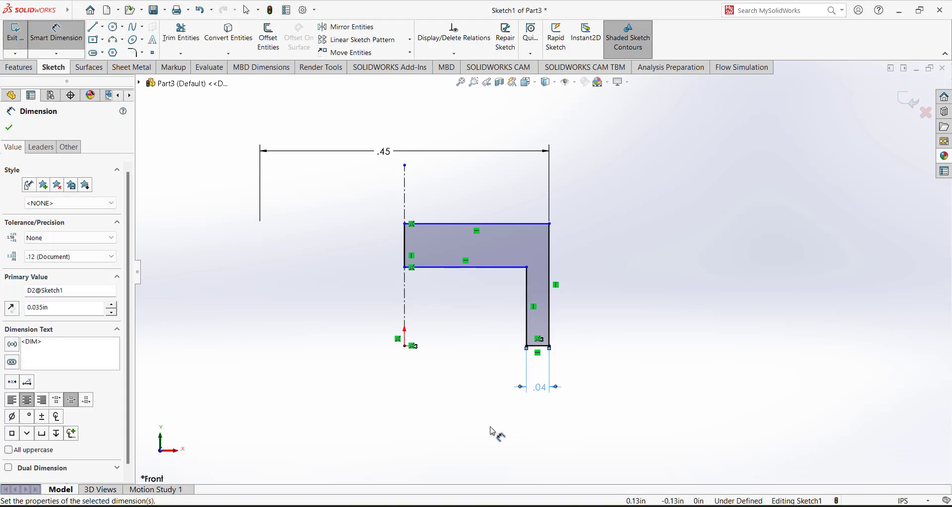
- Dimension the short vertical edge on the centerline to make the cap's top wall 0.035 in thick
{"action": "left_click", "coordinate": [404, 252]}
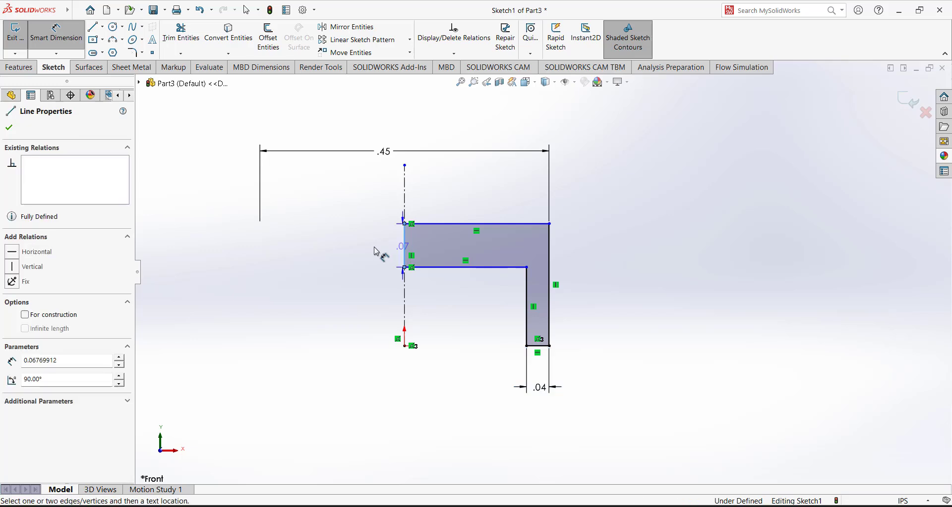
{"action": "left_click", "coordinate": [350, 277]}
{"action": "key", "text": "BackSpace"}
{"action": "type", "text": ".04"}
{"action": "key", "text": "Return"}
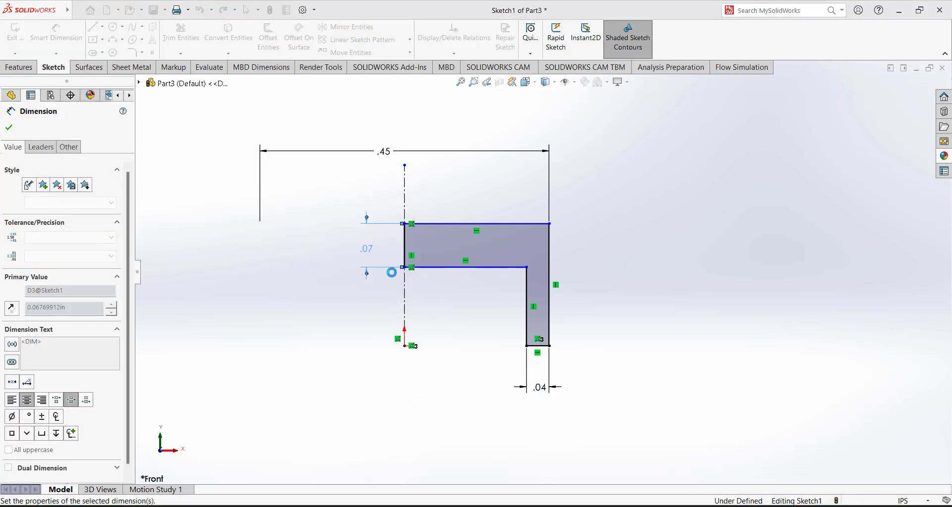
- Dimension the profile's outer vertical edge to give the cap a height of 0.250 in
{"action": "left_click", "coordinate": [550, 325]}
{"action": "left_click", "coordinate": [640, 293]}
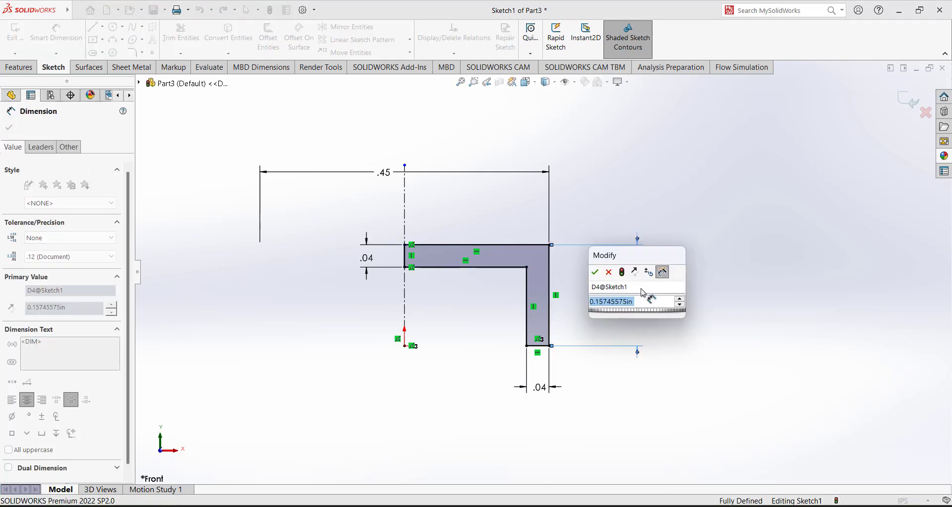
{"action": "type", "text": ".250"}
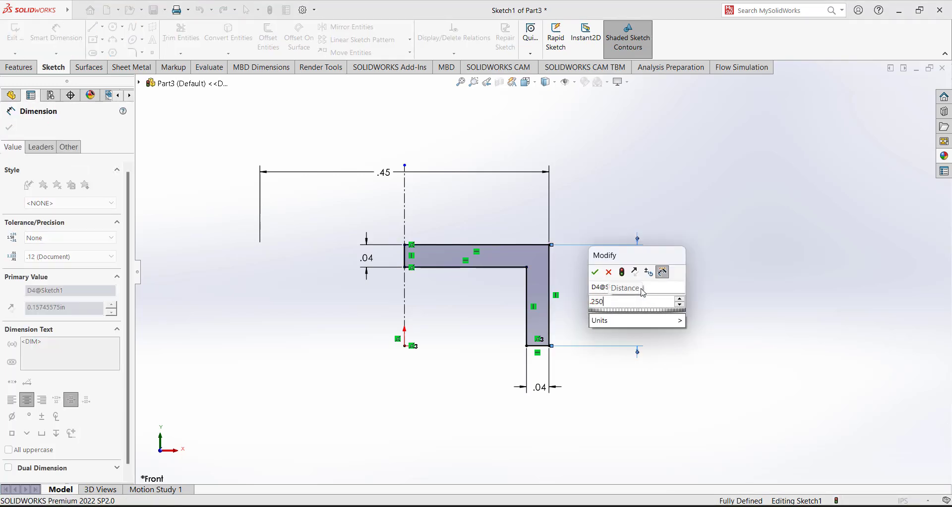
{"action": "key", "text": "Return"}
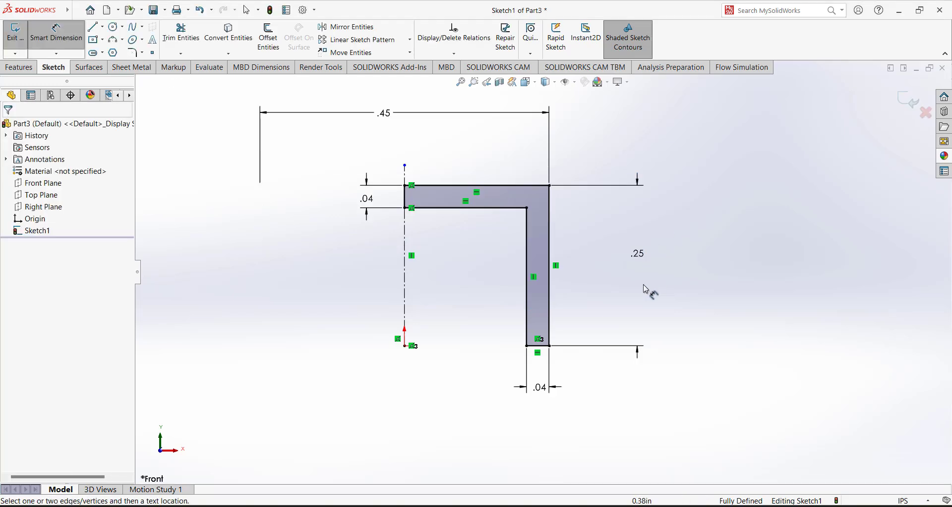
{"action": "scroll", "coordinate": [570, 218], "scroll_direction": "down", "scroll_amount": 1}
{"action": "left_click", "coordinate": [56, 32]}
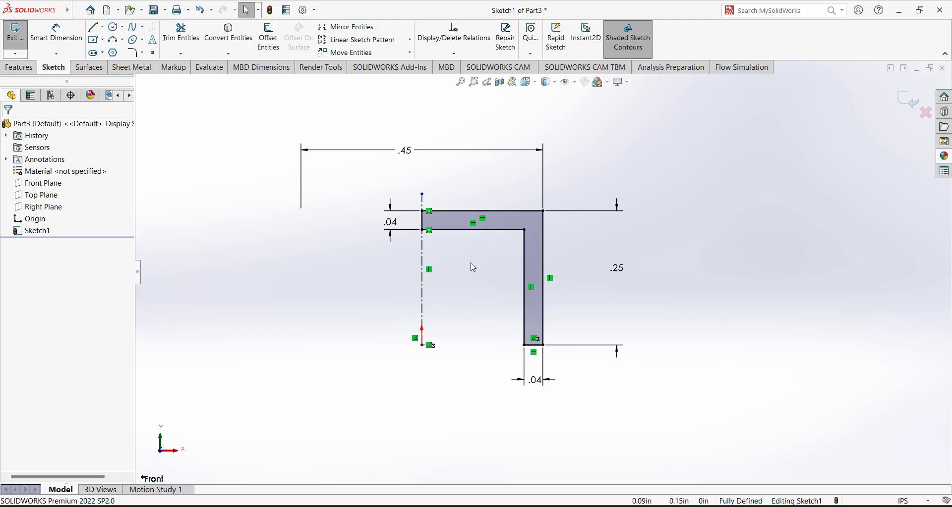
- Exit the sketch and revolve the cap profile 360° about the vertical centerline
{"action": "left_click", "coordinate": [8, 43]}
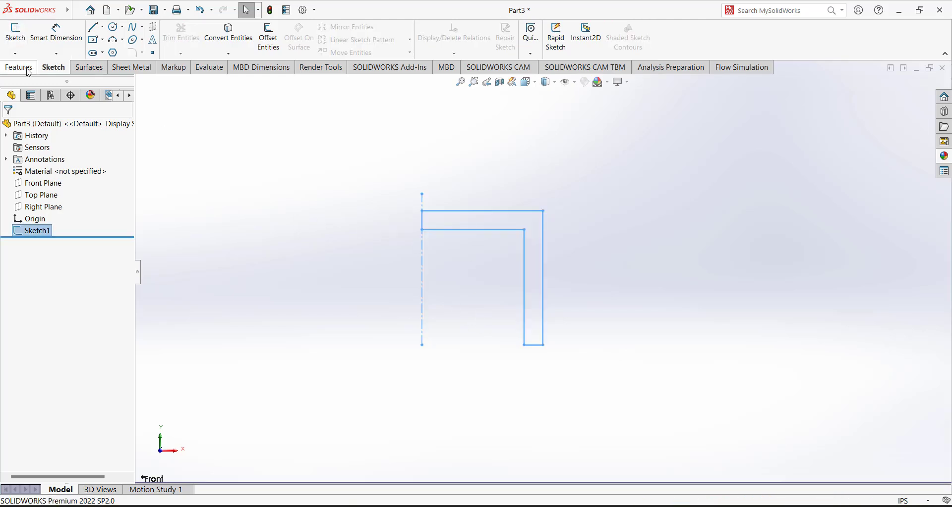
{"action": "left_click", "coordinate": [48, 44]}
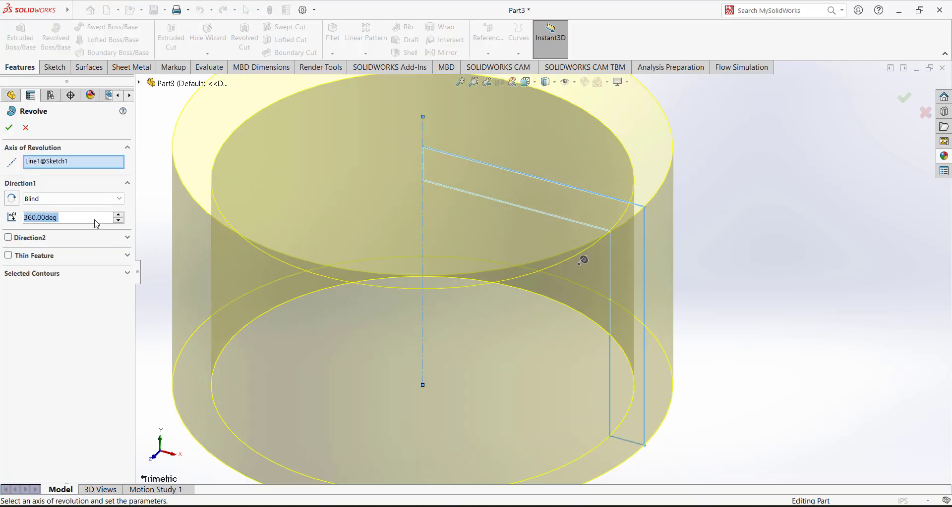
{"action": "left_click", "coordinate": [10, 125]}
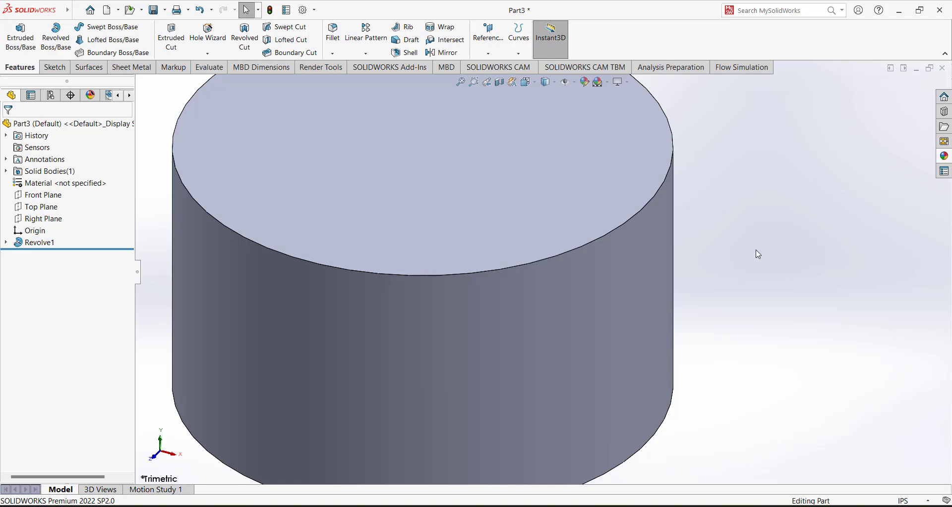
- Fillet the outer circular edge of the cap's closed top with a 0.025 in radius
{"action": "scroll", "coordinate": [694, 223], "scroll_direction": "down", "scroll_amount": 3}
{"action": "middle_click_drag", "start_coordinate": [357, 333], "coordinate": [369, 287]}
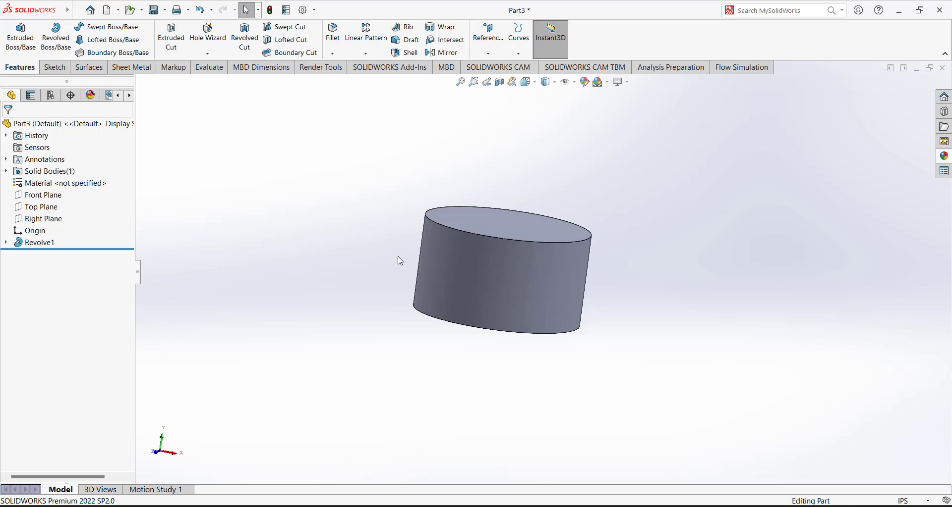
{"action": "left_click", "coordinate": [333, 32]}
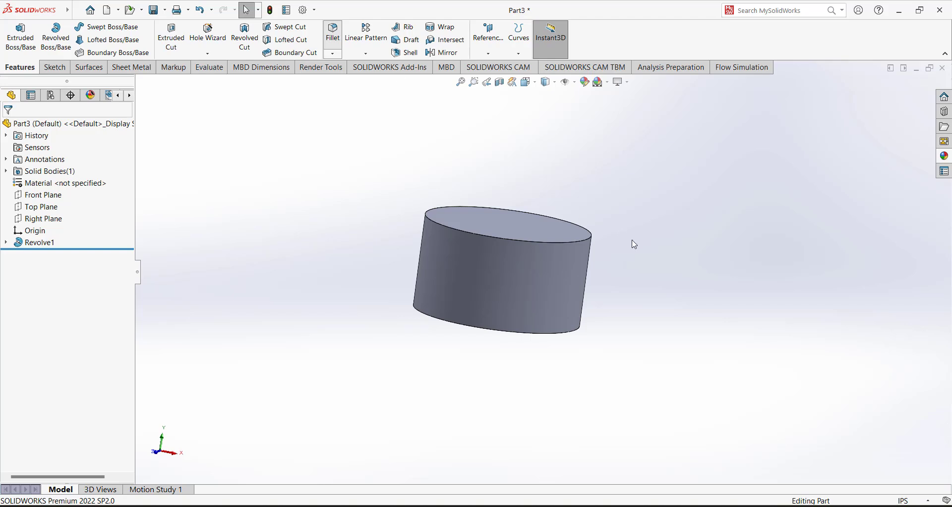
{"action": "left_click", "coordinate": [593, 241]}
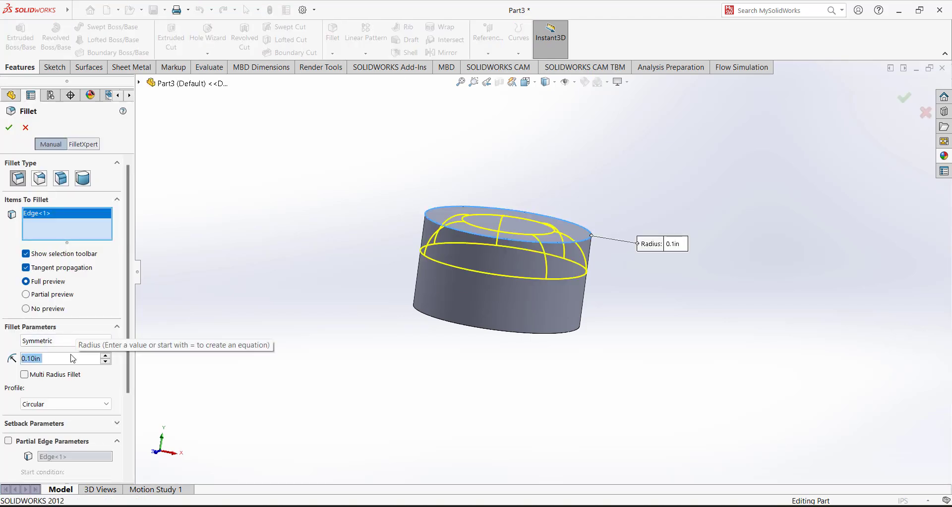
{"action": "type", "text": "0.025"}
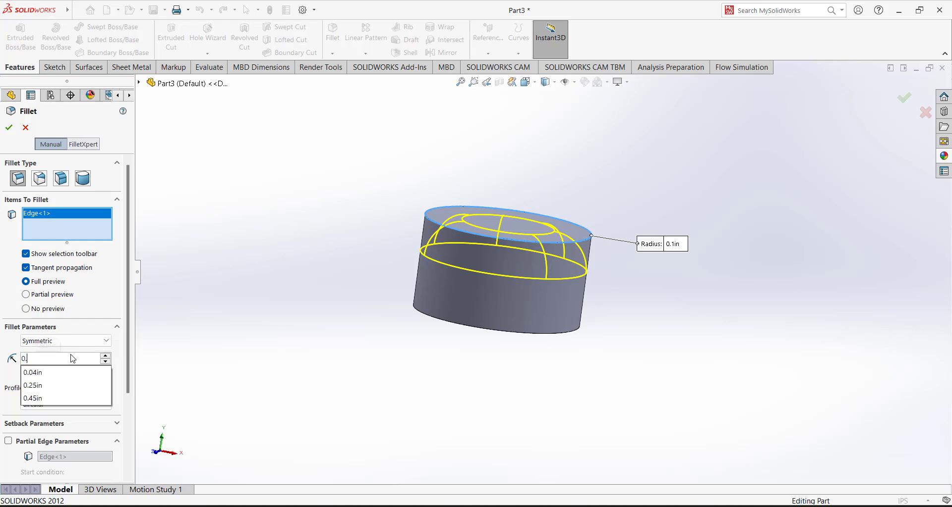
{"action": "key", "text": "Return"}
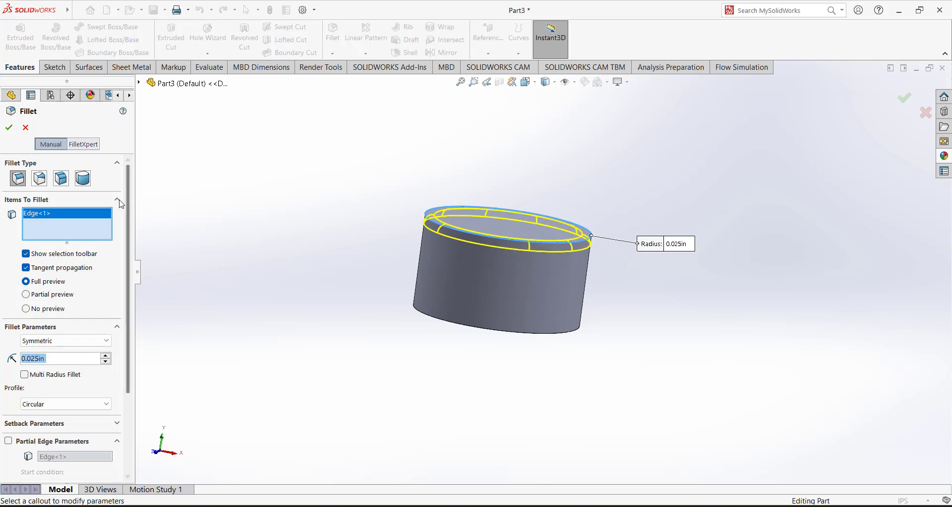
{"action": "left_click", "coordinate": [9, 127]}
- Set up an offset reference plane from the cap's open rim face, with the offset flipped into the cap
{"action": "mouse_move", "coordinate": [390, 218]}
{"action": "middle_mouse_down"}
{"action": "mouse_move", "coordinate": [386, 244]}
{"action": "mouse_move", "coordinate": [399, 121]}
{"action": "mouse_move", "coordinate": [393, 221]}
{"action": "middle_mouse_up"}
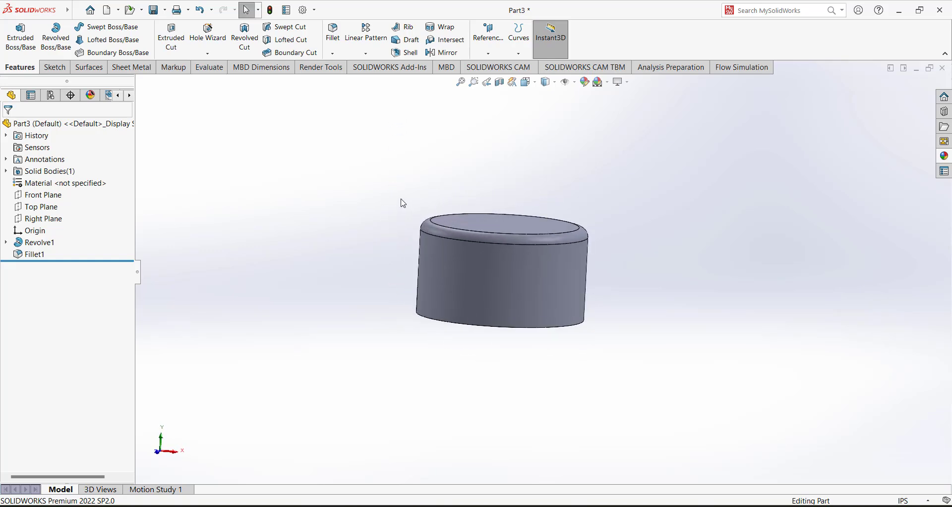
{"action": "left_click", "coordinate": [488, 37]}
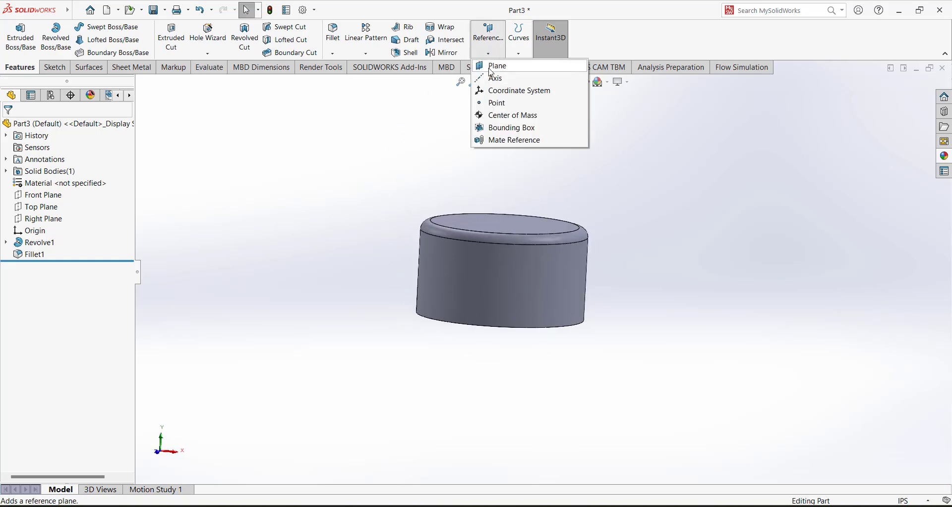
{"action": "middle_click_drag", "start_coordinate": [393, 295], "coordinate": [385, 213]}
{"action": "left_click", "coordinate": [424, 306]}
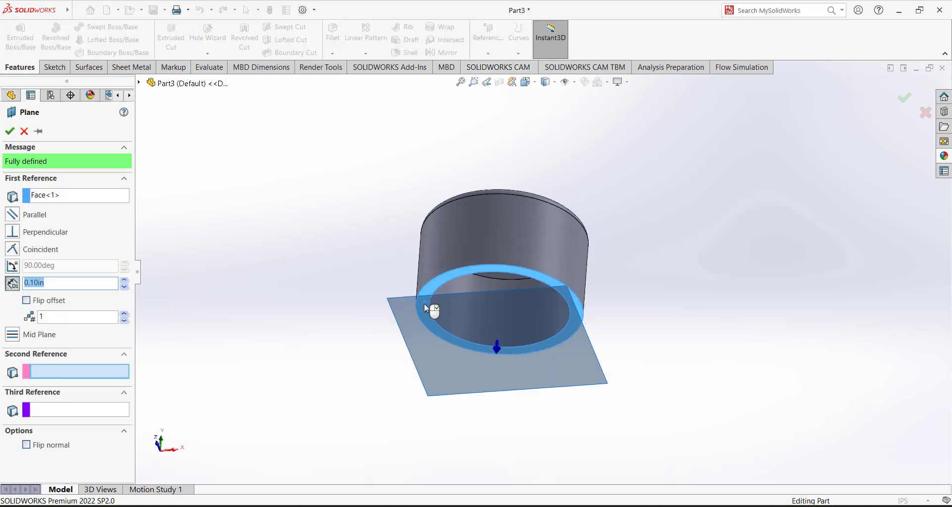
{"action": "middle_click_drag", "start_coordinate": [311, 212], "coordinate": [487, 329]}
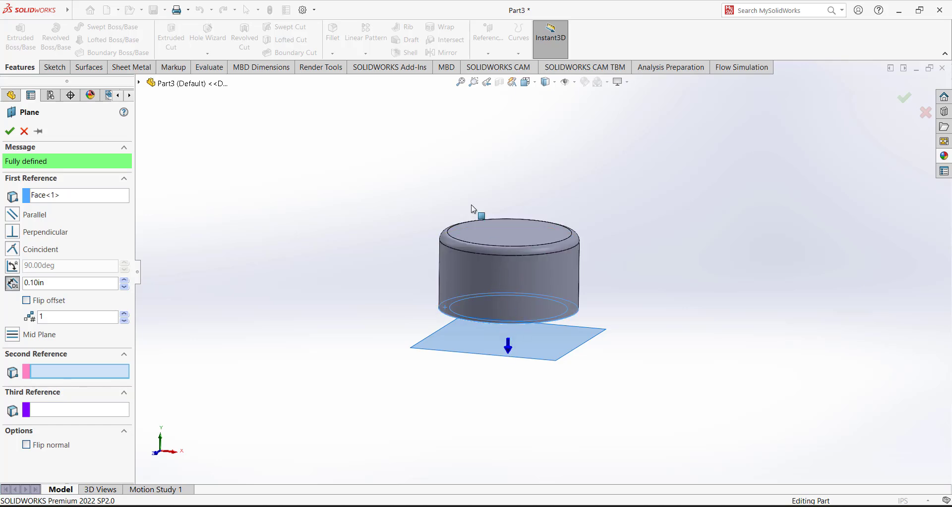
{"action": "left_click", "coordinate": [29, 303]}
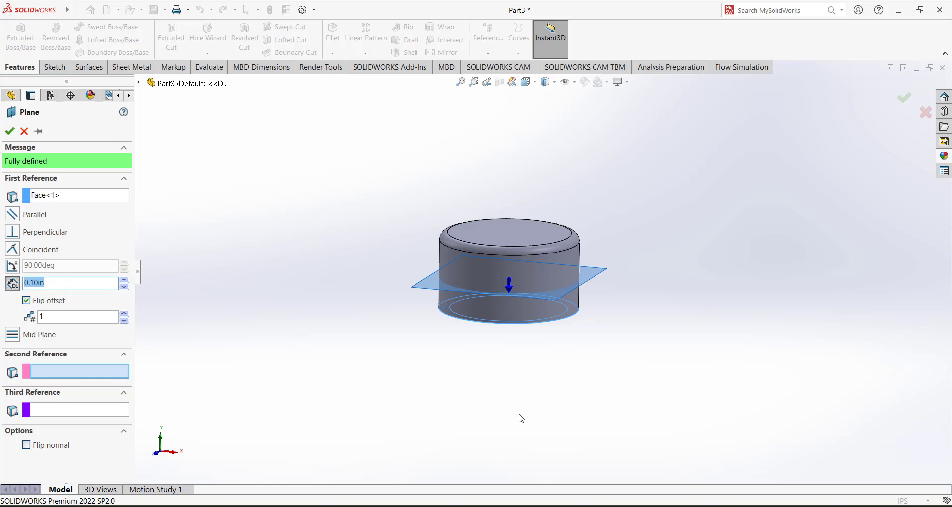
- Switch to the reference drawing in Paint and circle the thread profile in Detail C in red
{"action": "key", "text": "alt+Tab"}
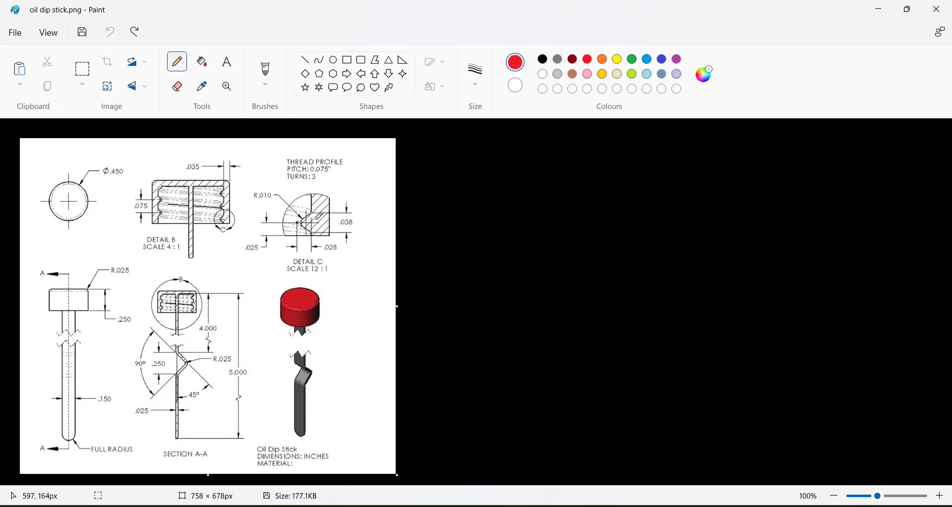
{"action": "mouse_move", "coordinate": [314, 212]}
{"action": "left_mouse_down"}
{"action": "mouse_move", "coordinate": [327, 216]}
{"action": "mouse_move", "coordinate": [306, 209]}
{"action": "mouse_move", "coordinate": [298, 225]}
{"action": "left_mouse_up"}
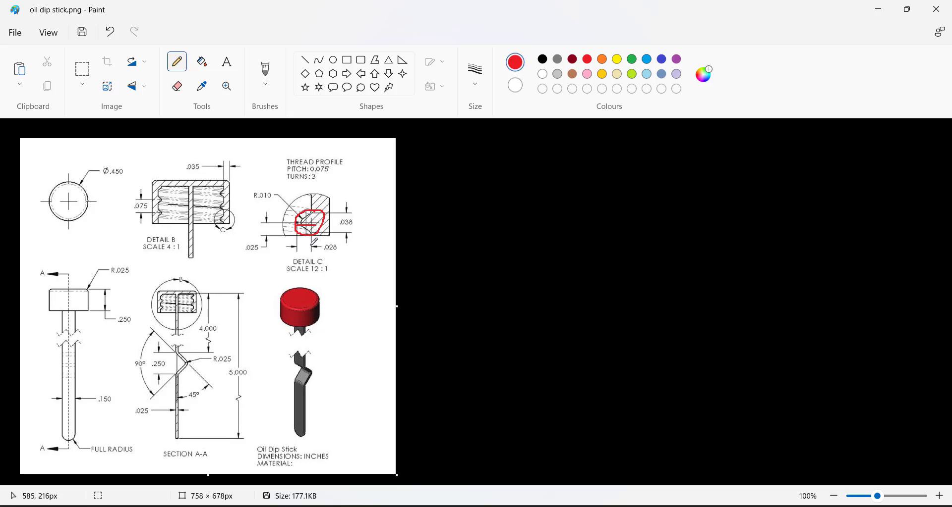
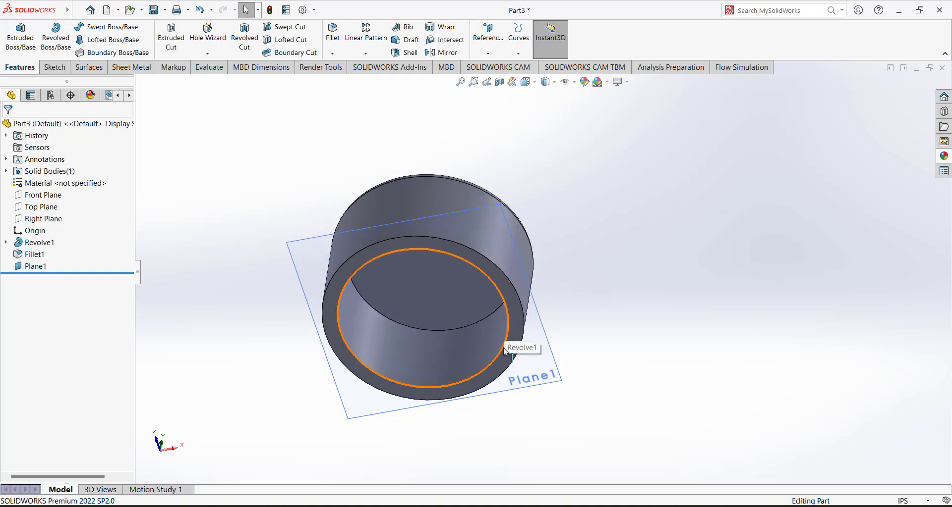
- Sketch a circle on the offset plane by converting the cap's inner circular edge, and exit the sketch
{"action": "left_click", "coordinate": [537, 370]}
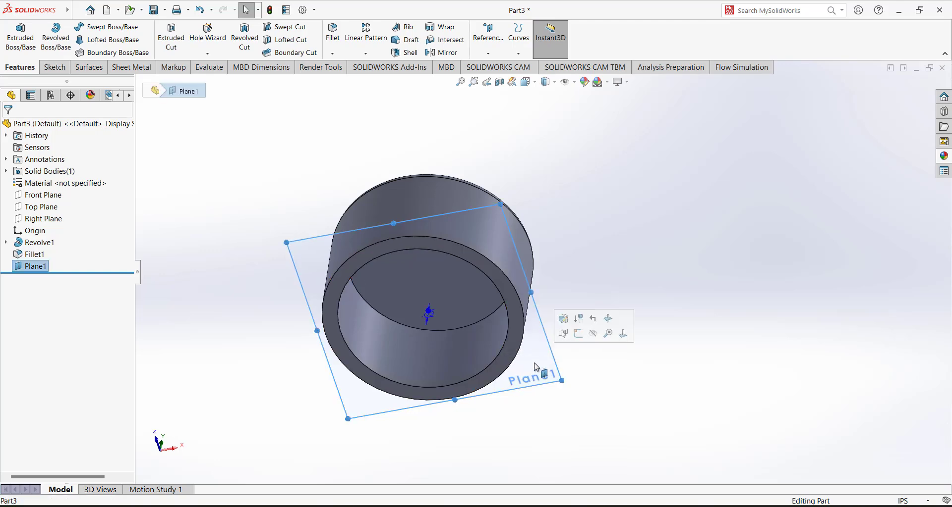
{"action": "left_click", "coordinate": [584, 338]}
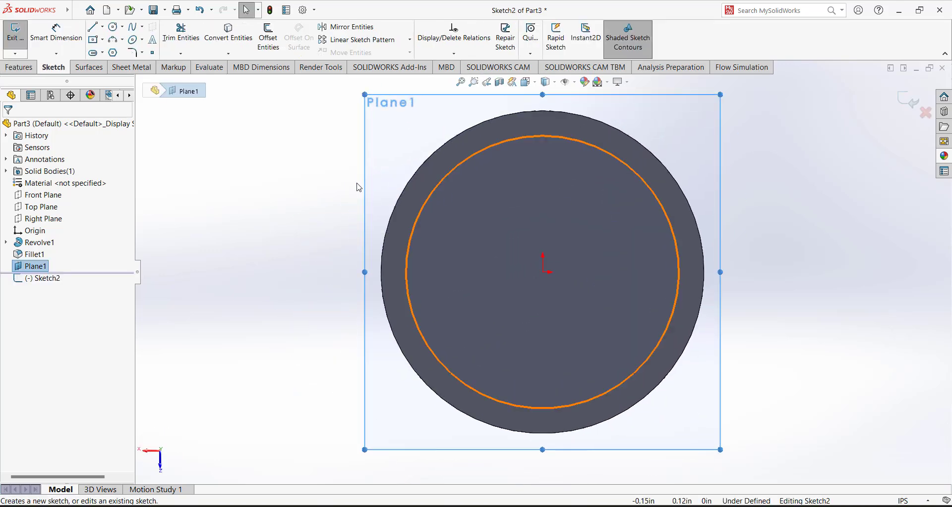
{"action": "left_click", "coordinate": [427, 200]}
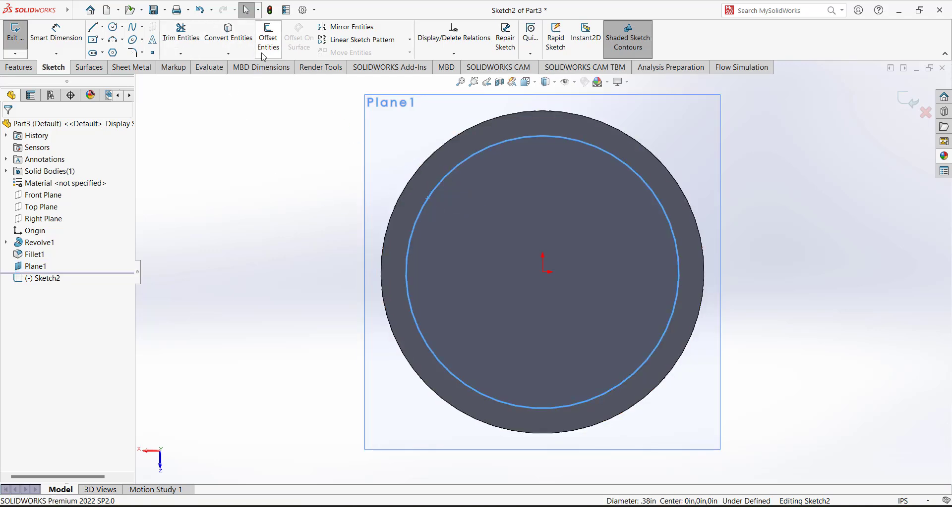
{"action": "left_click", "coordinate": [228, 31]}
{"action": "scroll", "coordinate": [311, 175], "scroll_direction": "up", "scroll_amount": 3}
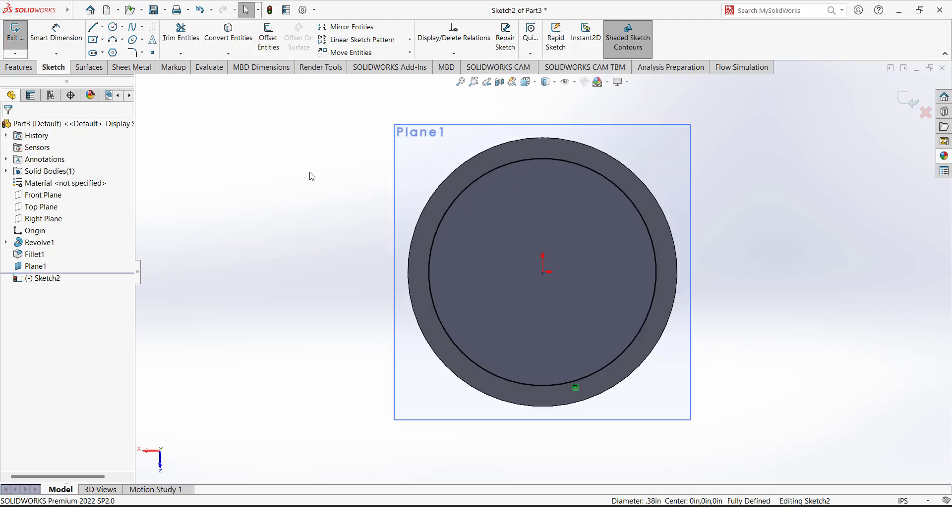
{"action": "mouse_move", "coordinate": [340, 163]}
{"action": "middle_mouse_down"}
{"action": "mouse_move", "coordinate": [302, 248]}
{"action": "mouse_move", "coordinate": [348, 185]}
{"action": "mouse_move", "coordinate": [338, 221]}
{"action": "mouse_move", "coordinate": [329, 204]}
{"action": "middle_mouse_up"}
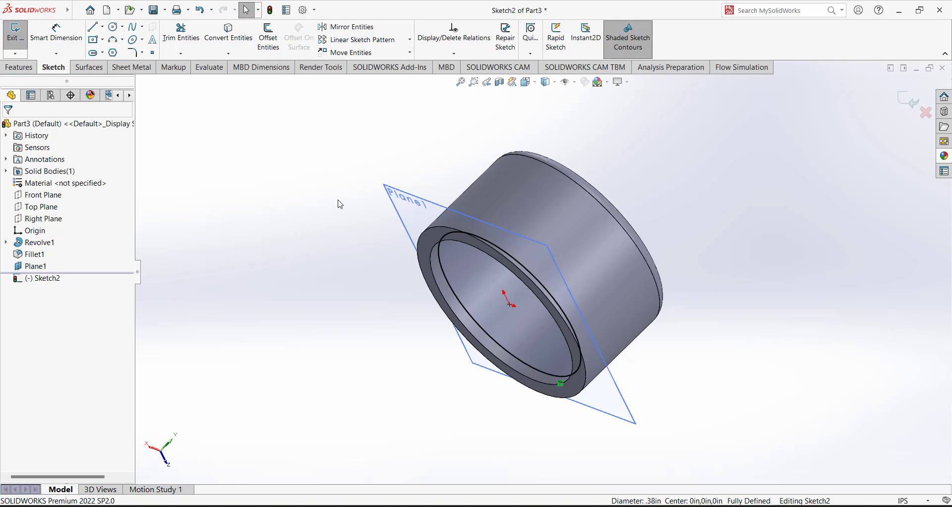
{"action": "key", "text": "ctrl+b"}
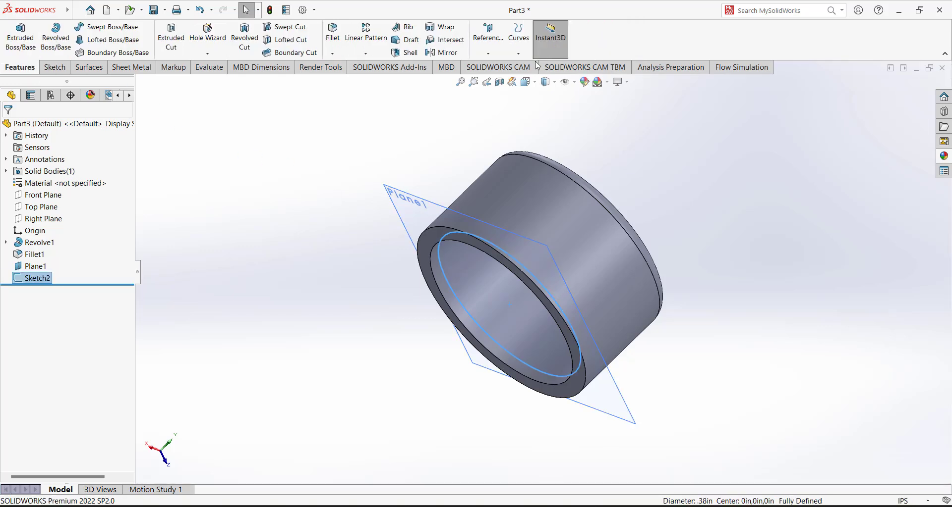
- Set up a helix from the converted circle with a constant pitch of 0.075 in and 3 revolutions
{"action": "left_click", "coordinate": [518, 37]}
{"action": "left_click", "coordinate": [555, 132]}
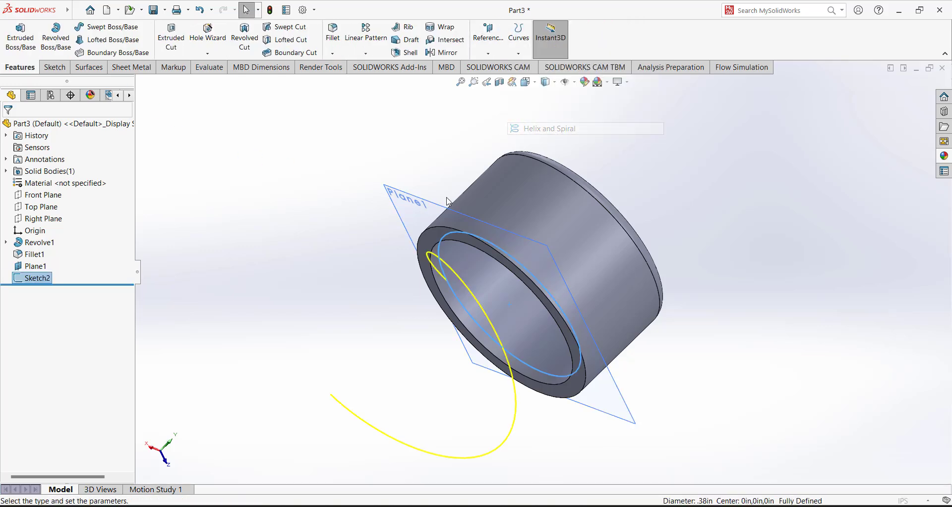
{"action": "middle_click_drag", "start_coordinate": [369, 270], "coordinate": [380, 303]}
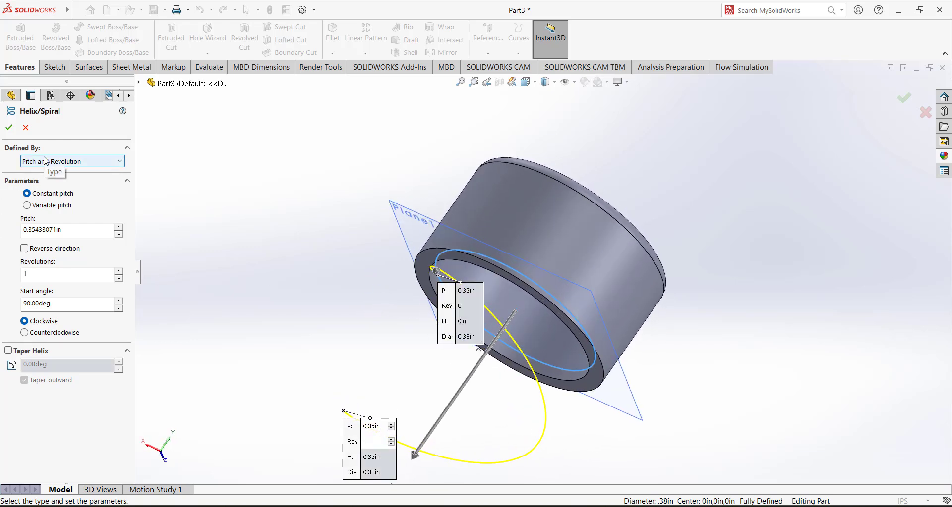
{"action": "double_click", "coordinate": [73, 227]}
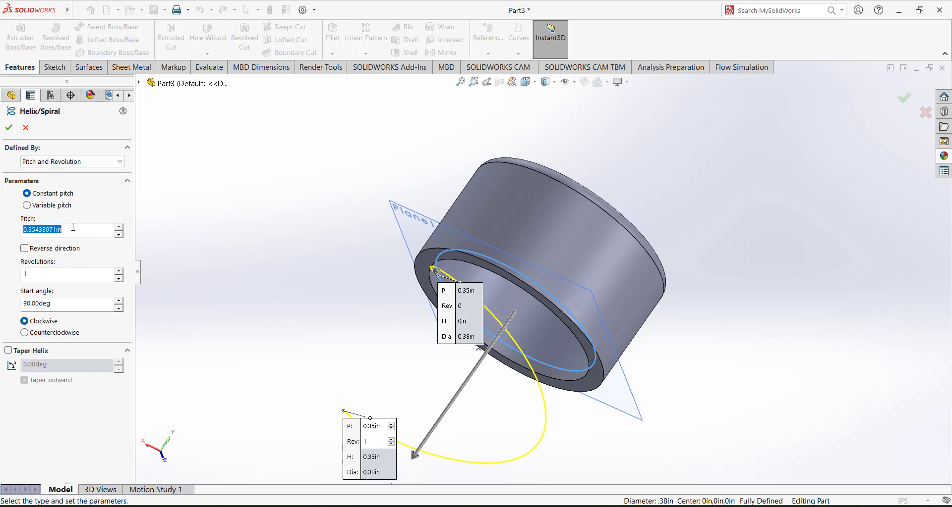
{"action": "type", "text": ".075"}
{"action": "double_click", "coordinate": [79, 273]}
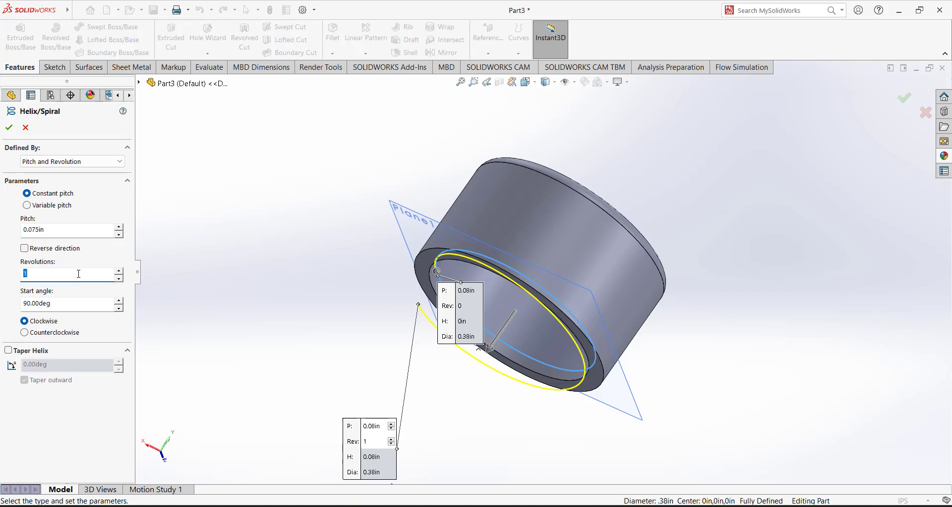
{"action": "type", "text": "3"}
{"action": "key", "text": "Return"}
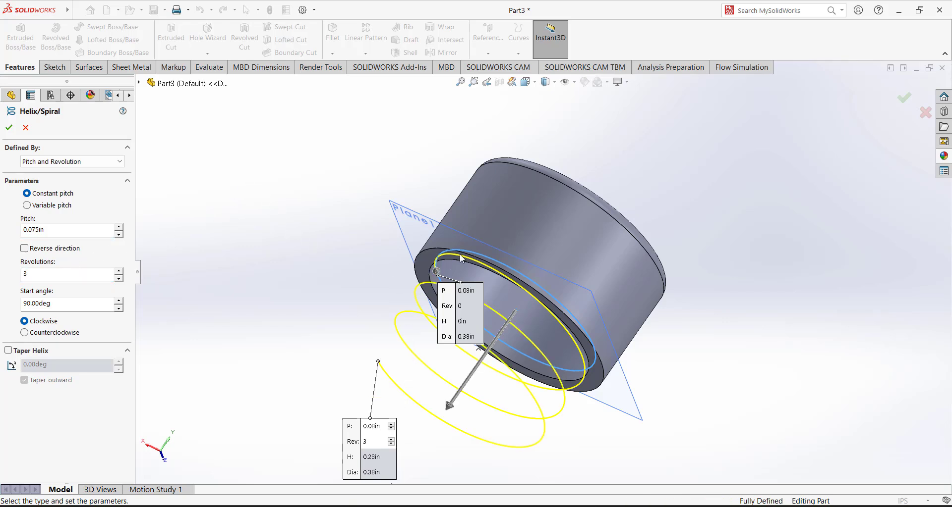
- Reverse the helix direction so it runs into the cap, and set its start angle to 0°
{"action": "middle_click_drag", "start_coordinate": [364, 246], "coordinate": [337, 261]}
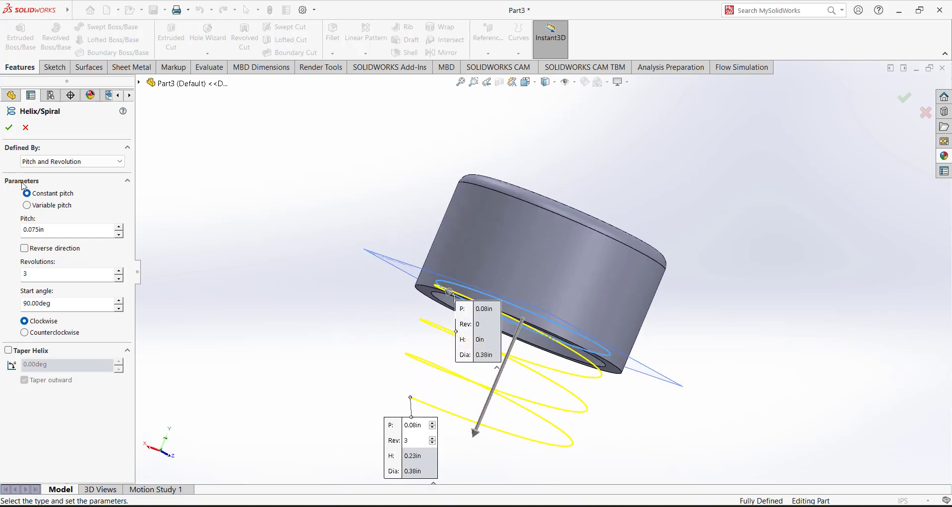
{"action": "left_click", "coordinate": [24, 249]}
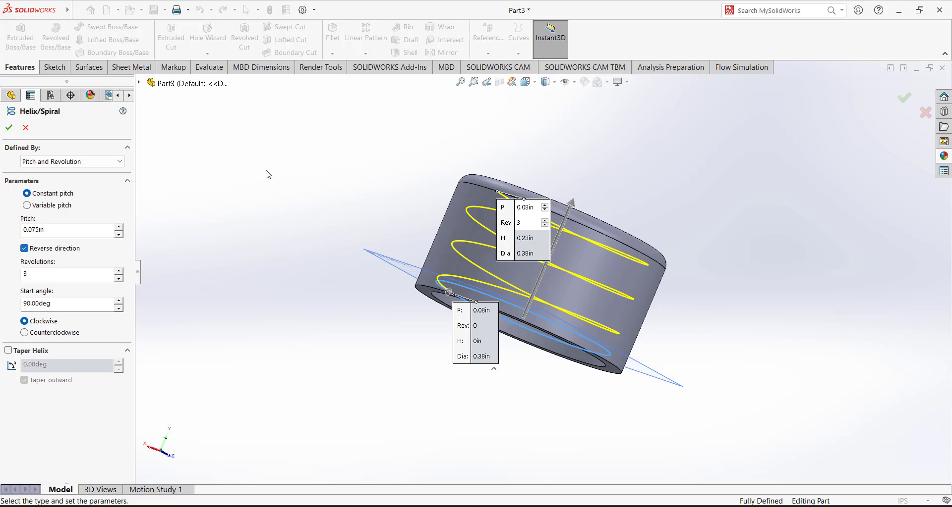
{"action": "middle_click_drag", "start_coordinate": [268, 174], "coordinate": [297, 196]}
{"action": "double_click", "coordinate": [57, 305]}
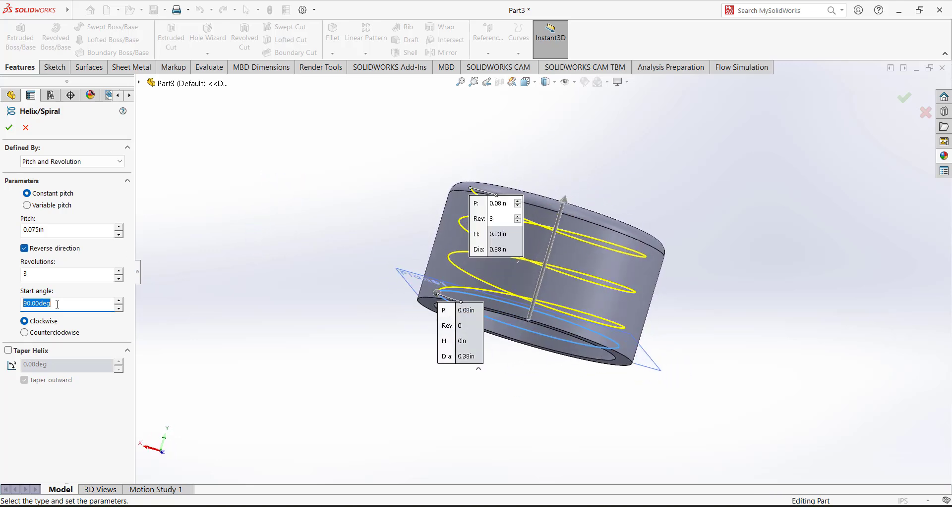
{"action": "type", "text": "0"}
{"action": "key", "text": "Return"}
{"action": "middle_click_drag", "start_coordinate": [327, 218], "coordinate": [309, 282]}
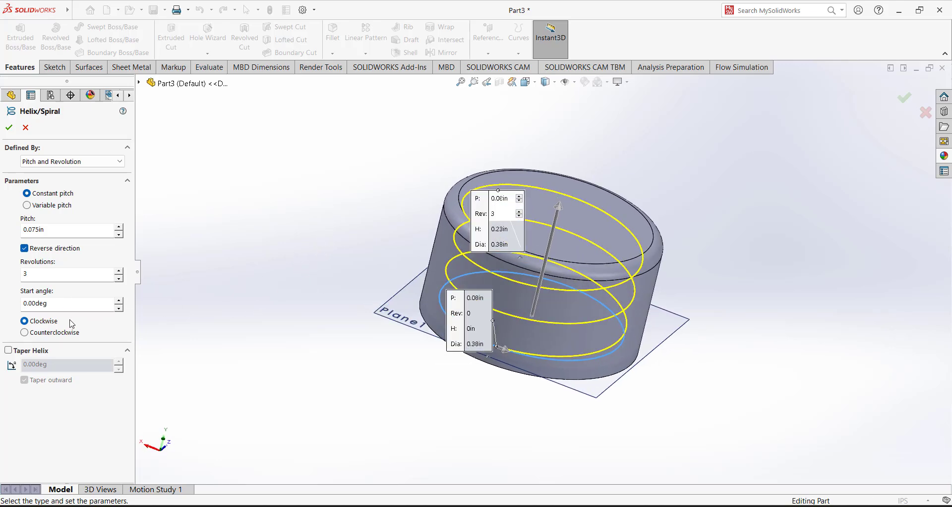
- Accept the helix and hide the offset plane Plane1
{"action": "left_click", "coordinate": [17, 127]}
{"action": "middle_click_drag", "start_coordinate": [379, 300], "coordinate": [336, 132]}
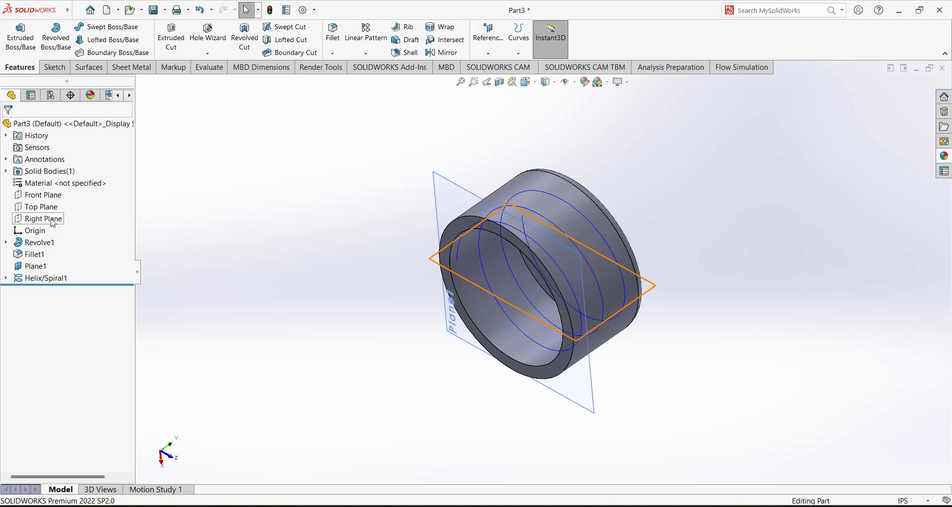
{"action": "left_click", "coordinate": [36, 266]}
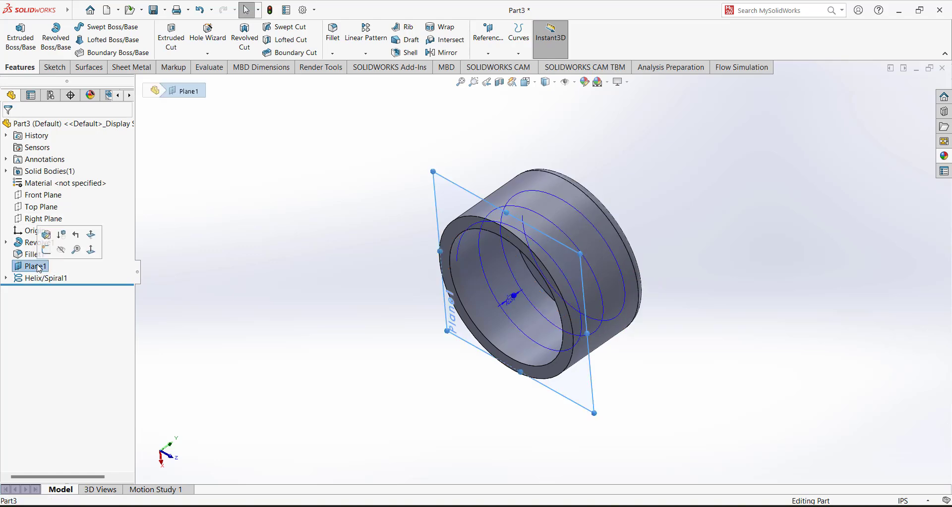
{"action": "left_click", "coordinate": [61, 250]}
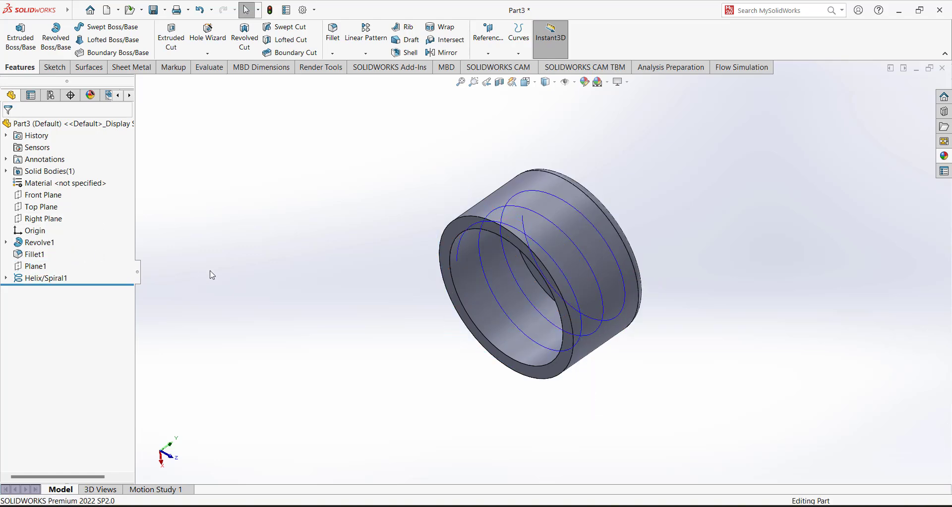
{"action": "middle_click_drag", "start_coordinate": [283, 191], "coordinate": [278, 215]}
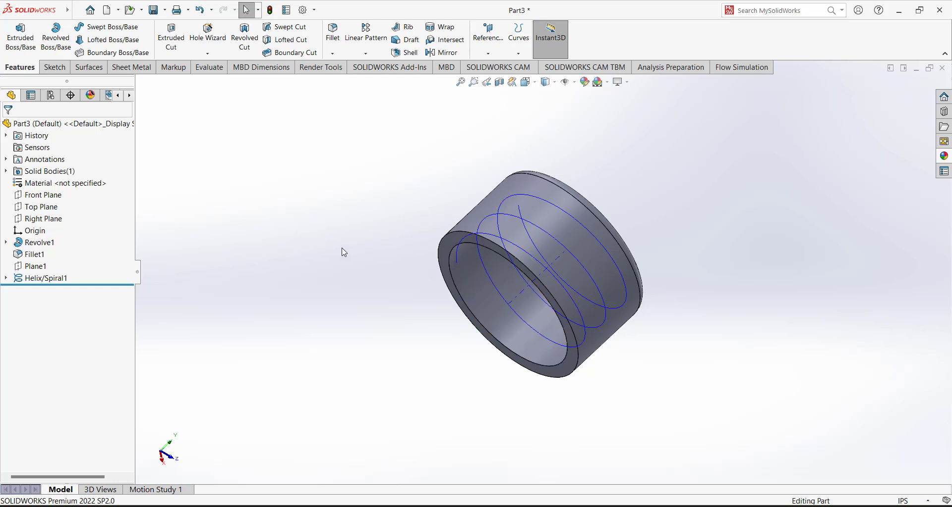
- Sketch a closed triangle on the Right Plane near the helix's lower end, with a vertical edge and sloping sides about 0.01 in long
{"action": "left_click", "coordinate": [47, 218]}
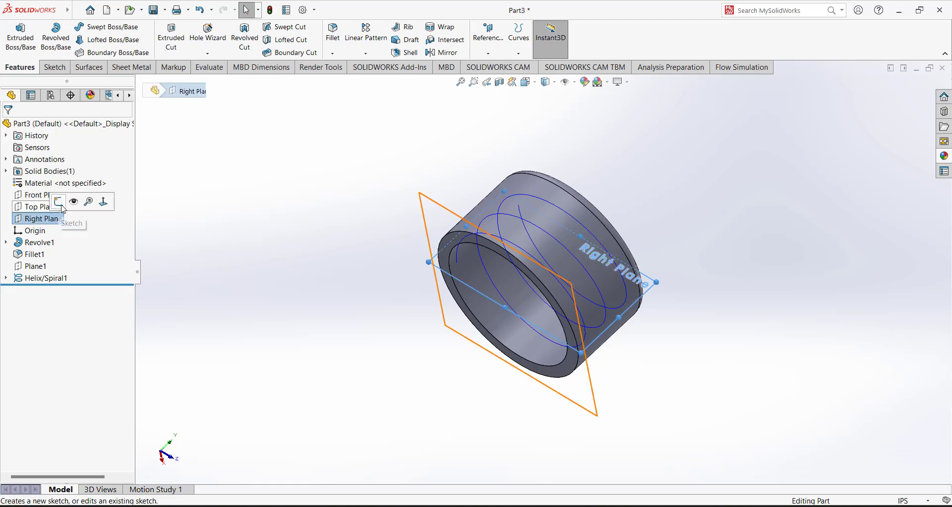
{"action": "left_click", "coordinate": [62, 206]}
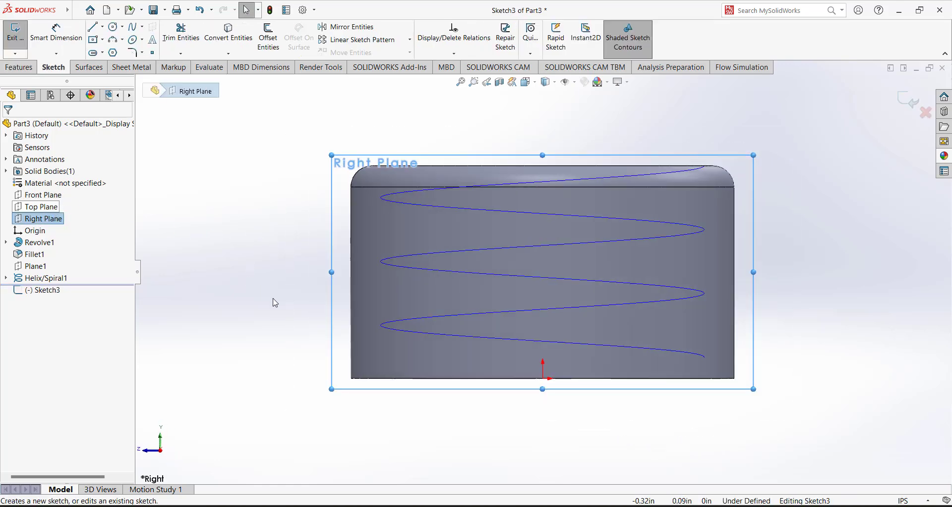
{"action": "scroll", "coordinate": [678, 354], "scroll_direction": "down", "scroll_amount": 6}
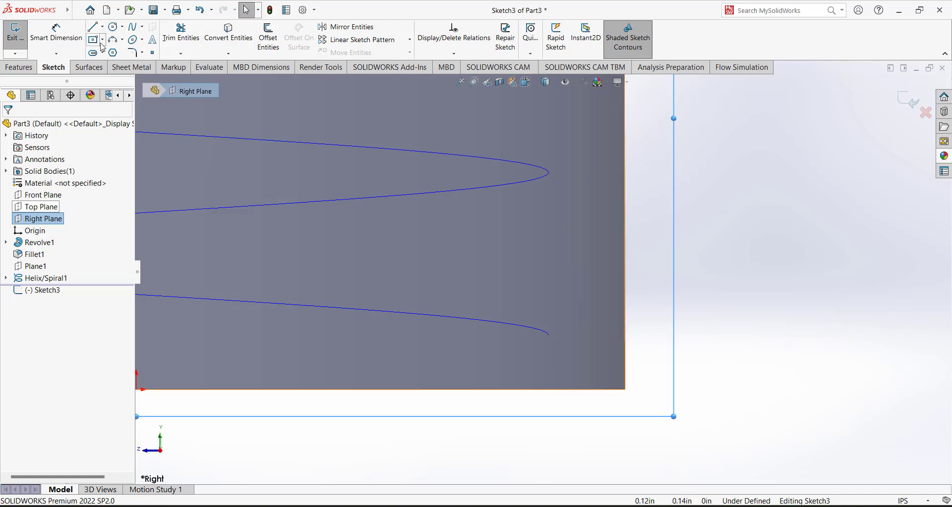
{"action": "left_click", "coordinate": [93, 27]}
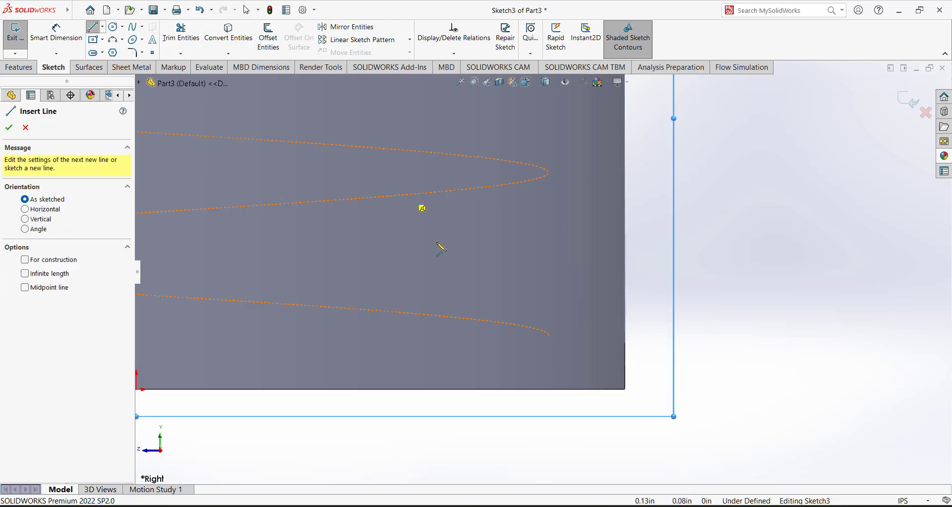
{"action": "left_click", "coordinate": [566, 343]}
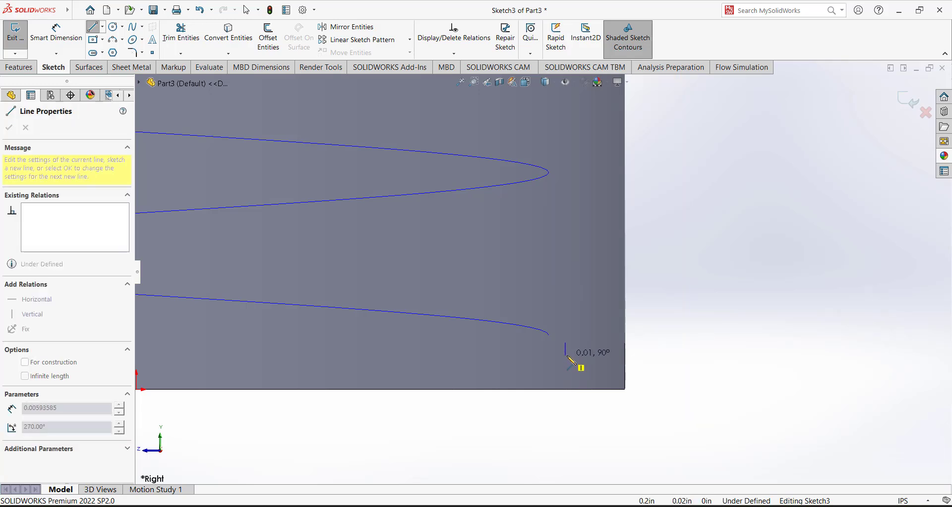
{"action": "left_click", "coordinate": [565, 355]}
{"action": "left_click", "coordinate": [544, 349]}
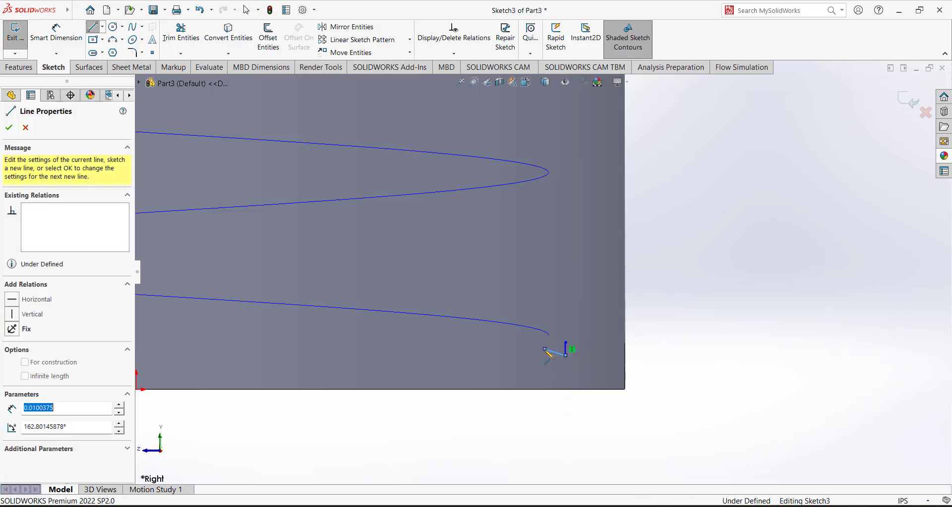
{"action": "left_click", "coordinate": [565, 344]}
{"action": "right_click", "coordinate": [661, 362]}
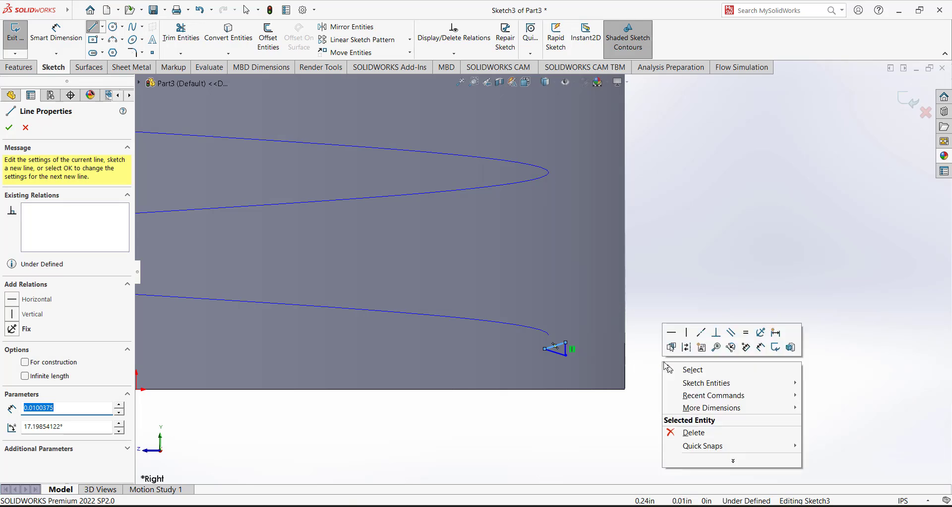
{"action": "left_click", "coordinate": [679, 370]}
{"action": "scroll", "coordinate": [571, 351], "scroll_direction": "down", "scroll_amount": 5}
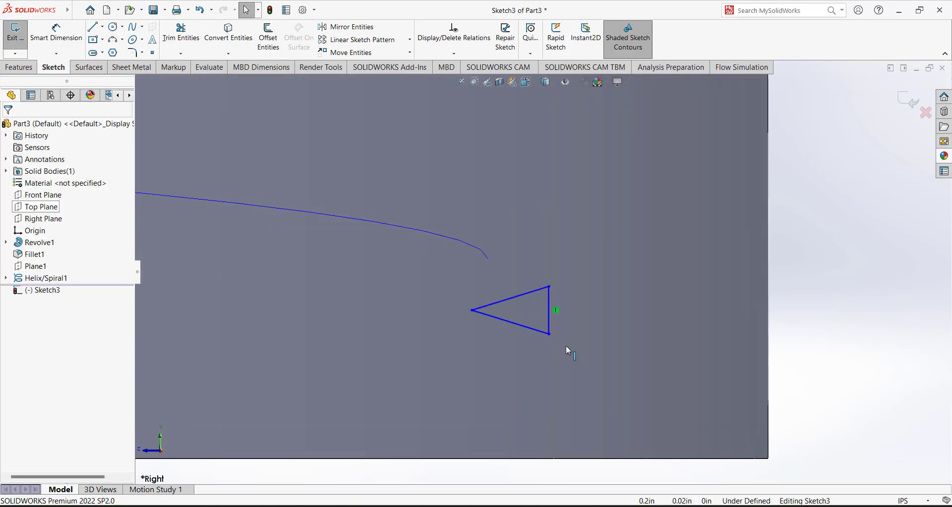
- Try to round the triangle's tip with a 0.10 in sketch fillet
{"action": "left_click", "coordinate": [132, 54]}
{"action": "left_click", "coordinate": [470, 311]}
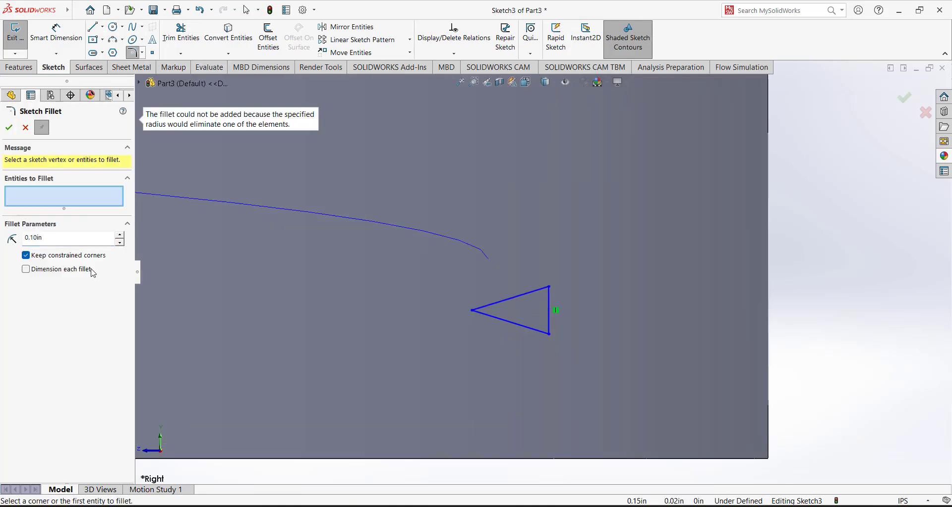
{"action": "double_click", "coordinate": [41, 238]}
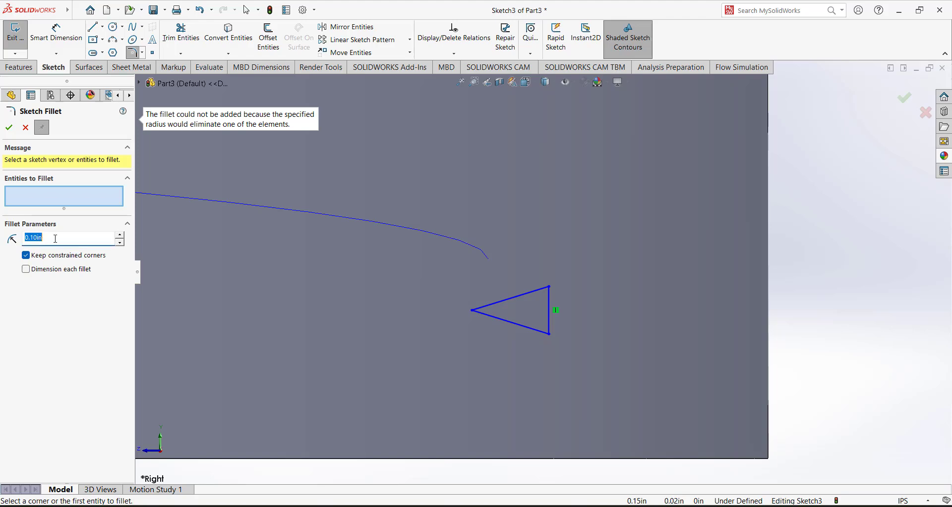
- Switch to the reference drawing in Paint, undo the red markings, circle the Detail C thread profile in red, and return to SOLIDWORKS
{"action": "key", "text": "alt+Tab"}
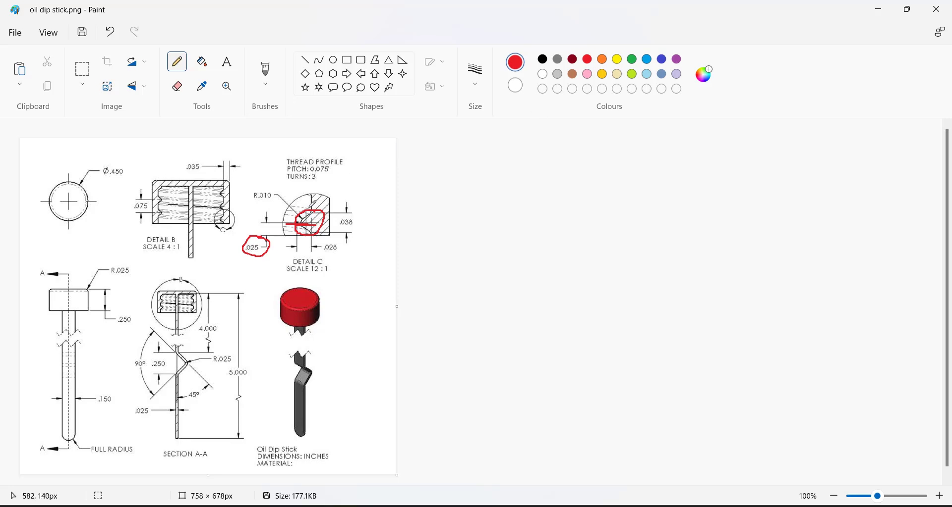
{"action": "left_click", "coordinate": [111, 32]}
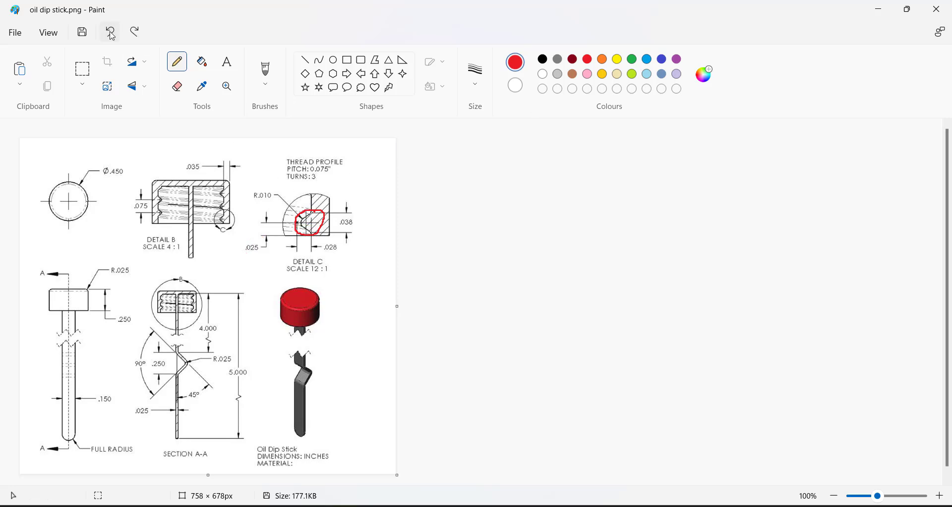
{"action": "left_click", "coordinate": [111, 34]}
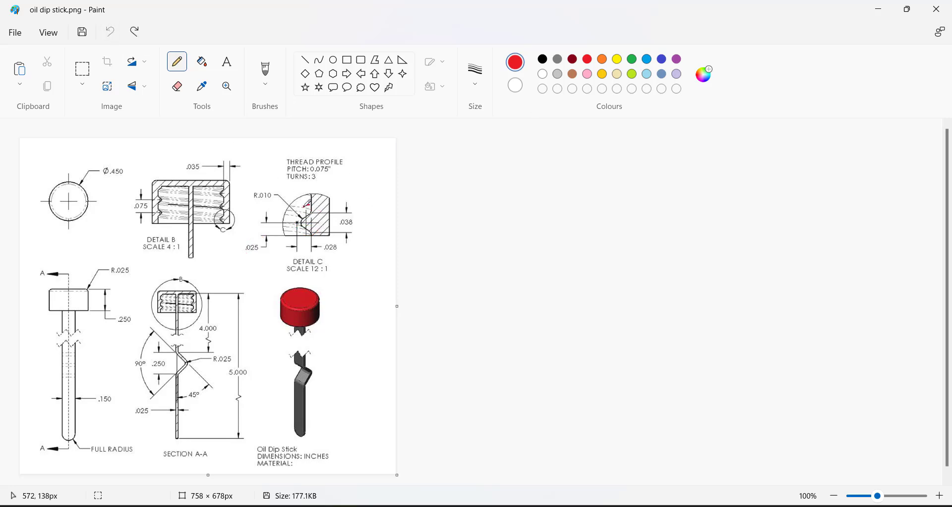
{"action": "mouse_move", "coordinate": [304, 207]}
{"action": "left_mouse_down"}
{"action": "mouse_move", "coordinate": [293, 241]}
{"action": "mouse_move", "coordinate": [314, 243]}
{"action": "mouse_move", "coordinate": [308, 207]}
{"action": "left_mouse_up"}
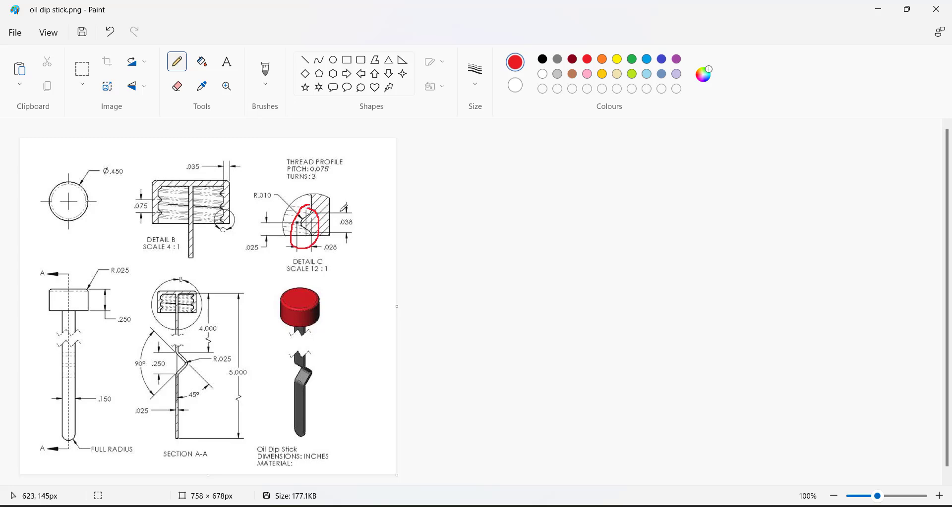
{"action": "left_click", "coordinate": [878, 9]}
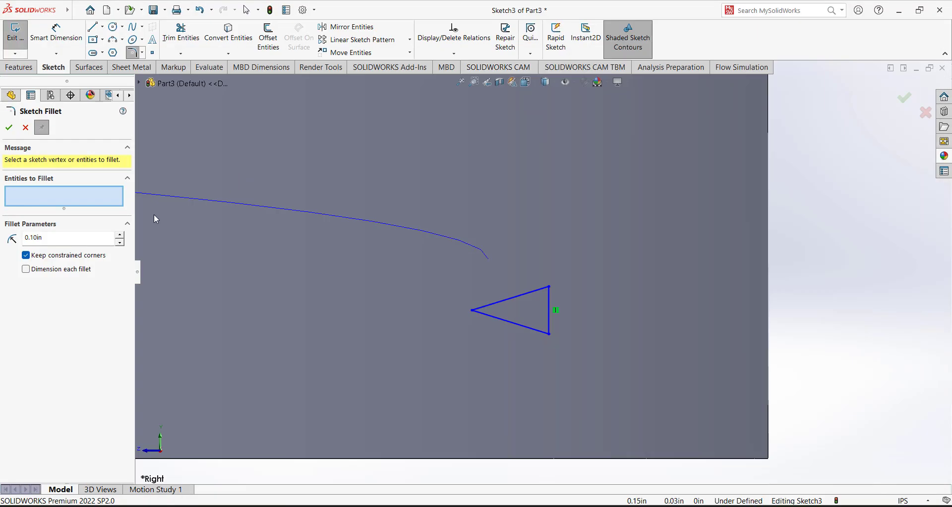
- Try to round the triangle's tip with a 0.01 in sketch fillet
{"action": "double_click", "coordinate": [68, 238]}
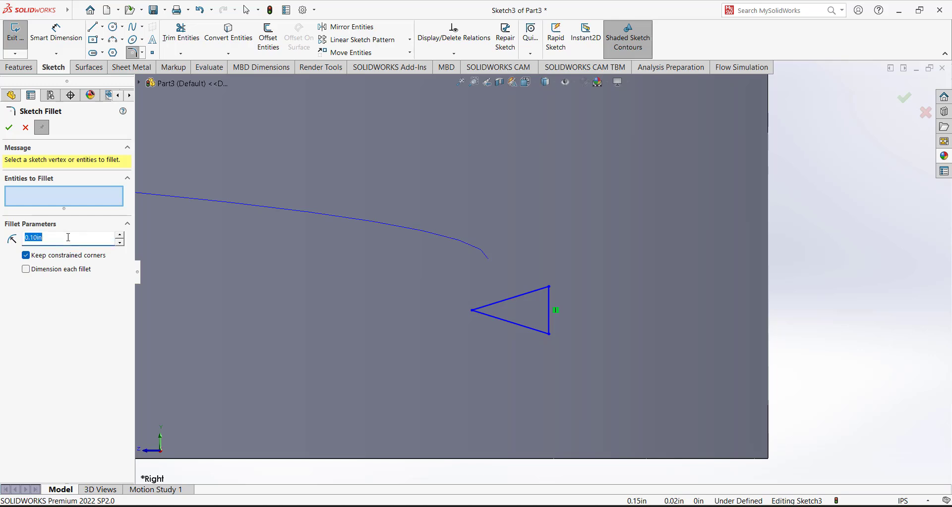
{"action": "left_click", "coordinate": [472, 311]}
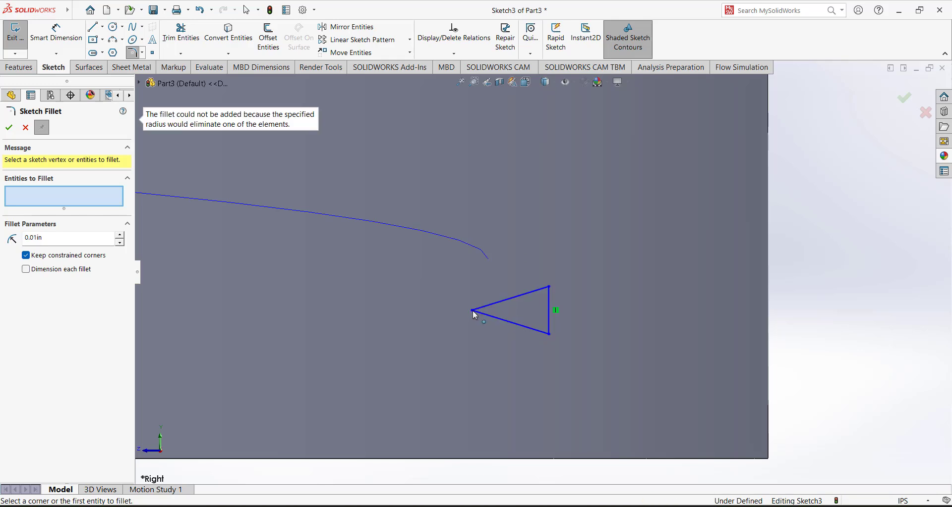
{"action": "left_click", "coordinate": [26, 127]}
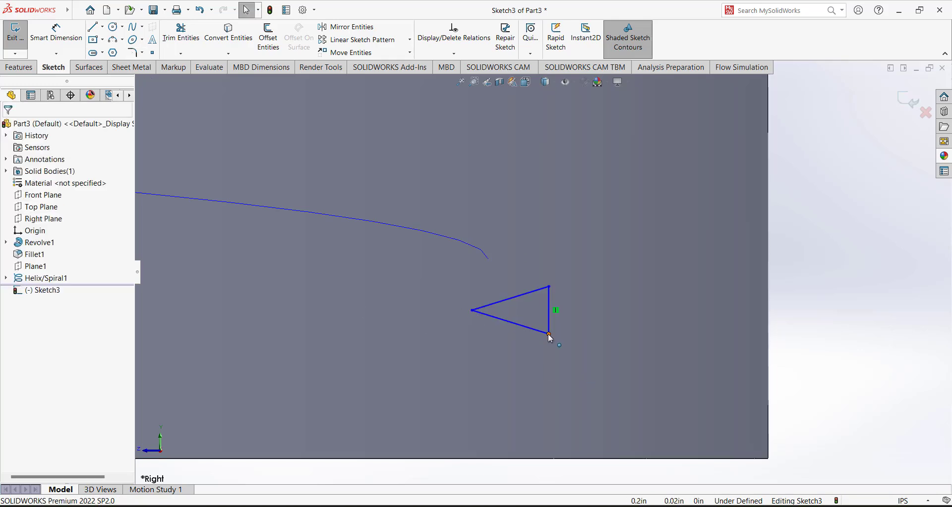
- Enlarge the triangle by spreading the ends of its vertical edge apart, and dimension that edge as 0.038 in
{"action": "left_click_drag", "start_coordinate": [549, 334], "coordinate": [545, 367]}
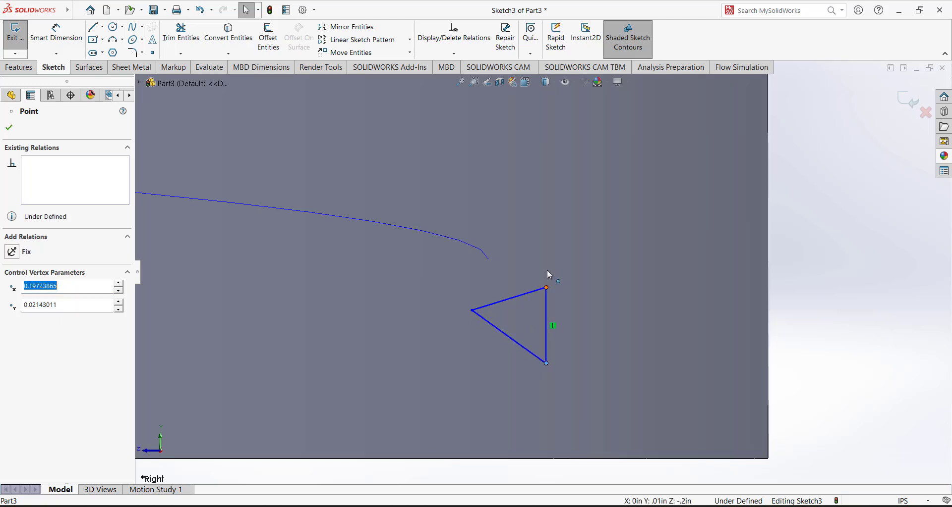
{"action": "left_click_drag", "start_coordinate": [544, 287], "coordinate": [553, 261]}
{"action": "left_click", "coordinate": [56, 32]}
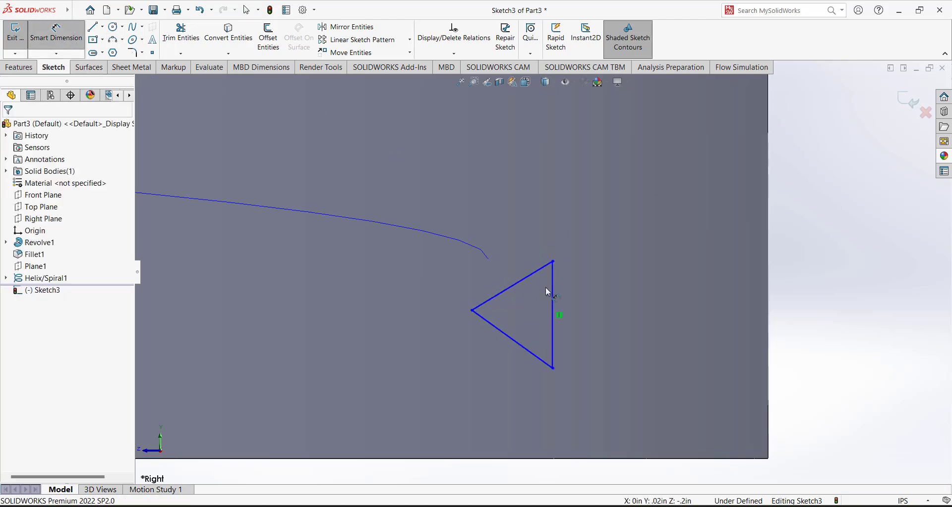
{"action": "left_click", "coordinate": [552, 312]}
{"action": "left_click", "coordinate": [605, 308]}
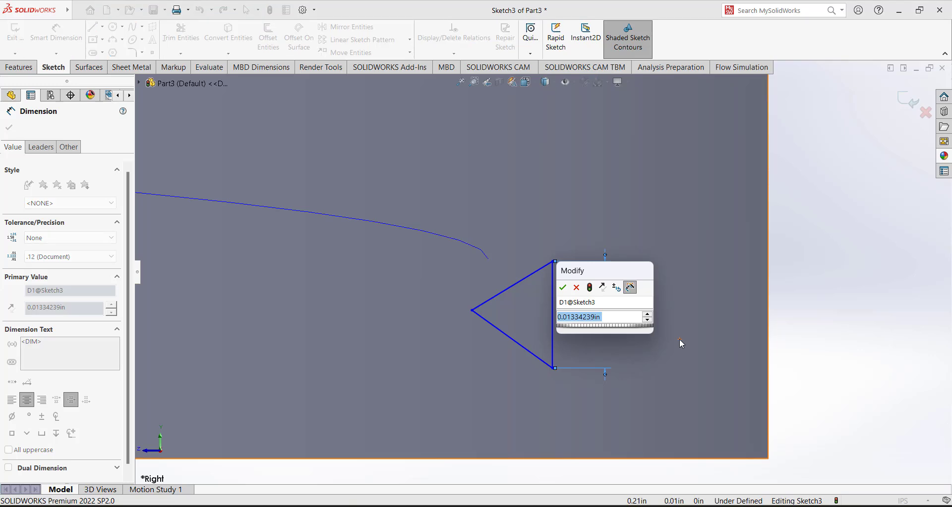
{"action": "type", "text": "0.04"}
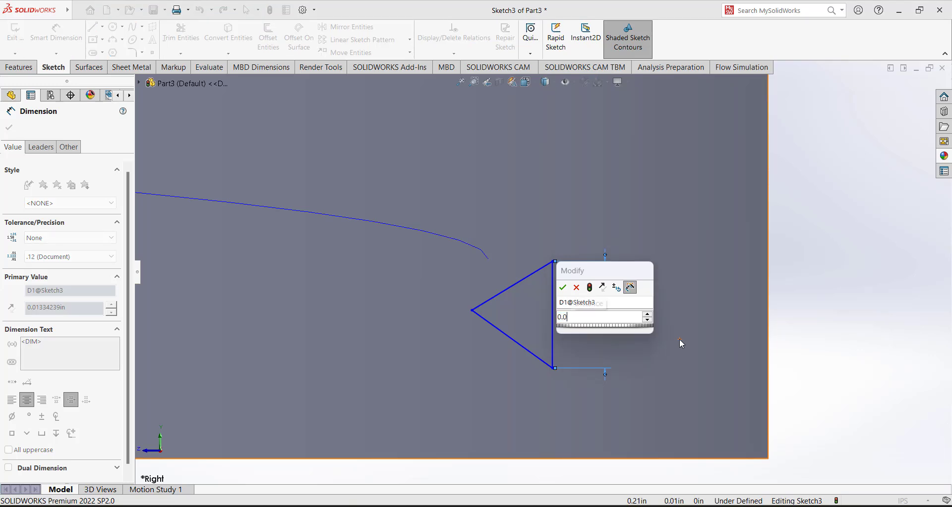
{"action": "key", "text": "Return"}
{"action": "scroll", "coordinate": [653, 296], "scroll_direction": "up", "scroll_amount": 3}
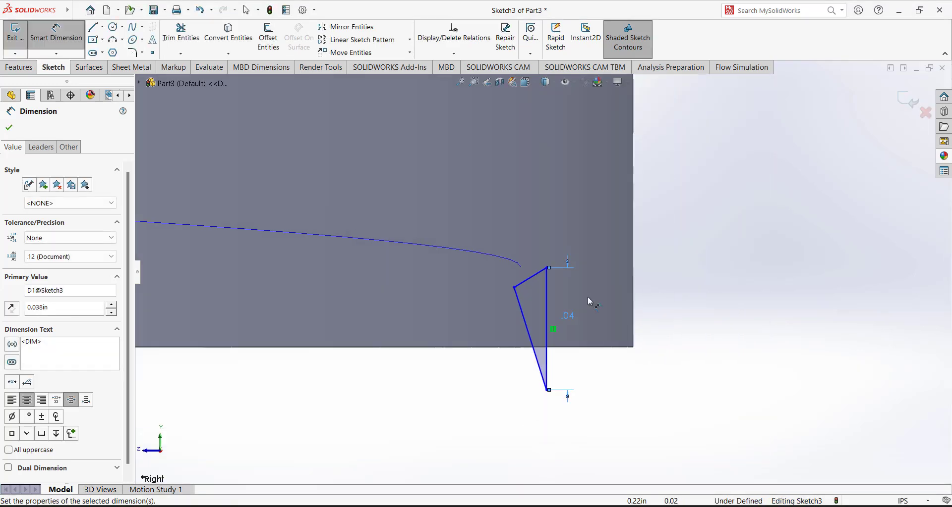
{"action": "scroll", "coordinate": [587, 297], "scroll_direction": "down", "scroll_amount": 2}
{"action": "key", "text": "Escape"}
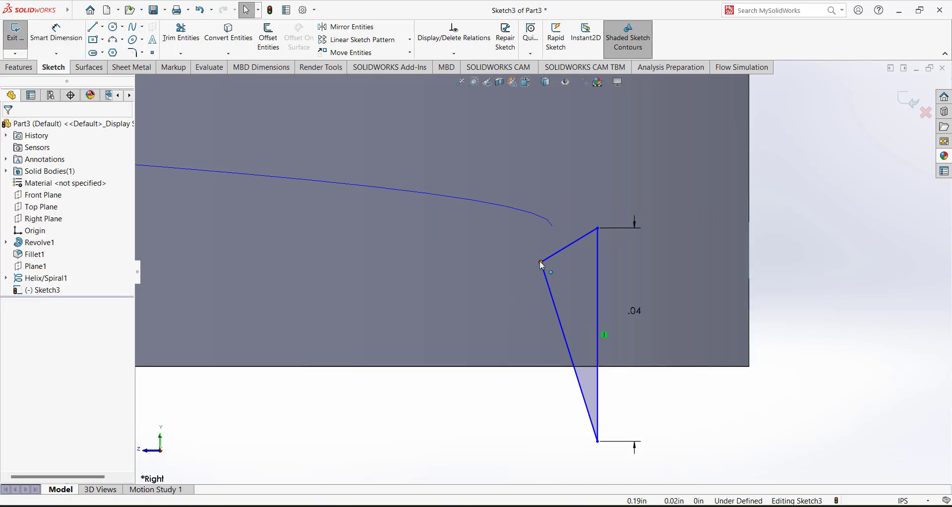
- Pull the triangle's tip away from the vertical edge and round it with a 0.01 in sketch fillet
{"action": "left_click_drag", "start_coordinate": [541, 262], "coordinate": [451, 337]}
{"action": "left_click", "coordinate": [665, 410]}
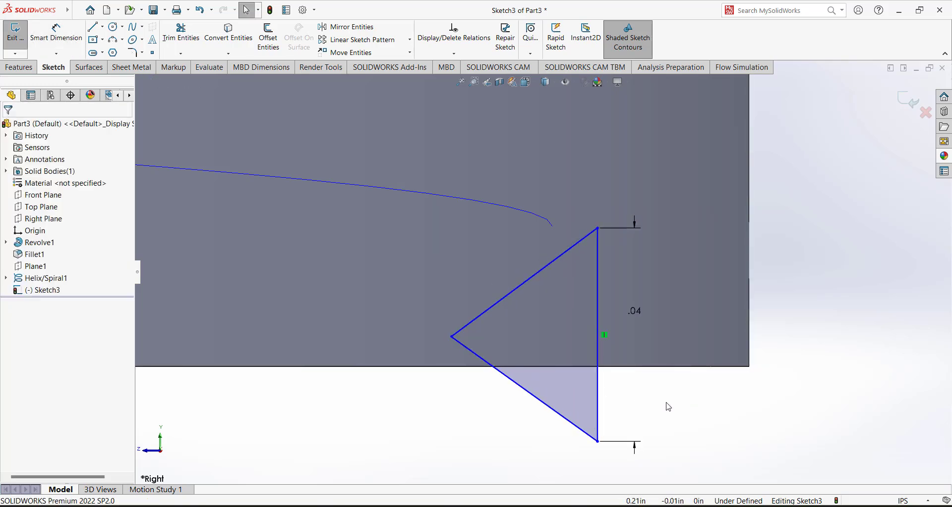
{"action": "left_click", "coordinate": [130, 53]}
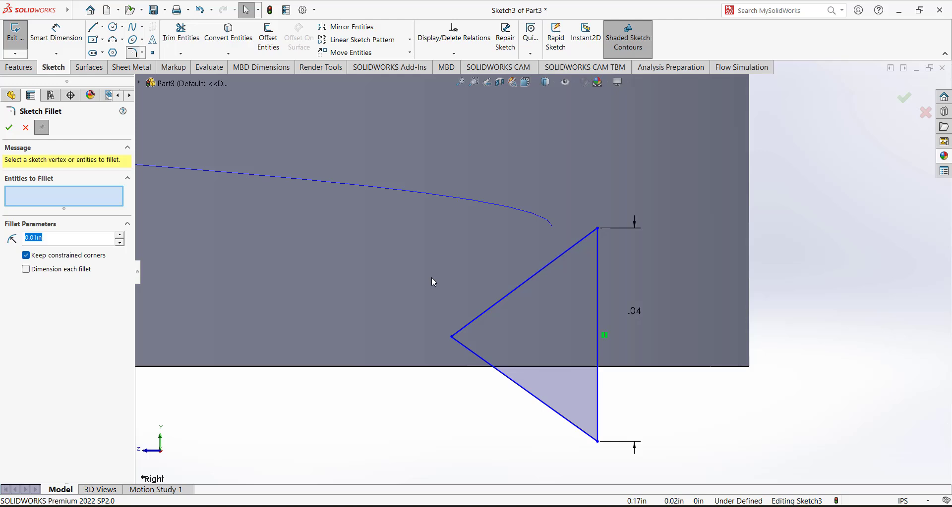
{"action": "left_click", "coordinate": [451, 337]}
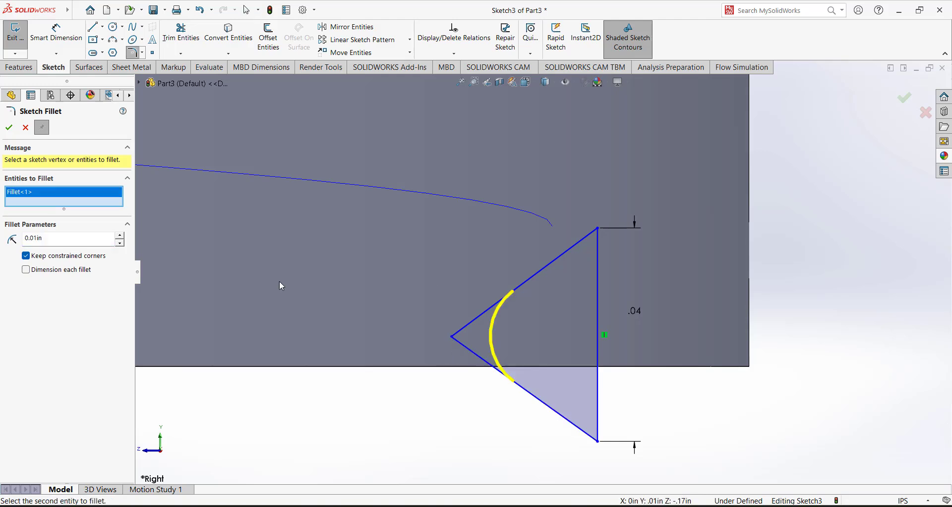
{"action": "left_click", "coordinate": [9, 128]}
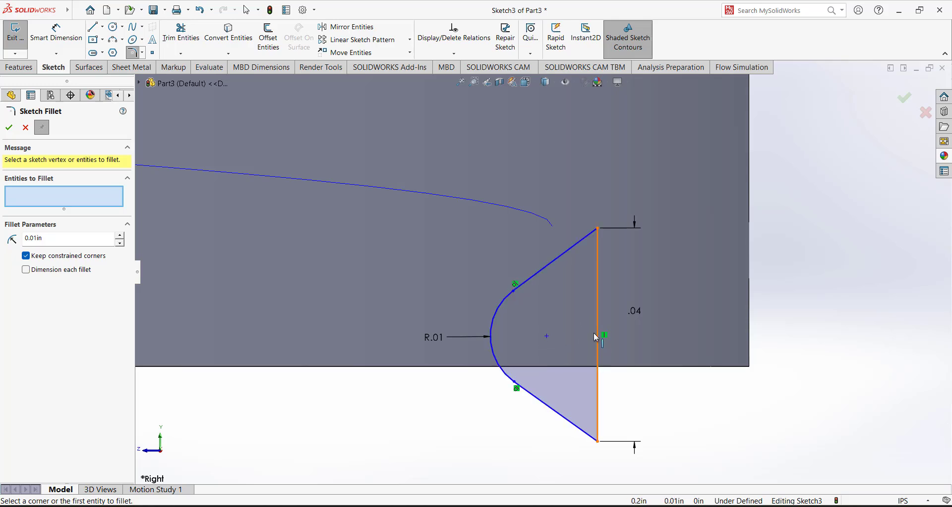
- Draw a centerline about 0.01 in long from the fillet arc's center to the midpoint of the vertical edge
{"action": "left_click", "coordinate": [102, 28]}
{"action": "left_click", "coordinate": [119, 49]}
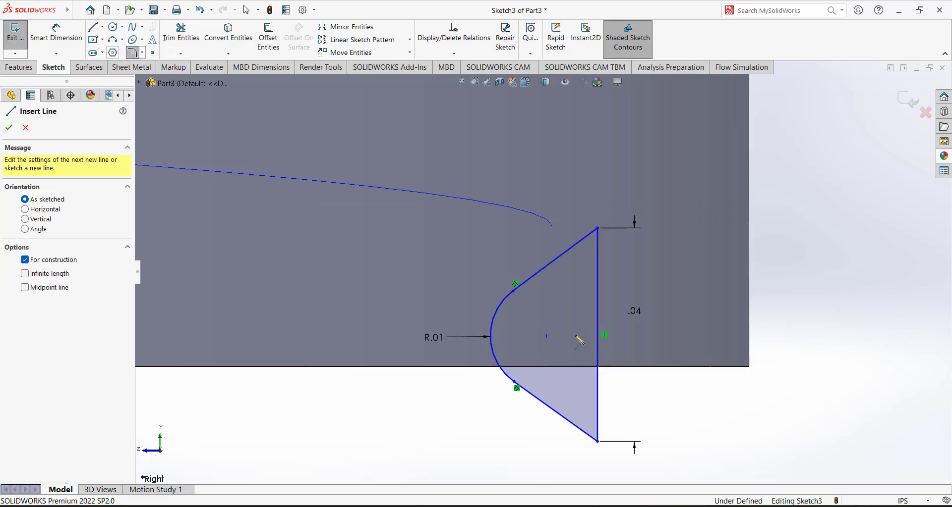
{"action": "left_click", "coordinate": [546, 336]}
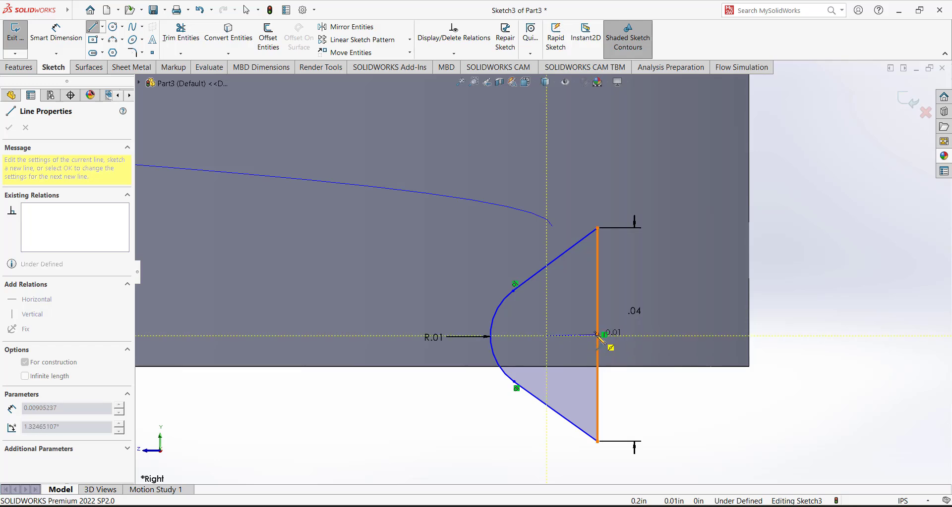
{"action": "left_click", "coordinate": [598, 335]}
{"action": "right_click", "coordinate": [690, 281]}
{"action": "left_click", "coordinate": [710, 289]}
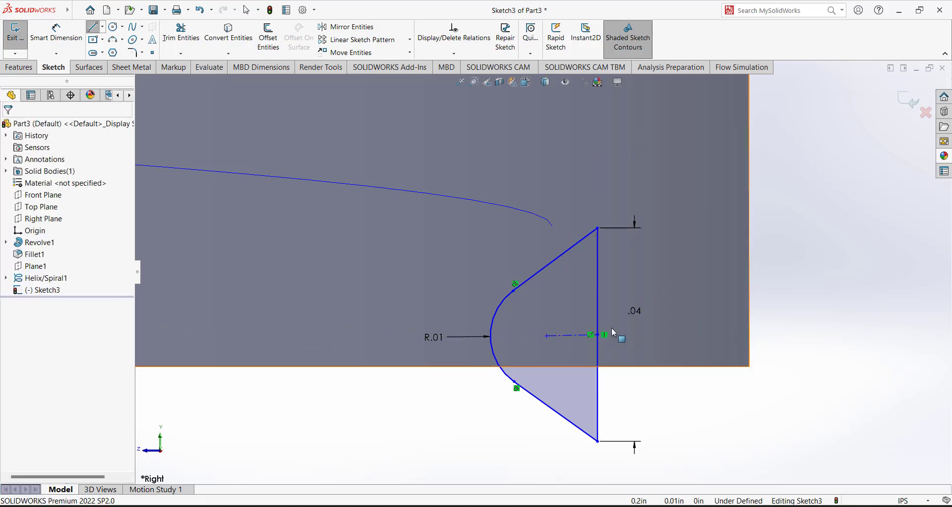
- Make the centerline between the fillet arc's center and the vertical edge's midpoint horizontal
{"action": "left_click", "coordinate": [570, 337]}
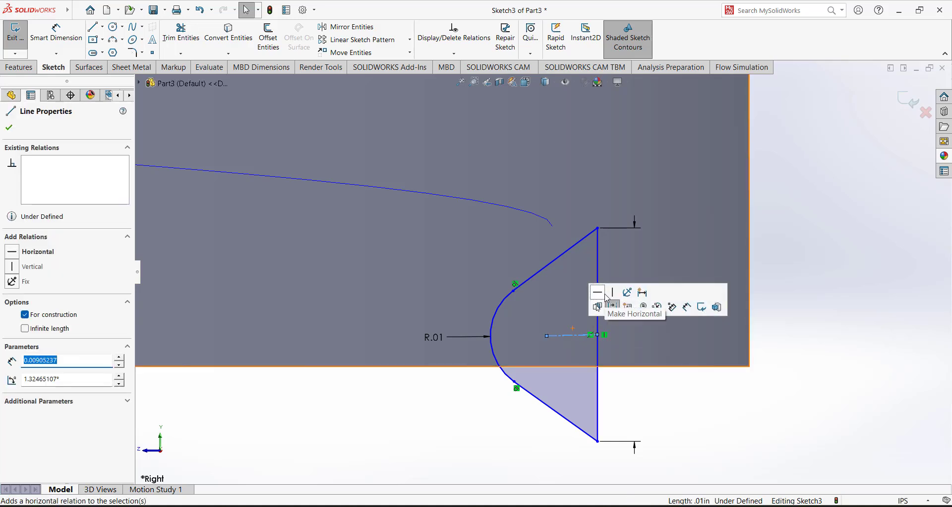
{"action": "left_click", "coordinate": [597, 294]}
{"action": "key", "text": "Escape"}
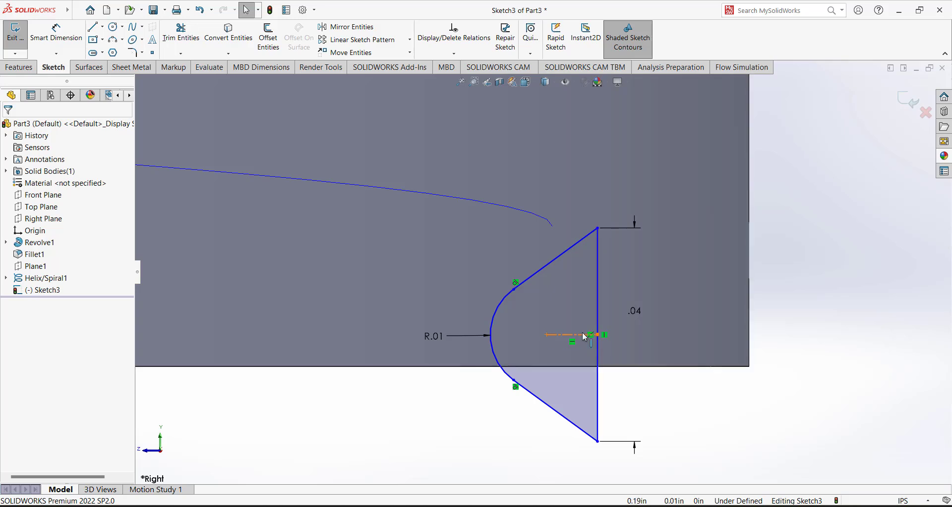
- Dimension the thread profile's depth from the rounded tip to the vertical edge as 0.028 in
{"action": "key", "text": "z"}
{"action": "left_click", "coordinate": [56, 31]}
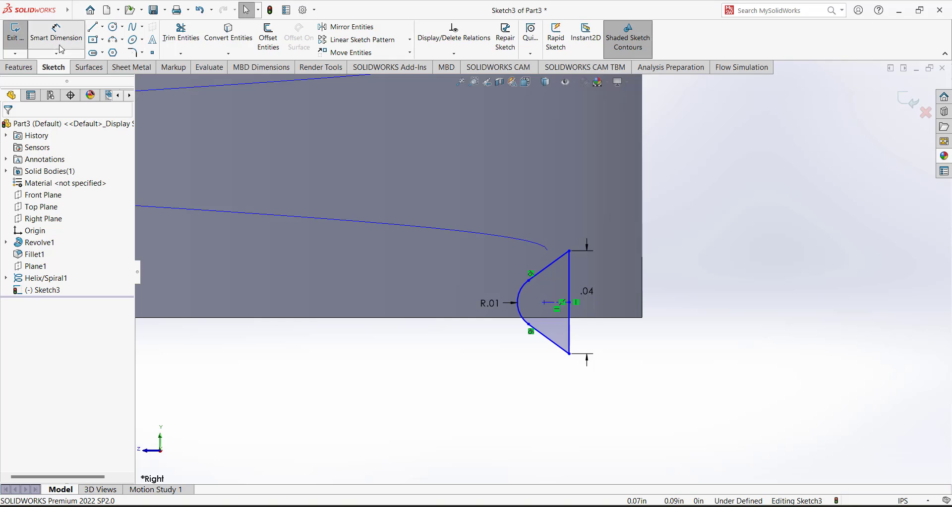
{"action": "left_click", "coordinate": [571, 332]}
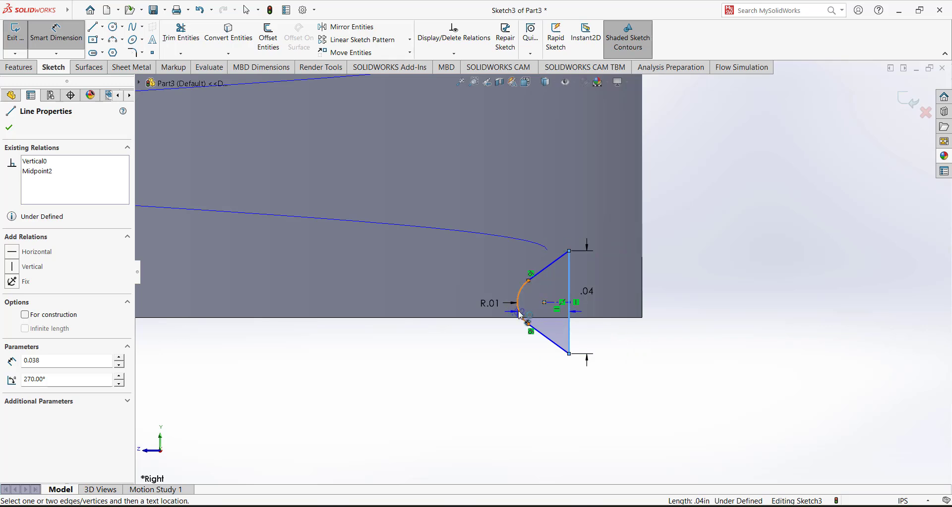
{"action": "left_click", "coordinate": [521, 313]}
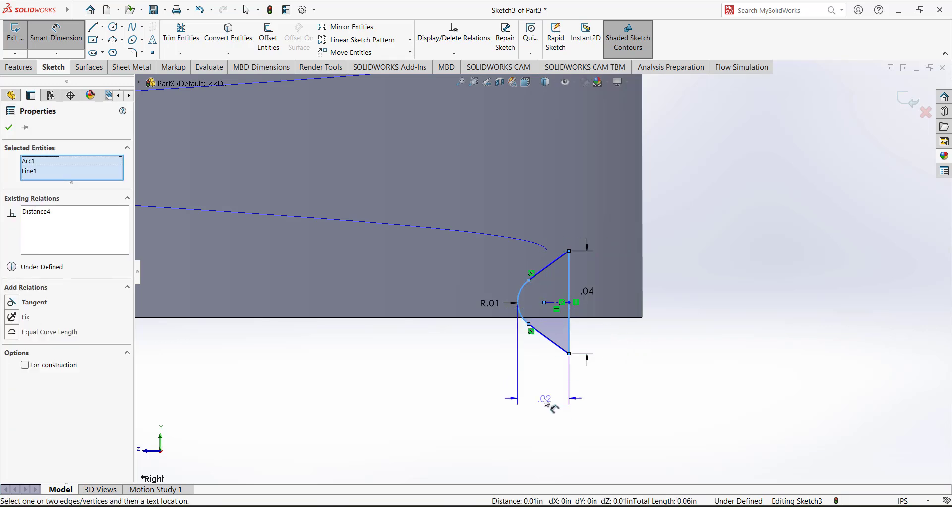
{"action": "left_click", "coordinate": [547, 394]}
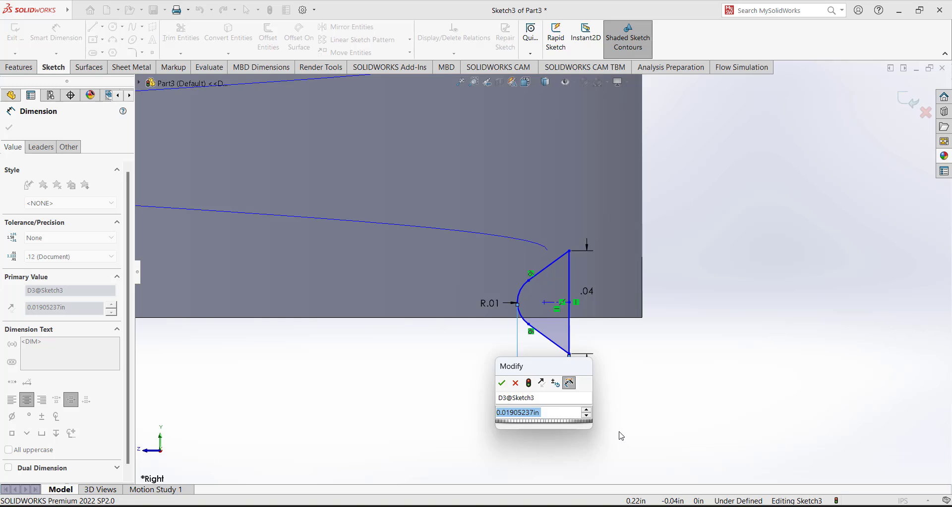
{"action": "type", "text": "0.028"}
{"action": "key", "text": "Return"}
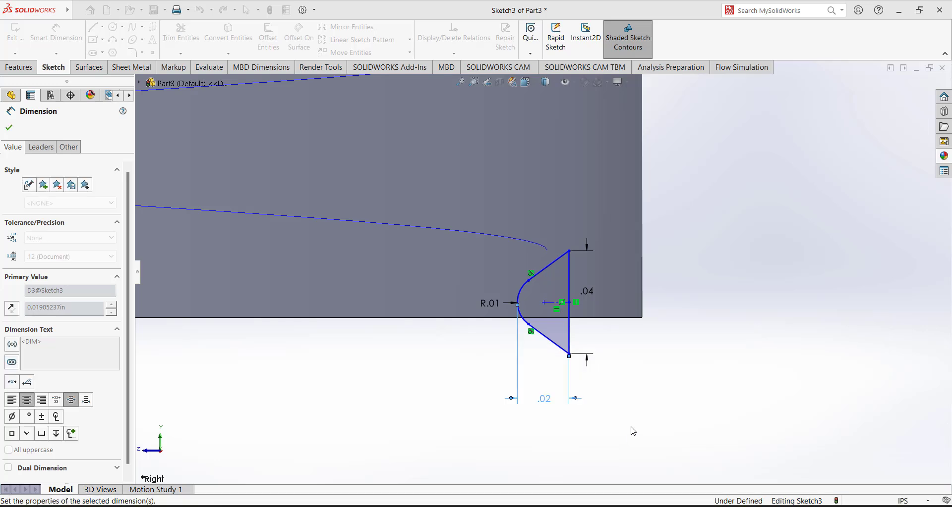
{"action": "key", "text": "Escape"}
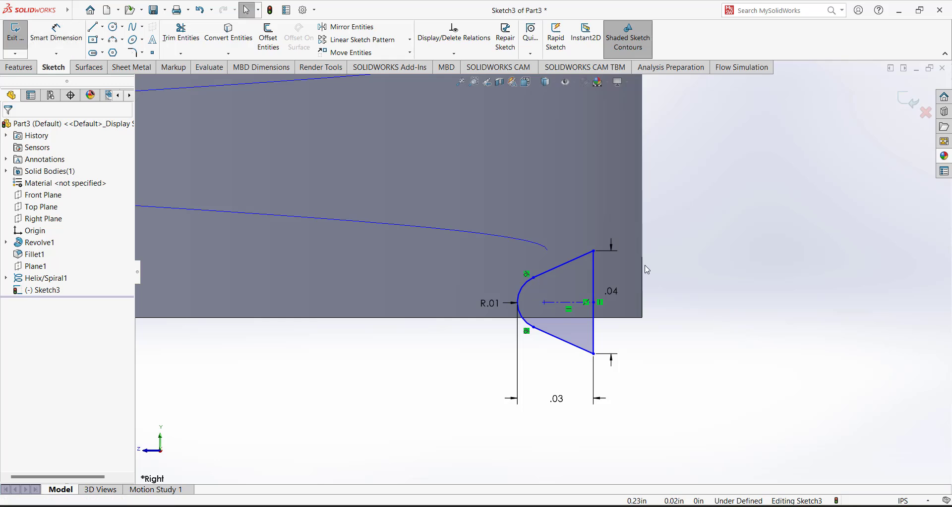
- Add a Pierce relation between the vertical edge's midpoint and the helix, and finish the profile sketch
{"action": "left_click", "coordinate": [559, 268]}
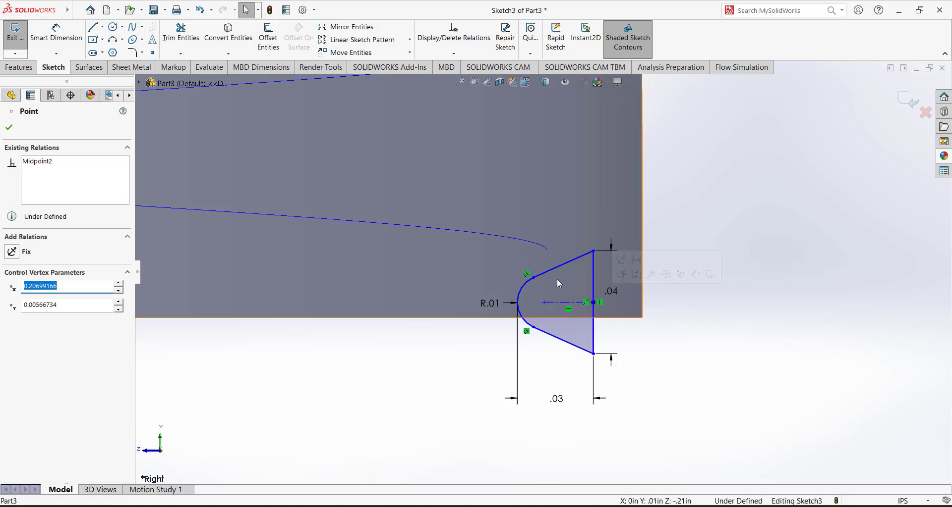
{"action": "left_click", "coordinate": [544, 249], "text": "ctrl"}
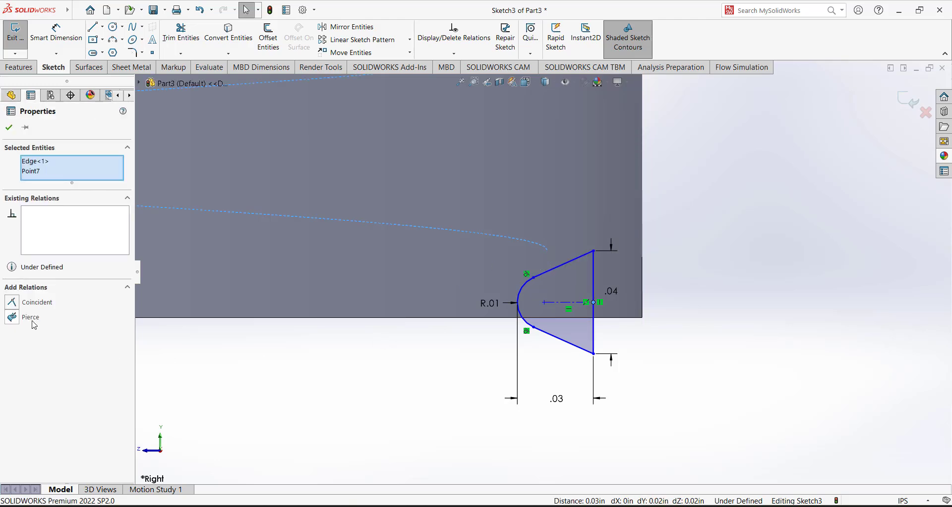
{"action": "left_click", "coordinate": [15, 320]}
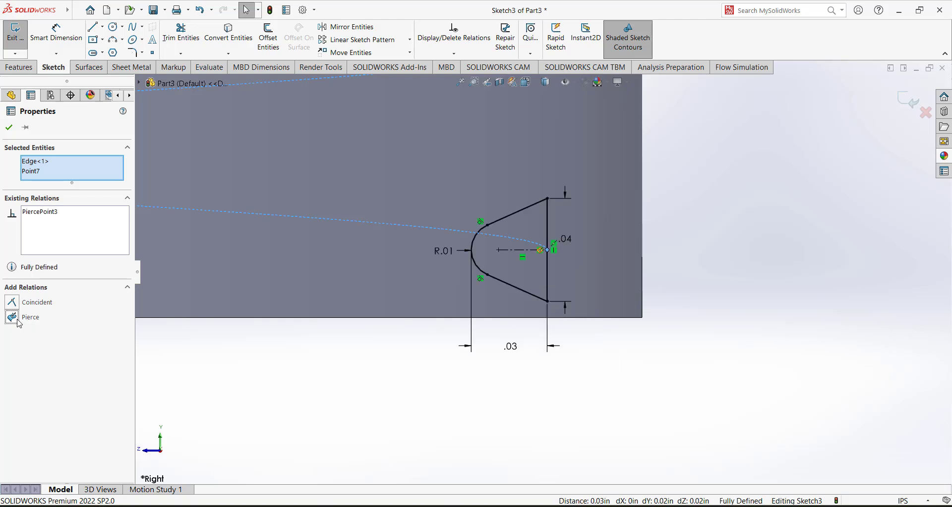
{"action": "left_click", "coordinate": [418, 355]}
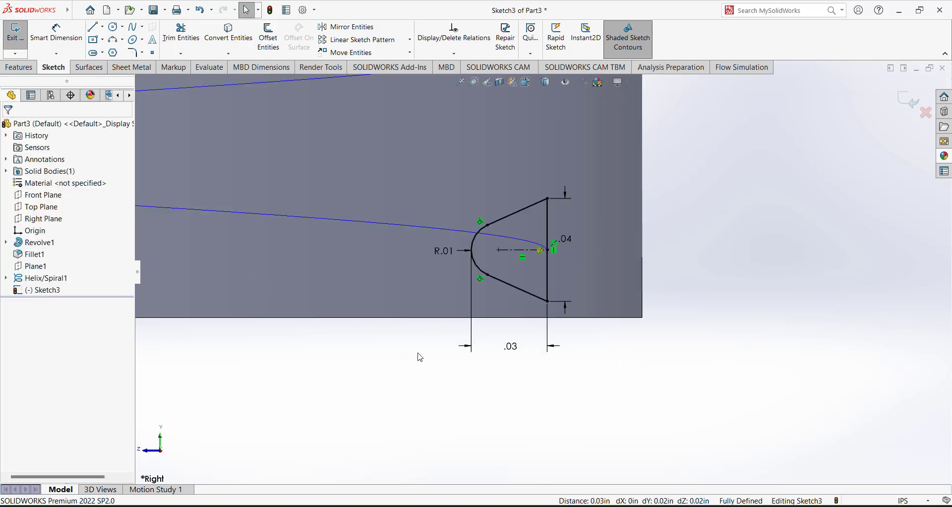
{"action": "key", "text": "z"}
{"action": "key", "text": "z"}
{"action": "left_click", "coordinate": [15, 31]}
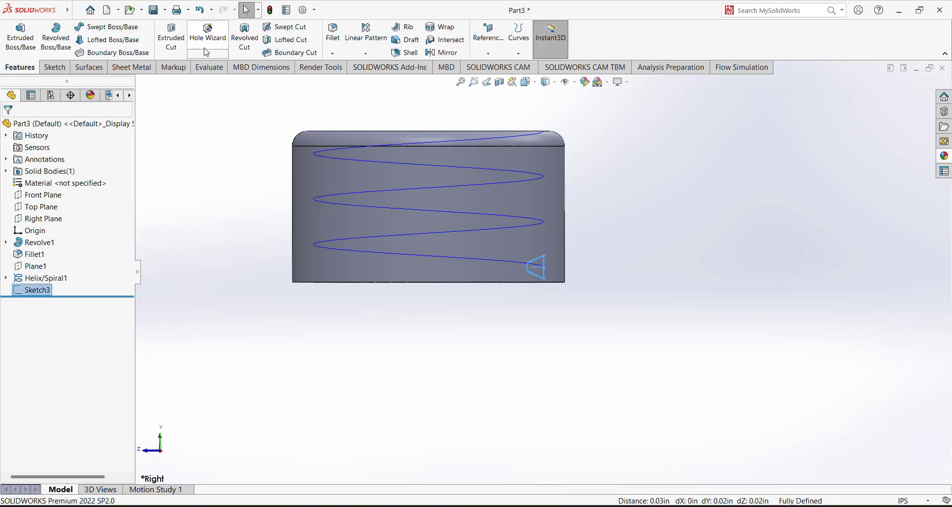
- Create a swept boss of the thread profile sketch with the helix as its path
{"action": "left_click", "coordinate": [110, 30]}
{"action": "mouse_move", "coordinate": [495, 319]}
{"action": "middle_mouse_down"}
{"action": "mouse_move", "coordinate": [545, 243]}
{"action": "mouse_move", "coordinate": [538, 238]}
{"action": "middle_mouse_up"}
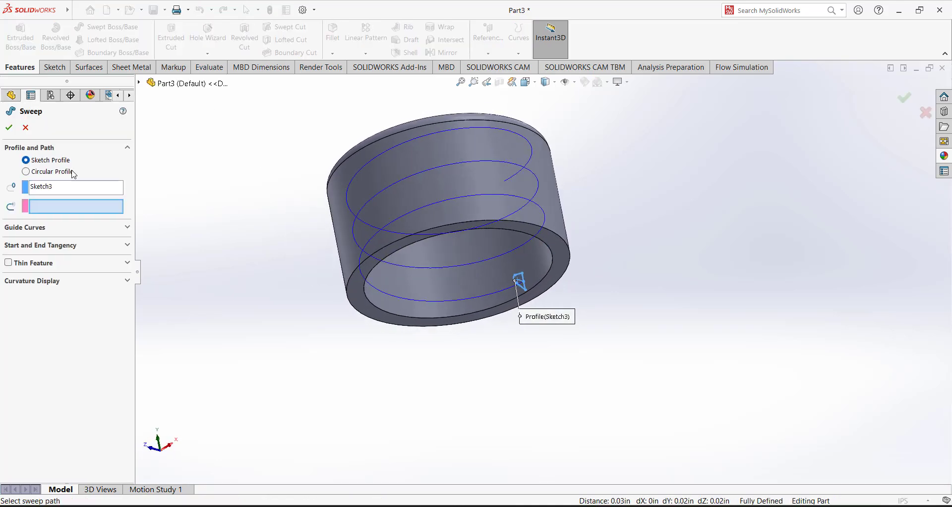
{"action": "left_click", "coordinate": [84, 211]}
{"action": "left_click", "coordinate": [498, 300]}
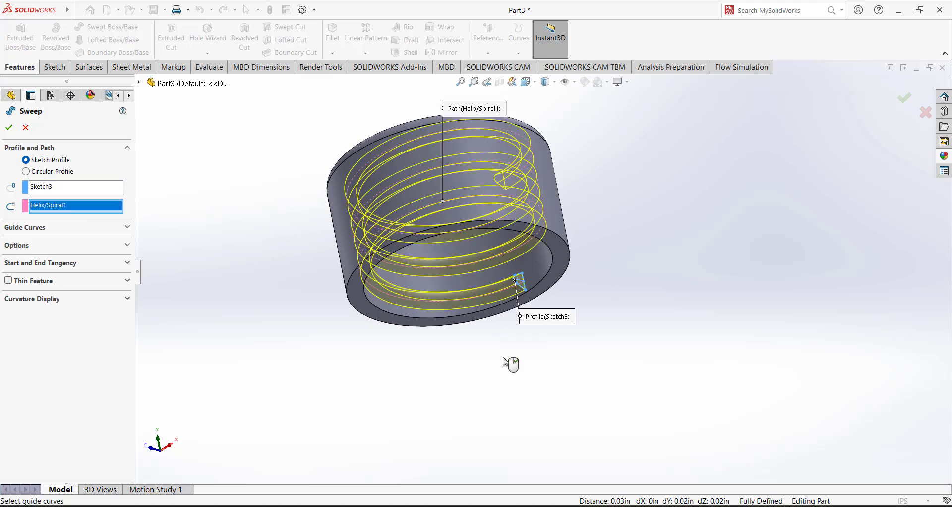
{"action": "middle_click_drag", "start_coordinate": [510, 361], "coordinate": [451, 416]}
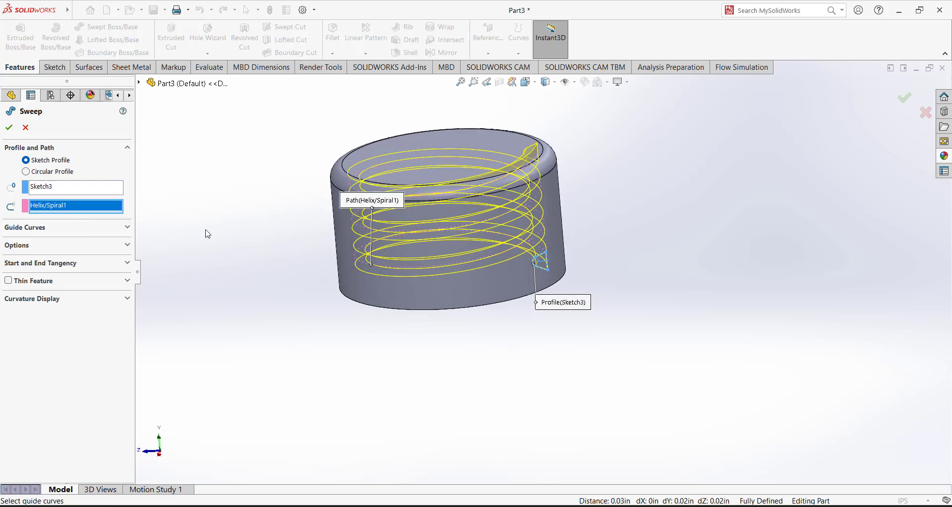
{"action": "left_click", "coordinate": [9, 128]}
{"action": "left_click", "coordinate": [622, 147]}
- Hide the helix curve, and check the thread end that sticks out of the cap's top face
{"action": "scroll", "coordinate": [597, 148], "scroll_direction": "down", "scroll_amount": 5}
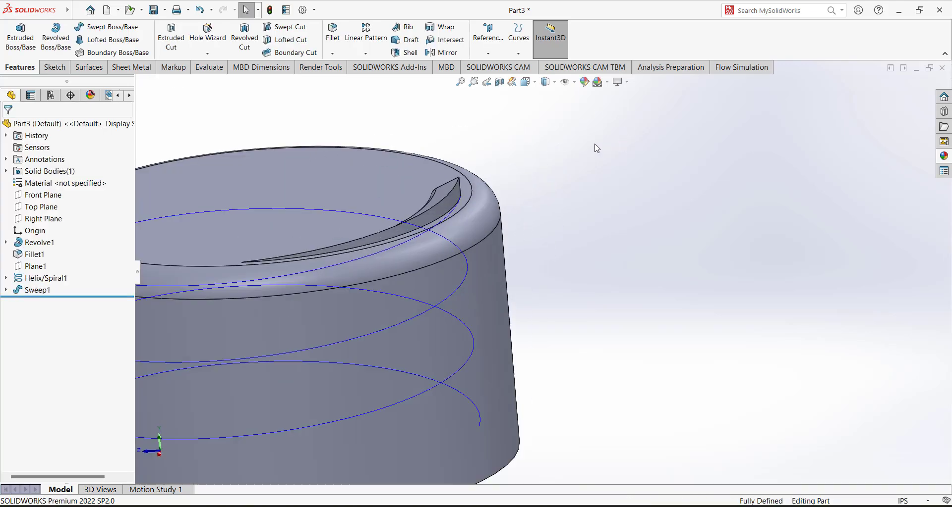
{"action": "left_click", "coordinate": [40, 278]}
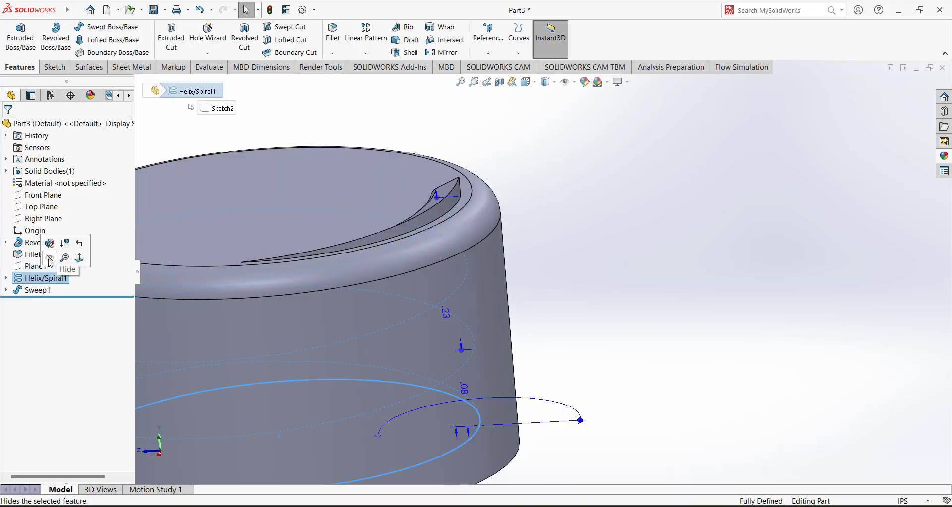
{"action": "left_click", "coordinate": [49, 258]}
{"action": "scroll", "coordinate": [509, 225], "scroll_direction": "up", "scroll_amount": 5}
{"action": "scroll", "coordinate": [510, 225], "scroll_direction": "down", "scroll_amount": 5}
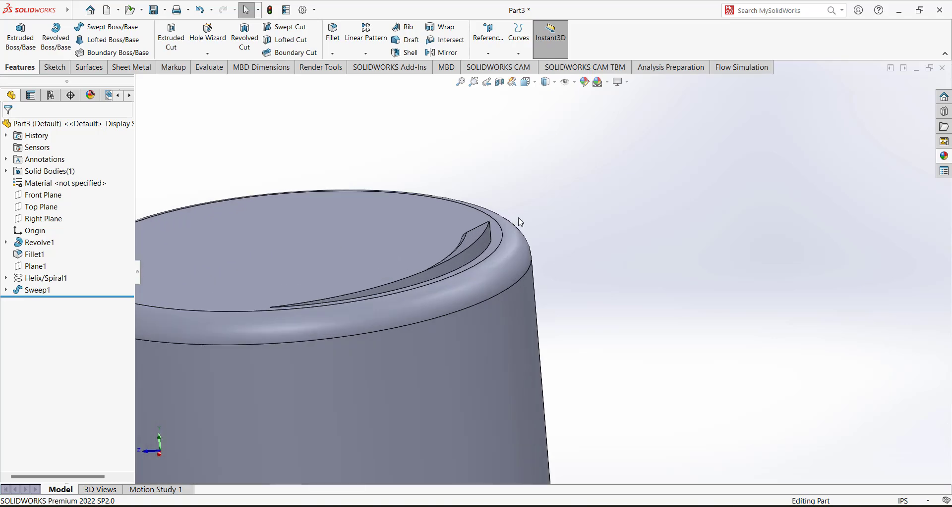
{"action": "scroll", "coordinate": [525, 218], "scroll_direction": "up", "scroll_amount": 5}
- Start a sketch on the cap's top face and draw a center rectangle from the origin around the whole cap, about 0.55 by 0.47 in
{"action": "middle_click_drag", "start_coordinate": [525, 218], "coordinate": [526, 287]}
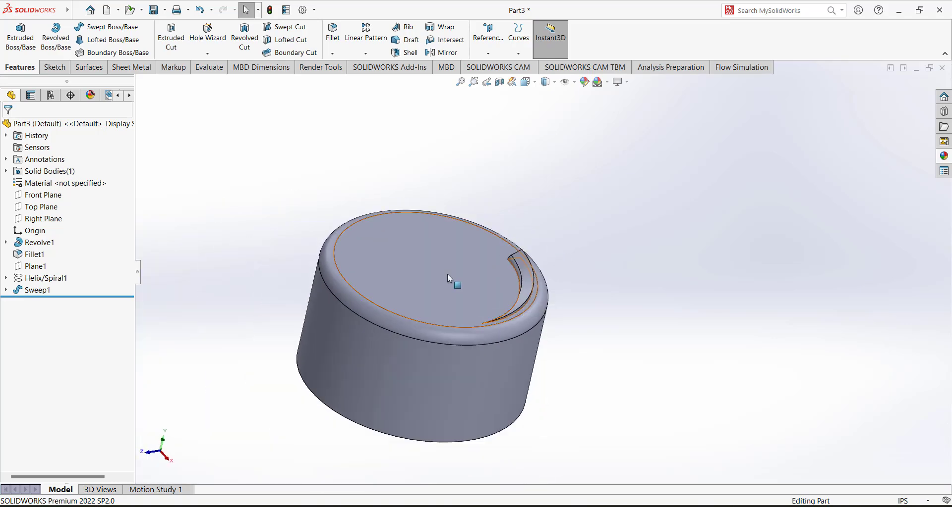
{"action": "left_click", "coordinate": [51, 72]}
{"action": "left_click", "coordinate": [15, 34]}
{"action": "left_click", "coordinate": [446, 300]}
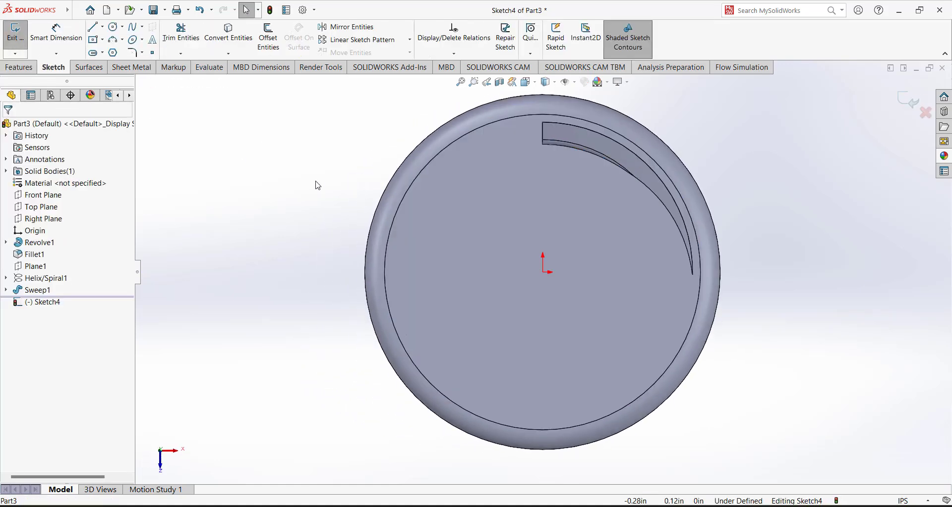
{"action": "left_click", "coordinate": [93, 39]}
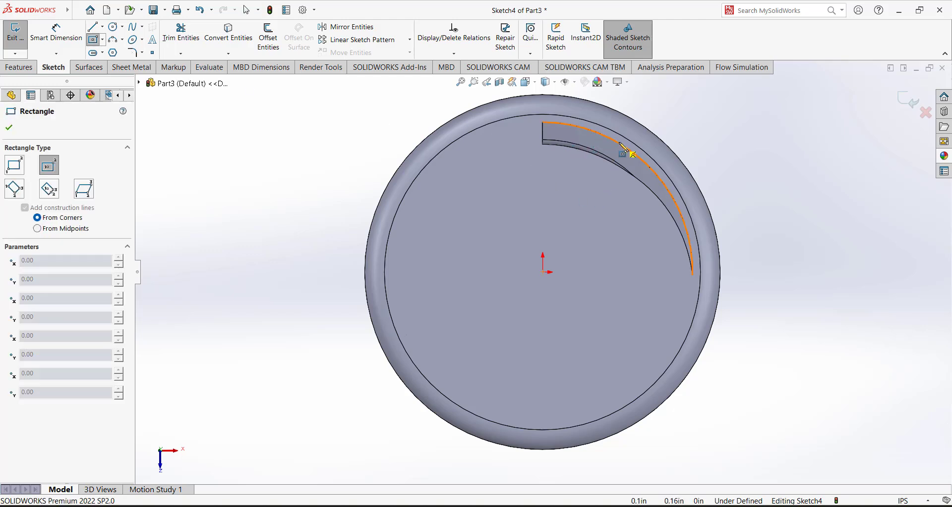
{"action": "left_click", "coordinate": [542, 271]}
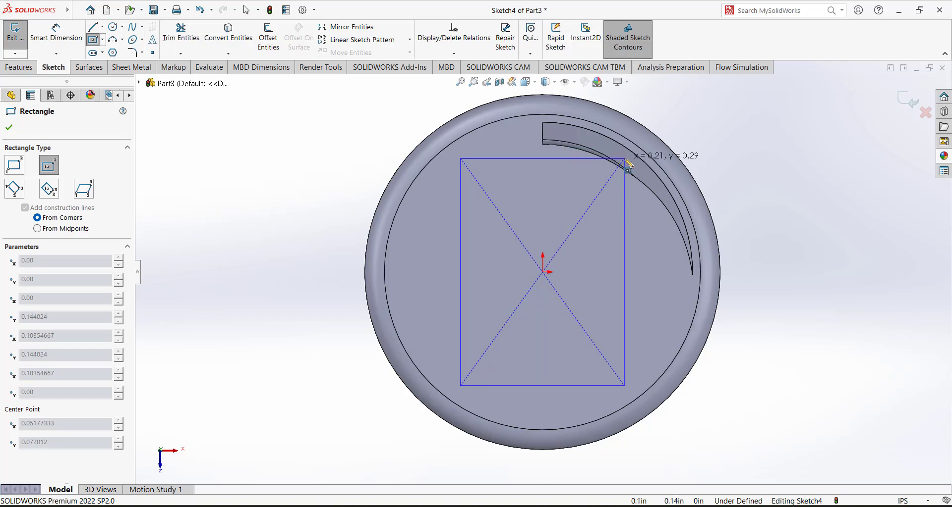
{"action": "left_click", "coordinate": [757, 85]}
- Dimension the rectangle's height and width, keeping both at their drawn sizes
{"action": "key", "text": "d"}
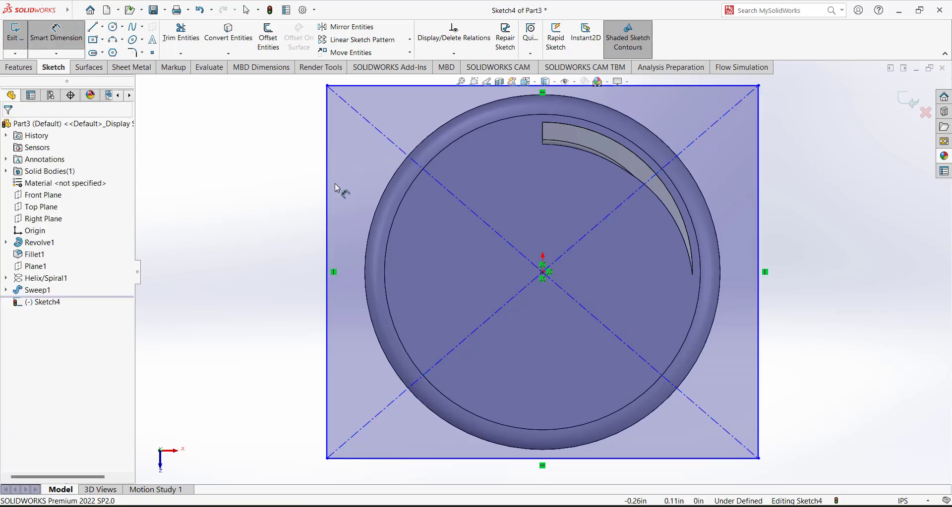
{"action": "left_click", "coordinate": [327, 188]}
{"action": "left_click", "coordinate": [289, 235]}
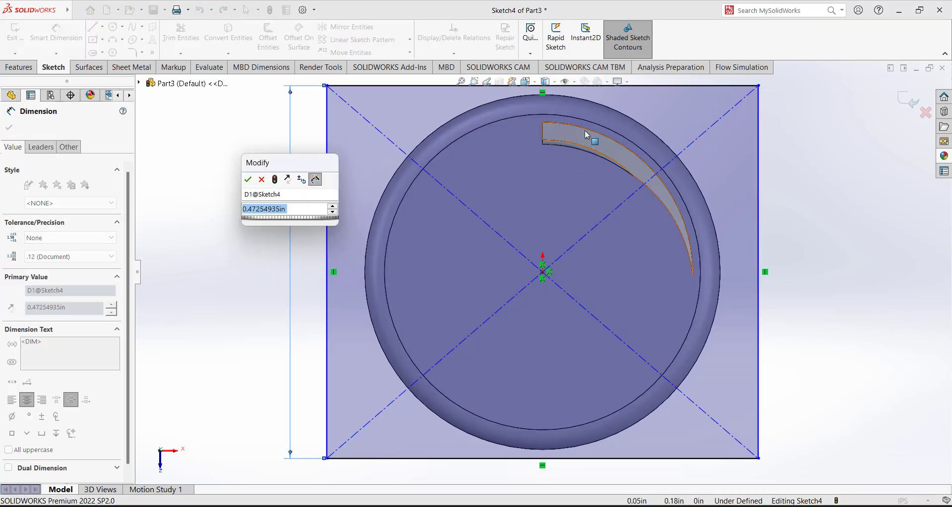
{"action": "left_click", "coordinate": [248, 179]}
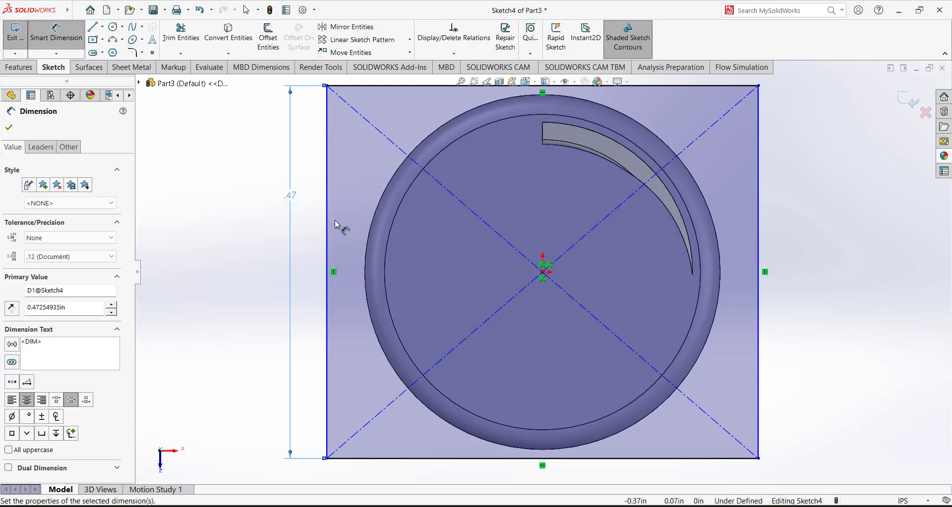
{"action": "key", "text": "f"}
{"action": "left_click", "coordinate": [452, 165]}
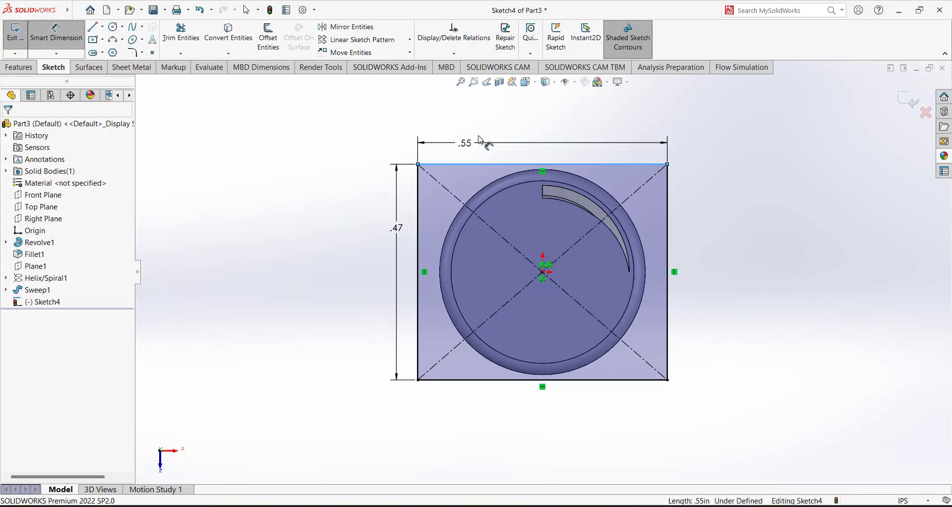
{"action": "left_click", "coordinate": [479, 140]}
{"action": "left_click", "coordinate": [424, 127]}
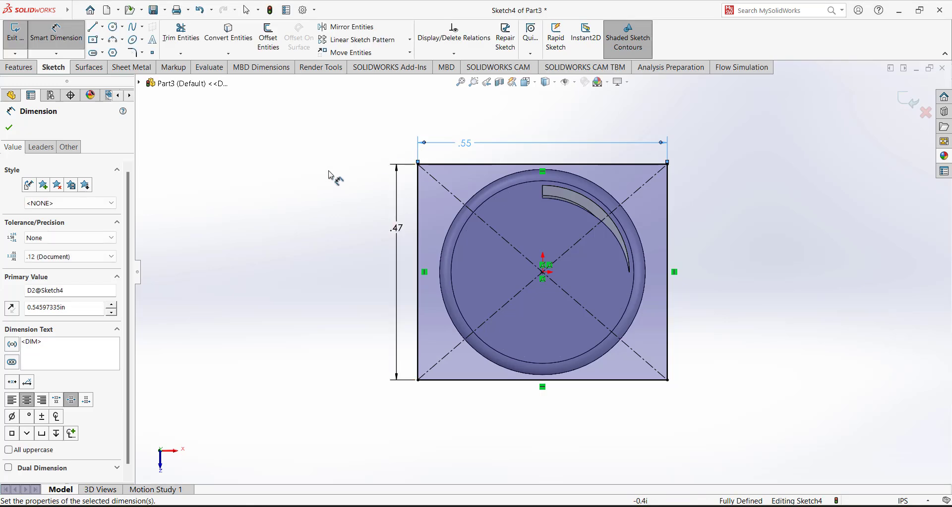
- Cut the rectangle Through All in the reversed direction, away from the cap, to remove the thread protruding above the top face
{"action": "left_click", "coordinate": [15, 30]}
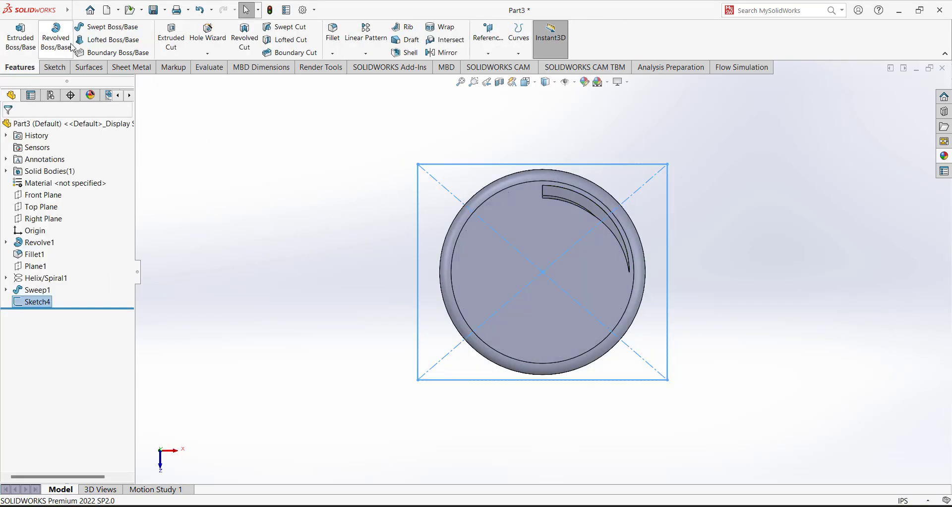
{"action": "left_click", "coordinate": [171, 44]}
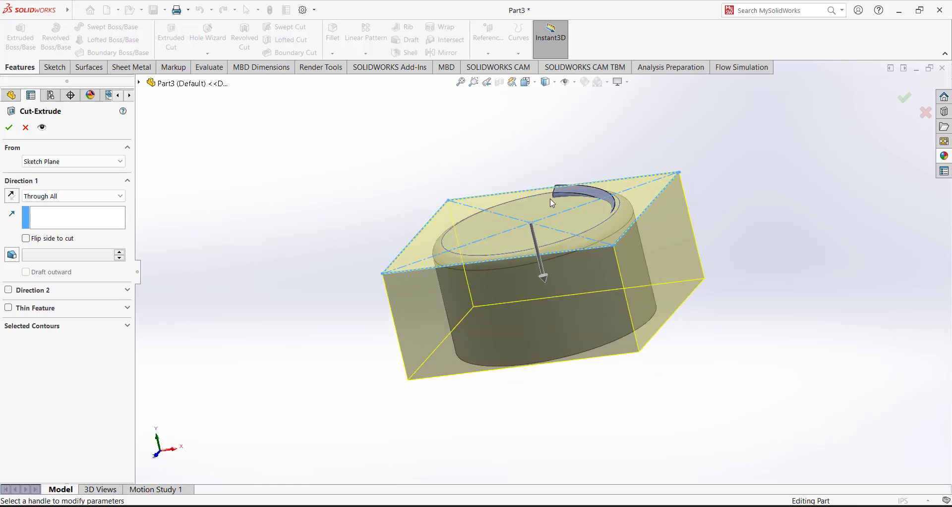
{"action": "left_click", "coordinate": [12, 196]}
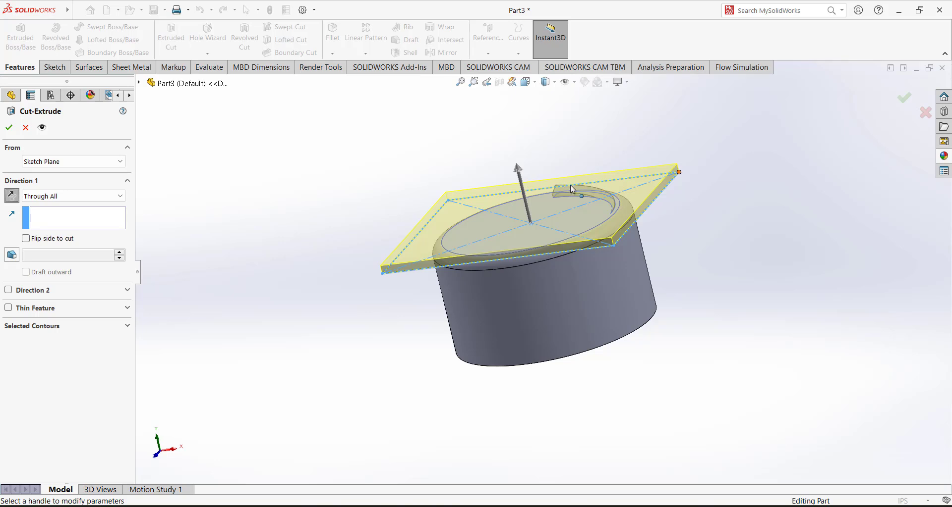
{"action": "left_click", "coordinate": [9, 128]}
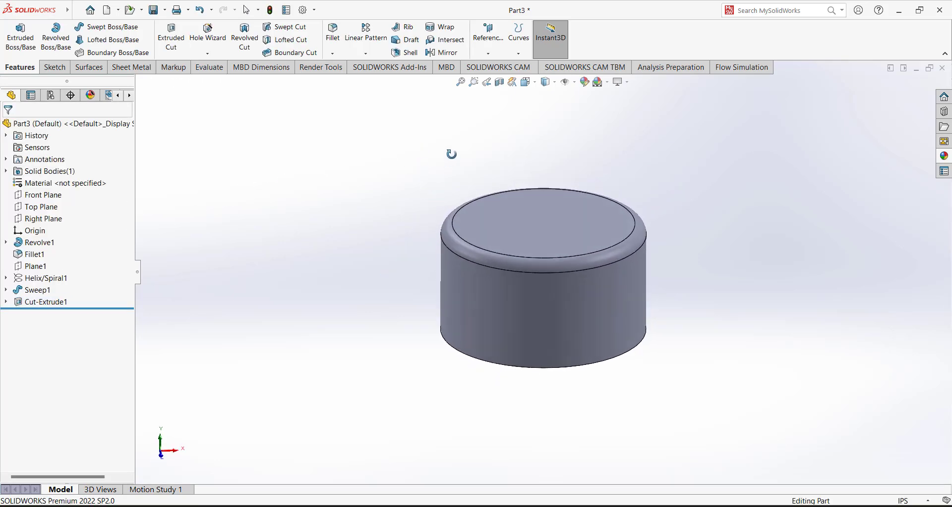
{"action": "middle_click_drag", "start_coordinate": [451, 272], "coordinate": [421, 127]}
{"action": "middle_click_drag", "start_coordinate": [411, 264], "coordinate": [376, 315]}
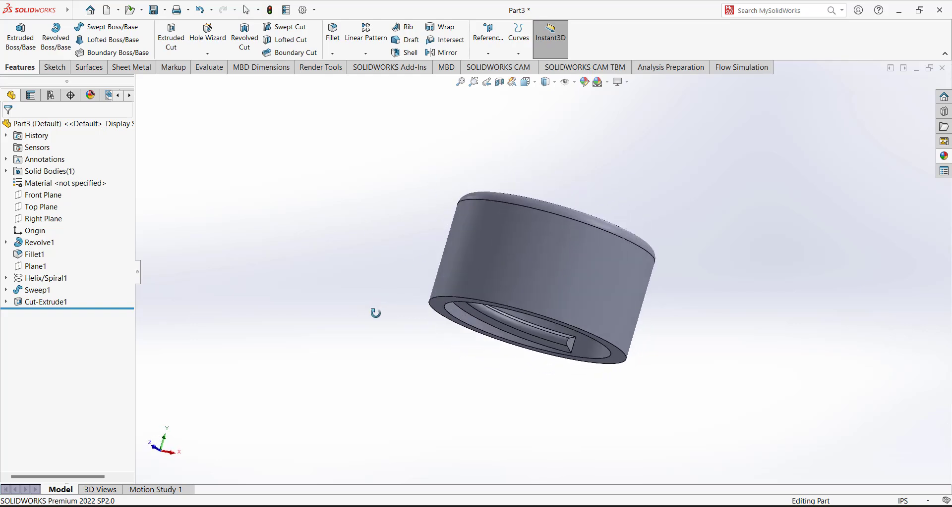
{"action": "left_click", "coordinate": [526, 82]}
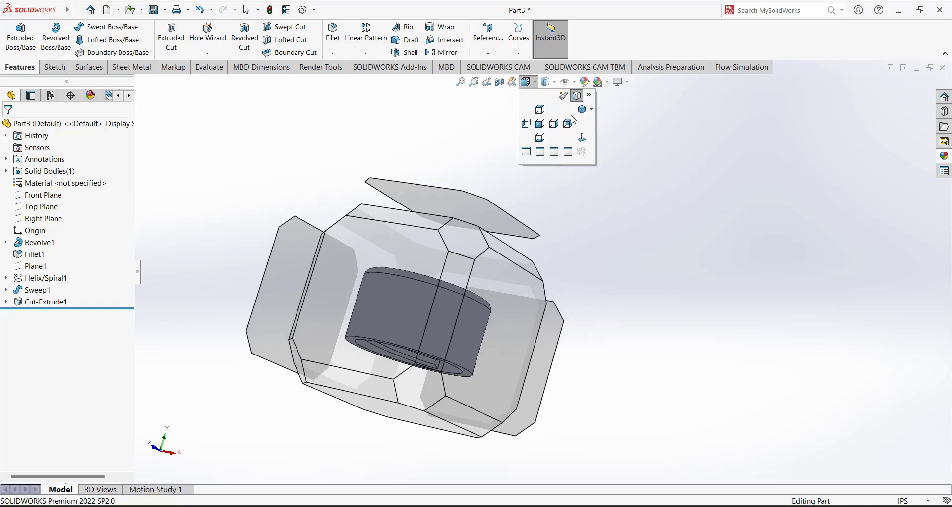
{"action": "left_click", "coordinate": [581, 114]}
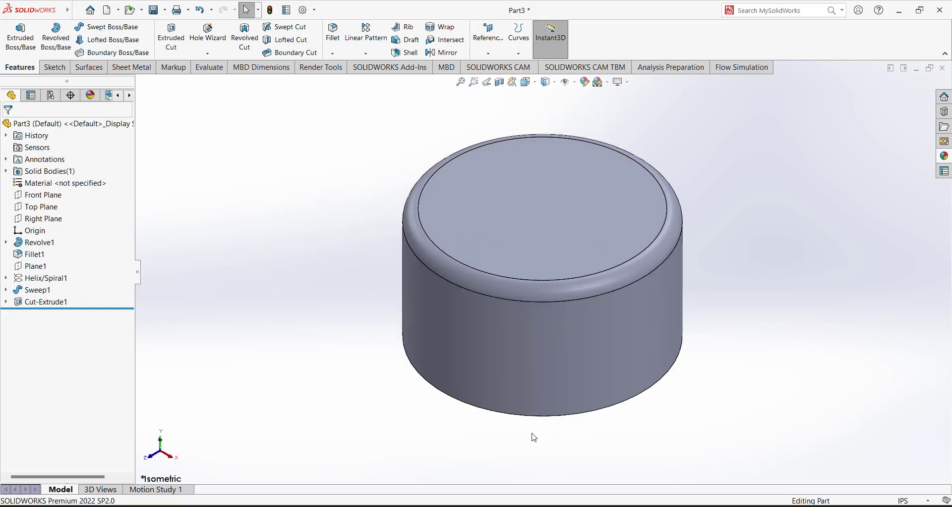
- Switch to Paint and mark the stick's blade, its side view and the bent section on the reference drawing
{"action": "left_click", "coordinate": [573, 501]}
{"action": "left_click_drag", "start_coordinate": [69, 312], "coordinate": [73, 408]}
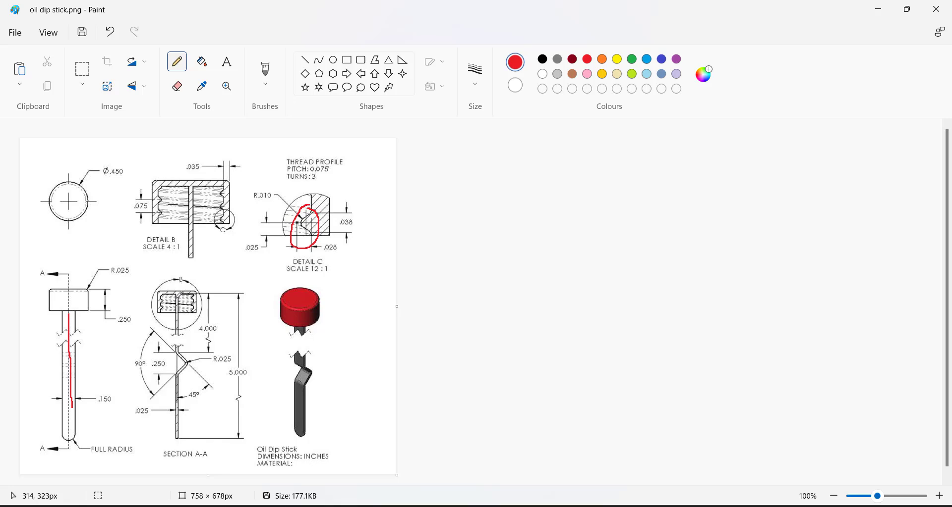
{"action": "mouse_move", "coordinate": [363, 404]}
{"action": "left_mouse_down"}
{"action": "mouse_move", "coordinate": [331, 392]}
{"action": "mouse_move", "coordinate": [349, 388]}
{"action": "left_mouse_up"}
{"action": "mouse_move", "coordinate": [123, 244]}
{"action": "left_mouse_down"}
{"action": "mouse_move", "coordinate": [127, 281]}
{"action": "mouse_move", "coordinate": [140, 284]}
{"action": "mouse_move", "coordinate": [127, 296]}
{"action": "mouse_move", "coordinate": [129, 354]}
{"action": "left_mouse_up"}
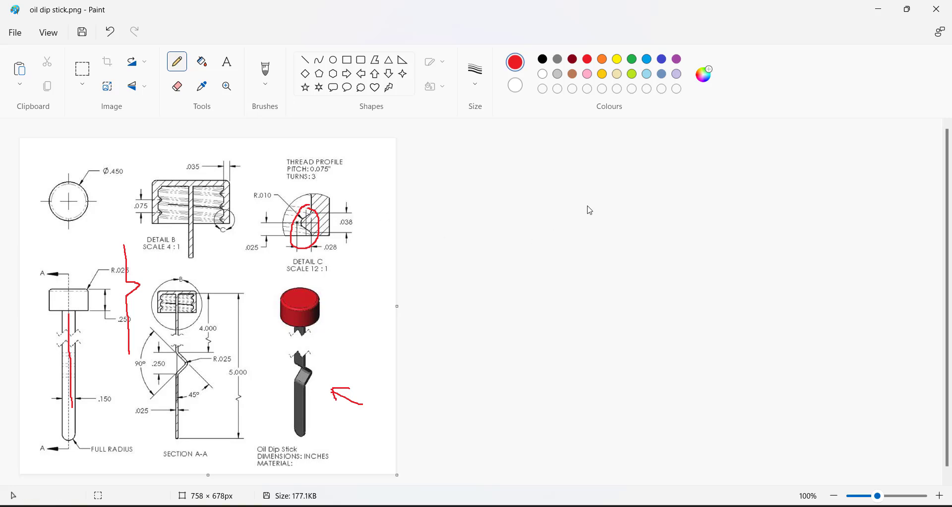
{"action": "left_click", "coordinate": [876, 10]}
- Switch back to the SOLIDWORKS part and start a sketch on the Right Plane
{"action": "left_click", "coordinate": [54, 67]}
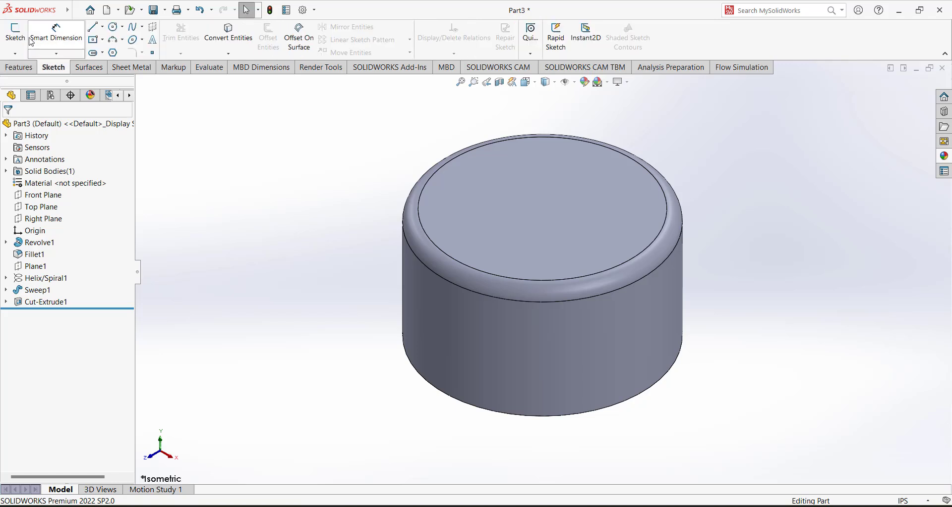
{"action": "left_click", "coordinate": [44, 219]}
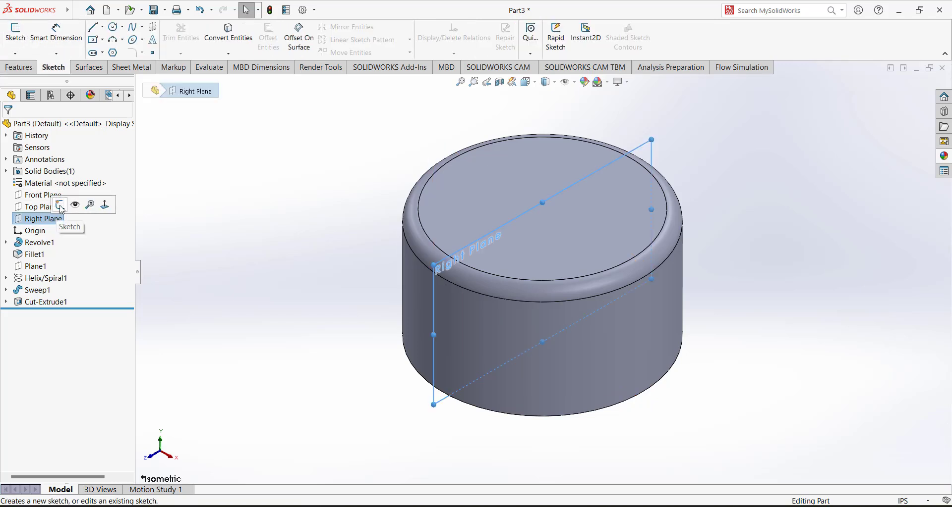
{"action": "left_click", "coordinate": [60, 205]}
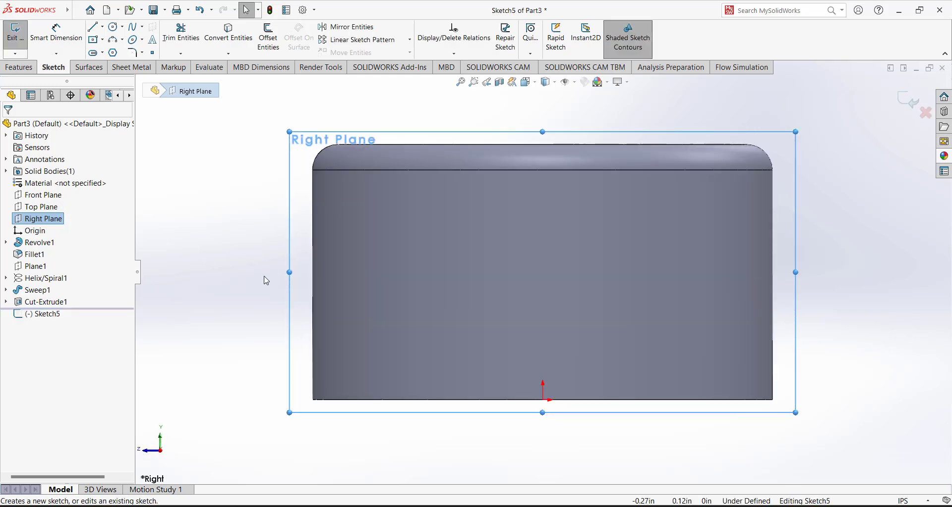
{"action": "scroll", "coordinate": [738, 329], "scroll_direction": "down", "scroll_amount": 3}
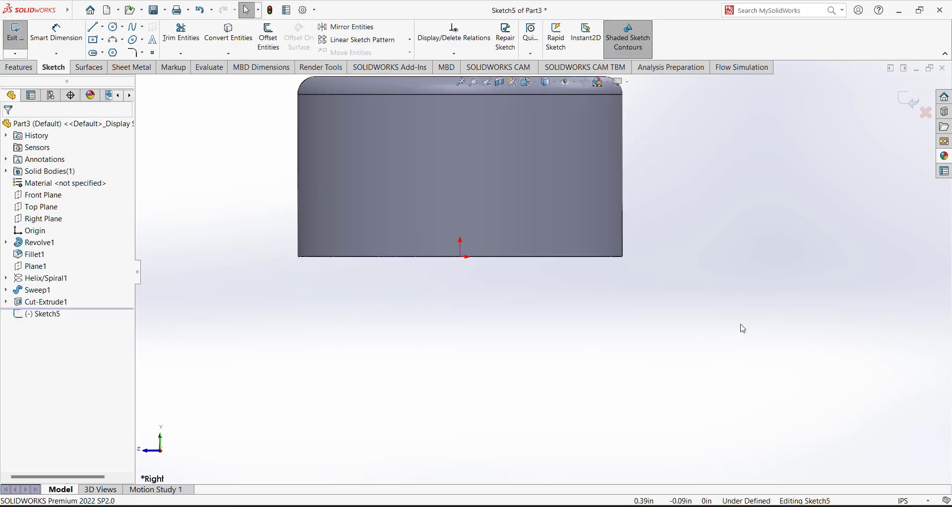
{"action": "scroll", "coordinate": [720, 321], "scroll_direction": "up", "scroll_amount": 4}
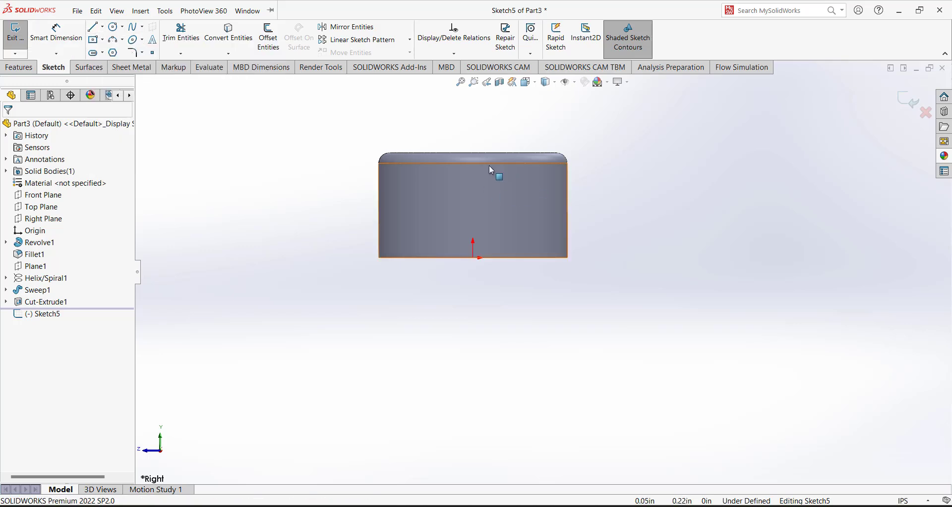
{"action": "left_click", "coordinate": [94, 27]}
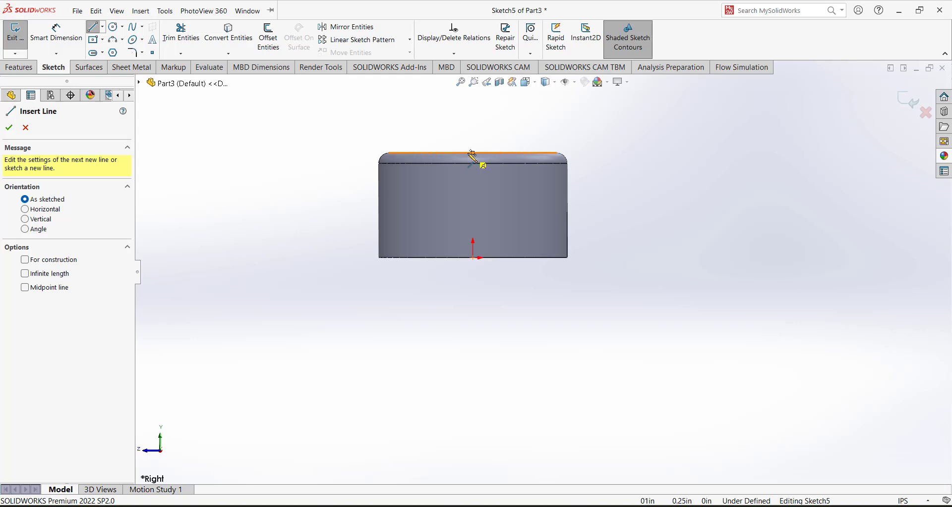
{"action": "left_click", "coordinate": [532, 84]}
{"action": "left_click", "coordinate": [547, 82]}
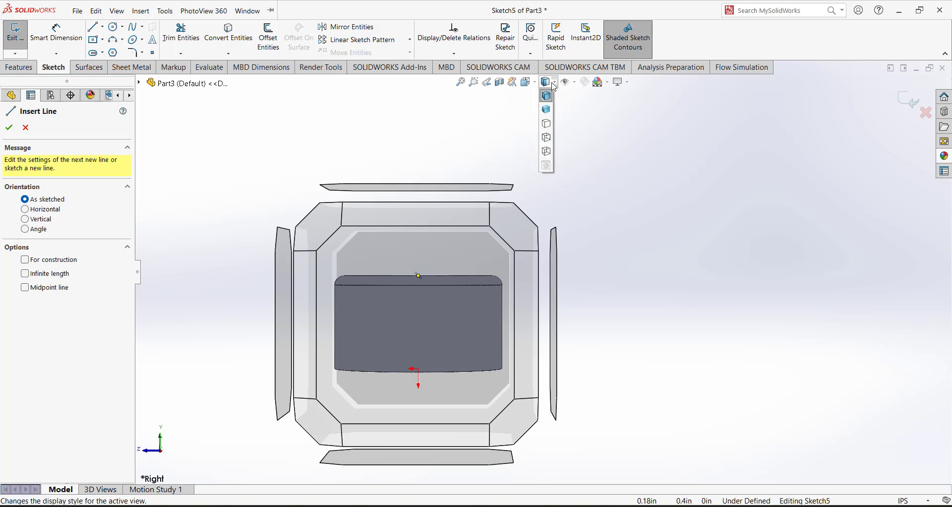
{"action": "left_click", "coordinate": [546, 125]}
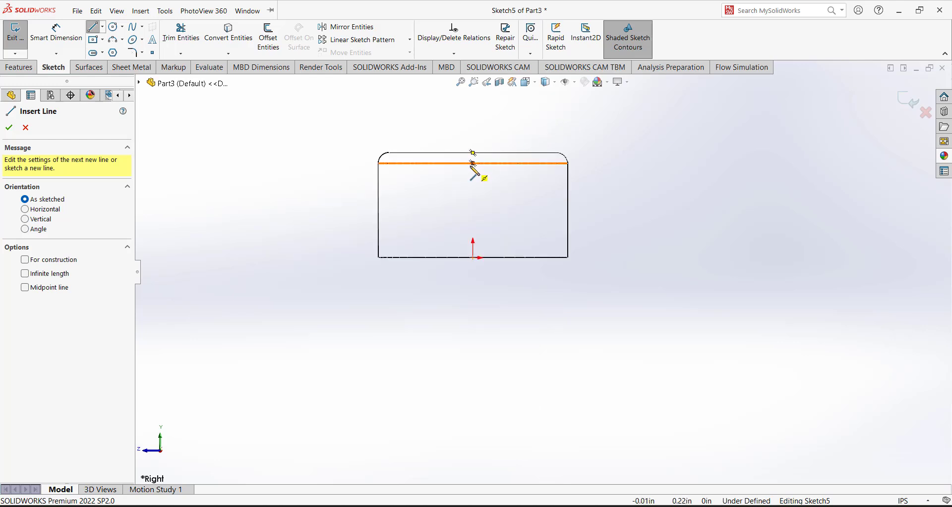
{"action": "scroll", "coordinate": [483, 171], "scroll_direction": "down", "scroll_amount": 5}
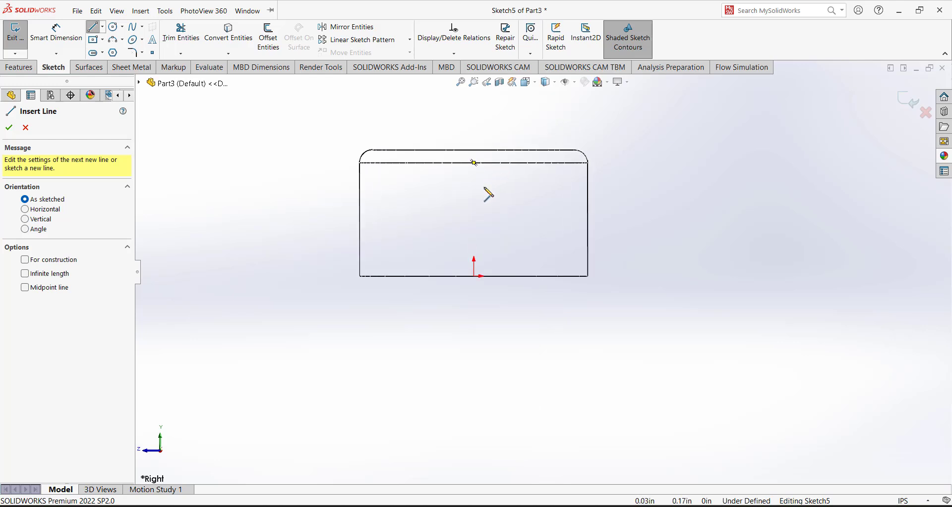
{"action": "left_click", "coordinate": [476, 160]}
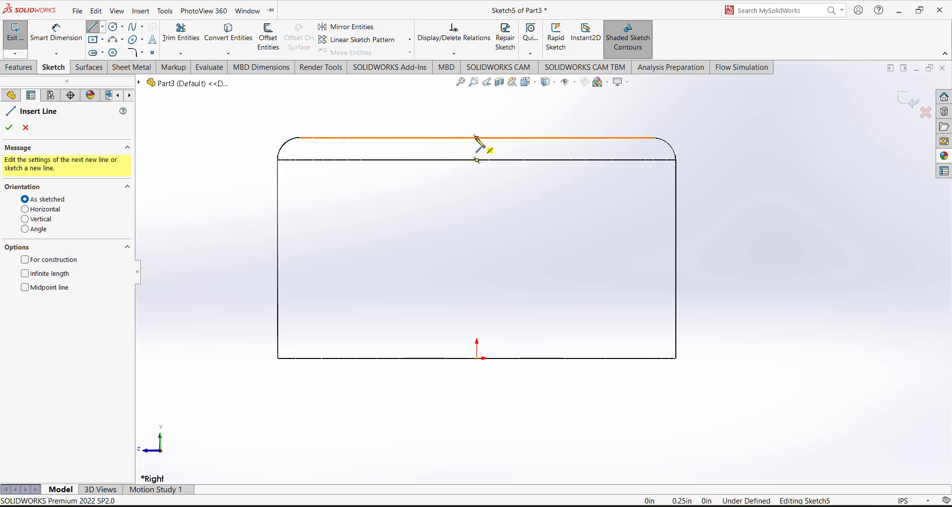
{"action": "left_click", "coordinate": [476, 137]}
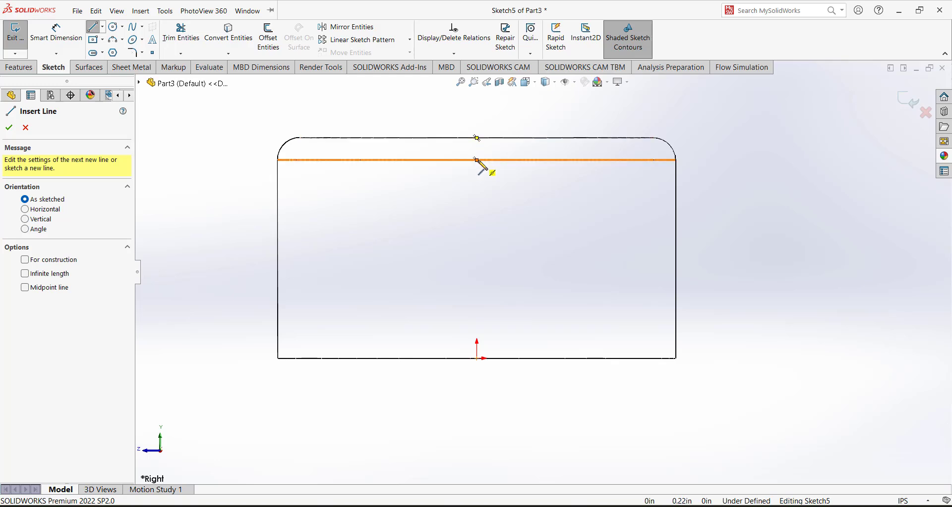
{"action": "left_click", "coordinate": [474, 159]}
{"action": "left_click", "coordinate": [476, 160]}
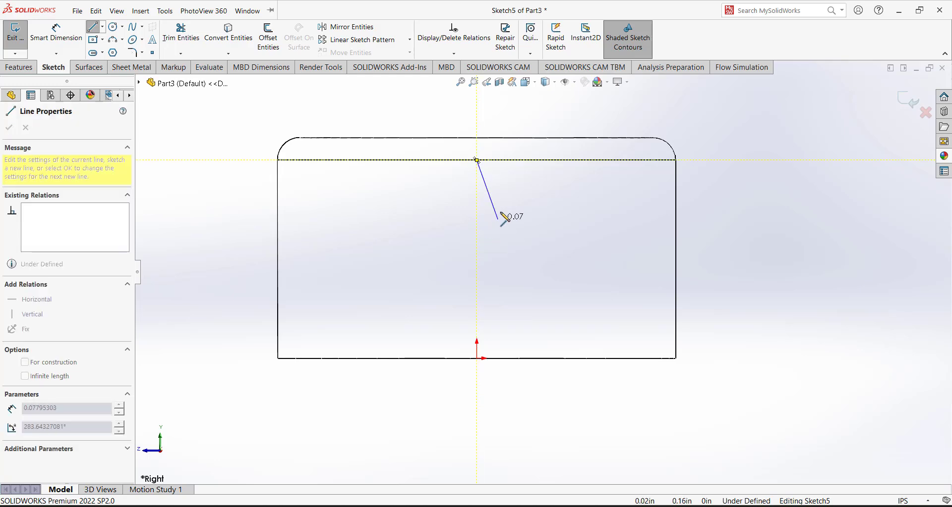
{"action": "right_click", "coordinate": [501, 216]}
{"action": "left_click", "coordinate": [519, 233]}
{"action": "right_click", "coordinate": [507, 203]}
{"action": "left_click", "coordinate": [521, 202]}
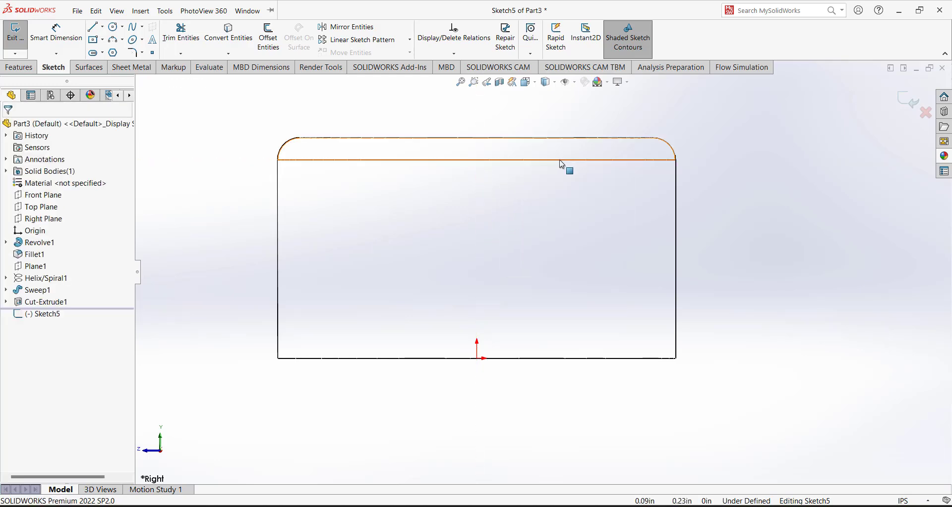
- Show hidden lines and draw a vertical line about 0.51 in long downward from the midpoint of the cap's lower fillet edge
{"action": "left_click", "coordinate": [554, 88]}
{"action": "left_click", "coordinate": [547, 146]}
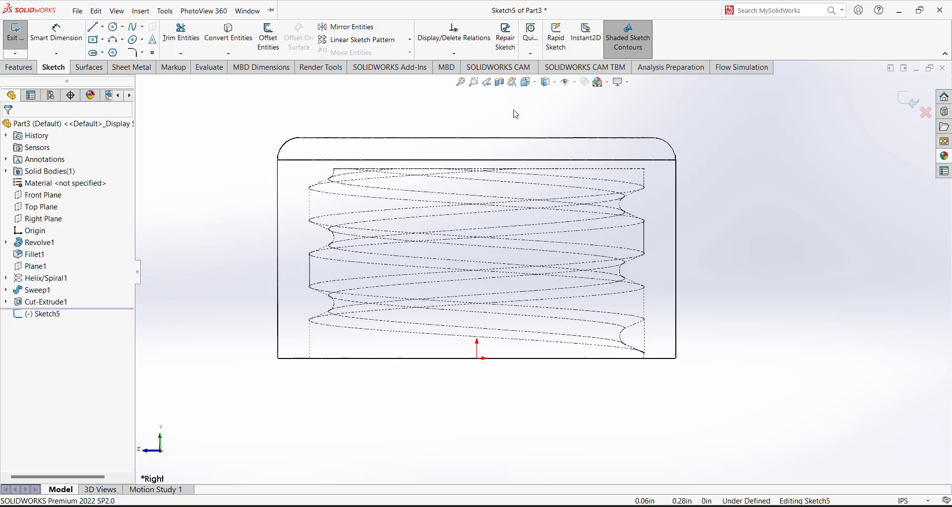
{"action": "left_click", "coordinate": [102, 27]}
{"action": "left_click", "coordinate": [110, 40]}
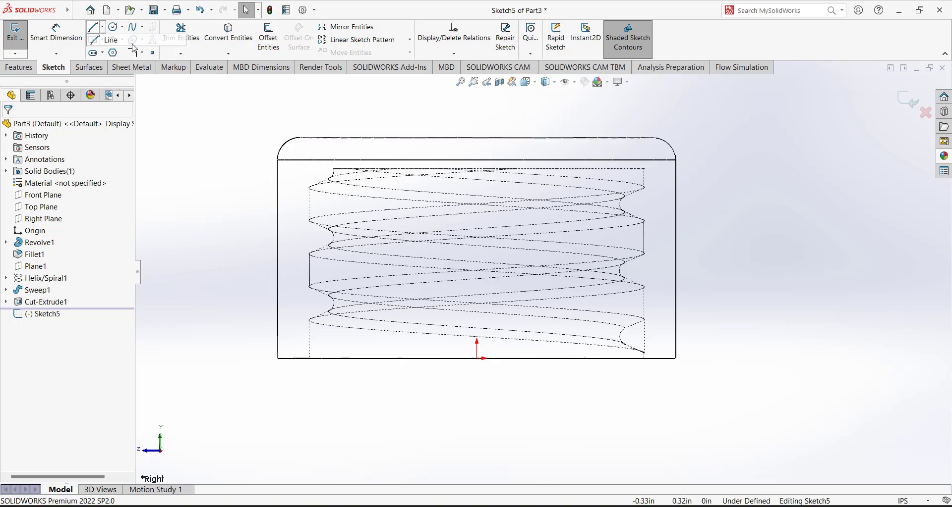
{"action": "left_click", "coordinate": [476, 159]}
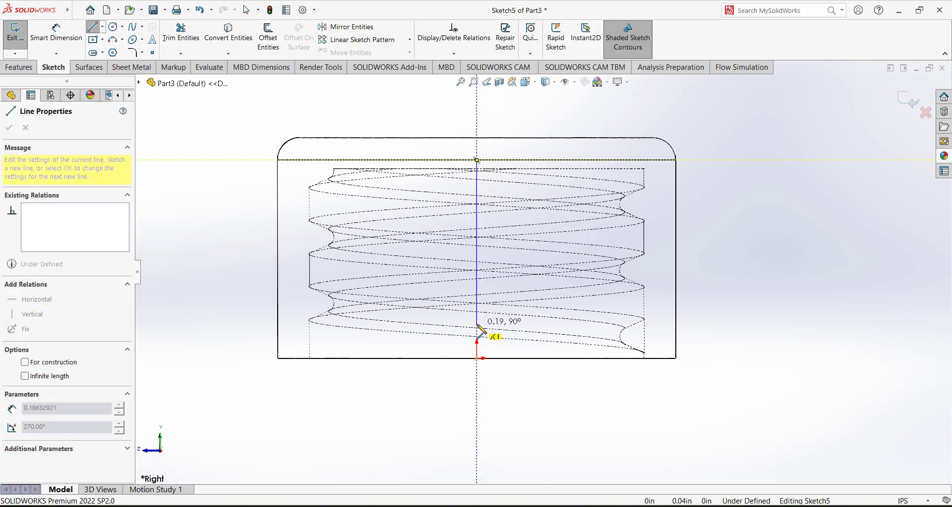
{"action": "scroll", "coordinate": [510, 337], "scroll_direction": "up", "scroll_amount": 5}
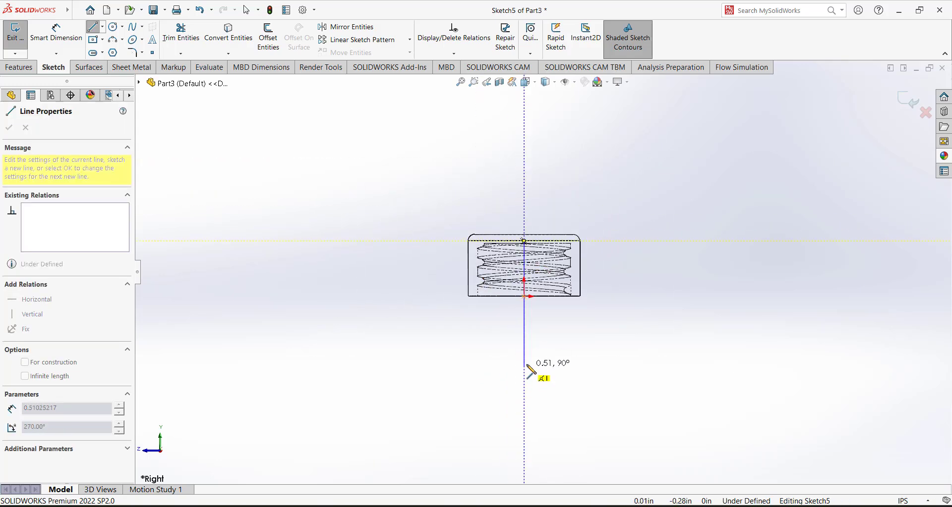
{"action": "left_click", "coordinate": [523, 368]}
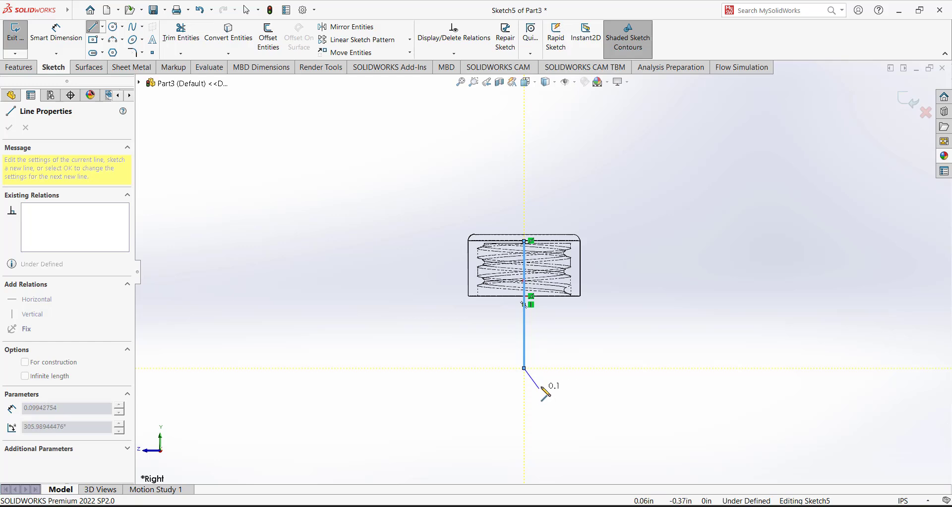
- Continue the line chain with a V-shaped bend and a vertical segment collinear with the first line, and restore the shaded display
{"action": "left_click", "coordinate": [547, 385]}
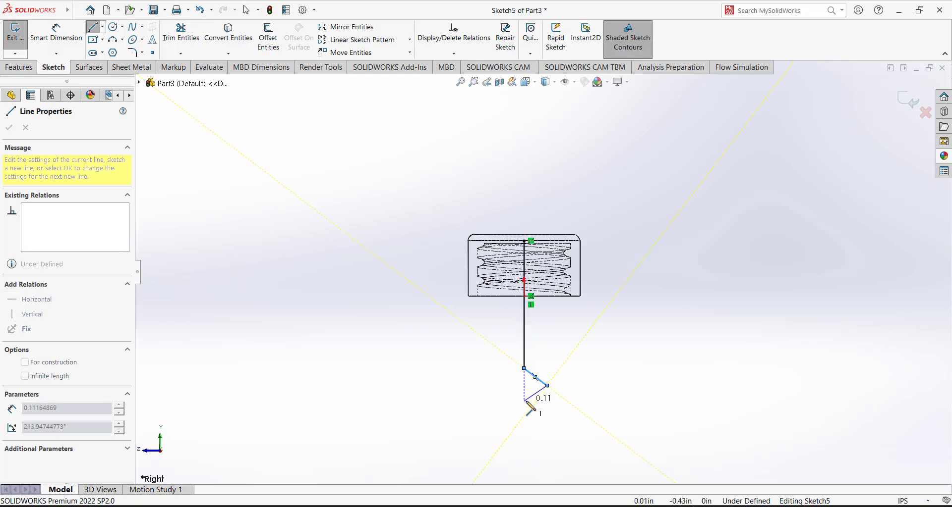
{"action": "left_click", "coordinate": [524, 401]}
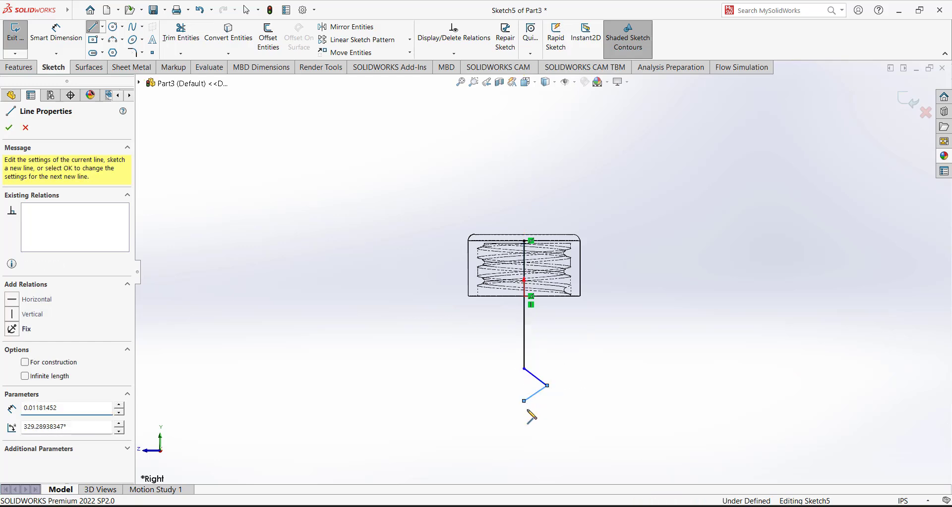
{"action": "left_click", "coordinate": [524, 462]}
{"action": "right_click", "coordinate": [611, 340]}
{"action": "left_click", "coordinate": [629, 347]}
{"action": "middle_click_drag", "start_coordinate": [524, 456], "coordinate": [536, 365], "text": "ctrl"}
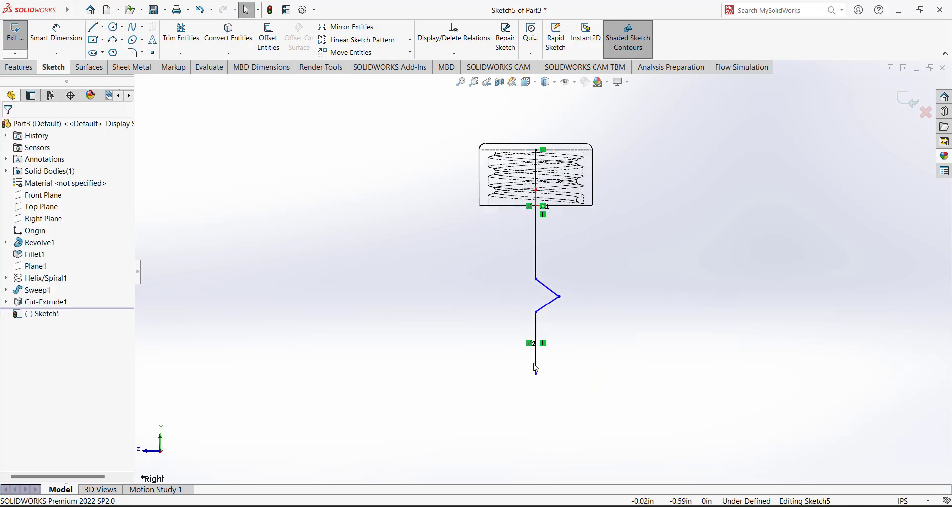
{"action": "left_click", "coordinate": [556, 83]}
{"action": "left_click", "coordinate": [547, 104]}
{"action": "scroll", "coordinate": [579, 322], "scroll_direction": "down", "scroll_amount": 2}
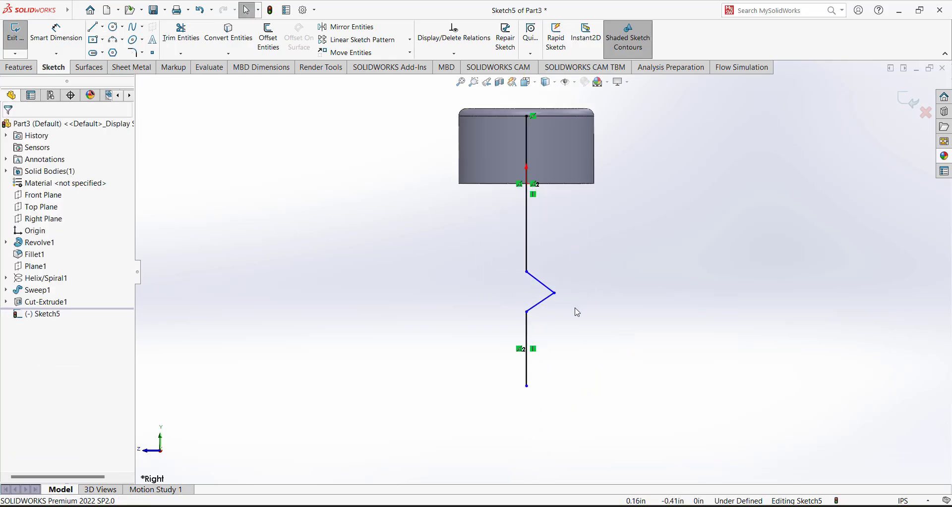
{"action": "scroll", "coordinate": [580, 323], "scroll_direction": "up", "scroll_amount": 1}
- Dimension the stick's overall height from its upper endpoint inside the cap to its lower endpoint as 5 in
{"action": "left_click", "coordinate": [56, 32]}
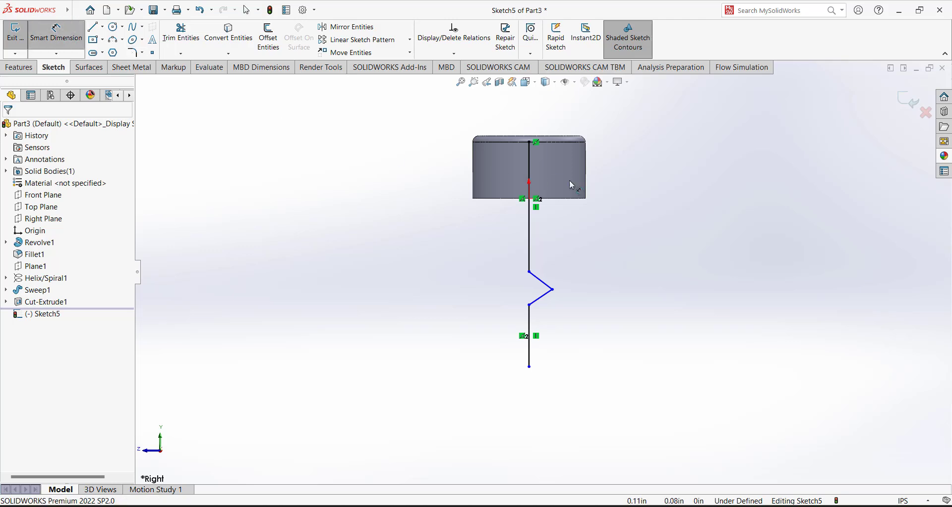
{"action": "left_click", "coordinate": [530, 144]}
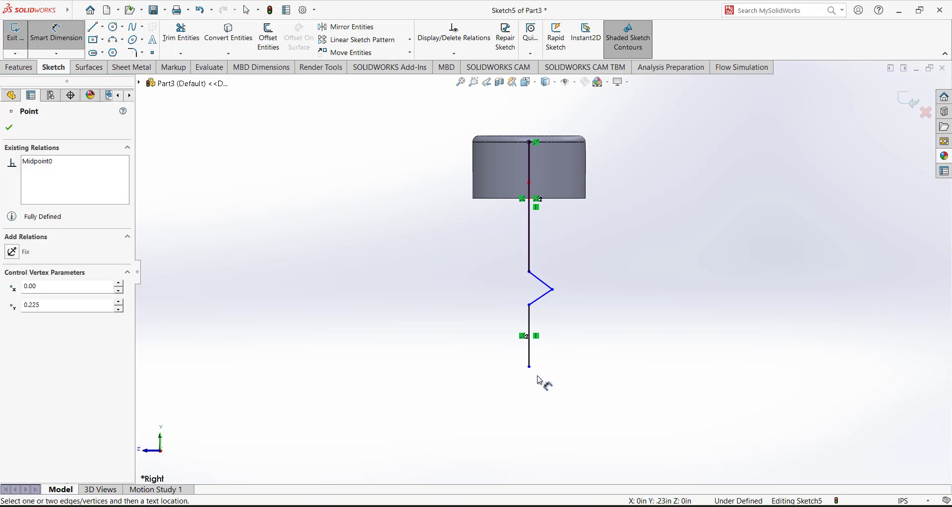
{"action": "left_click", "coordinate": [529, 368]}
{"action": "left_click", "coordinate": [674, 256]}
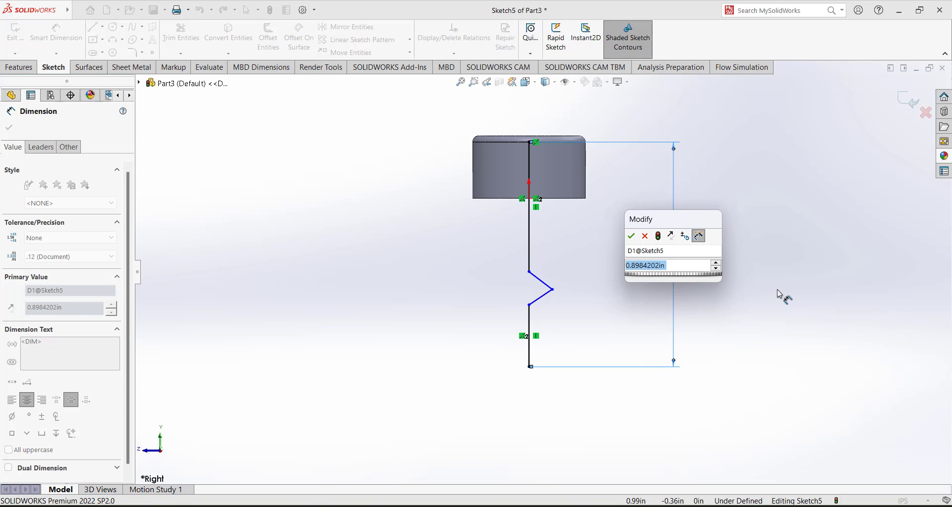
{"action": "type", "text": "5"}
{"action": "key", "text": "Return"}
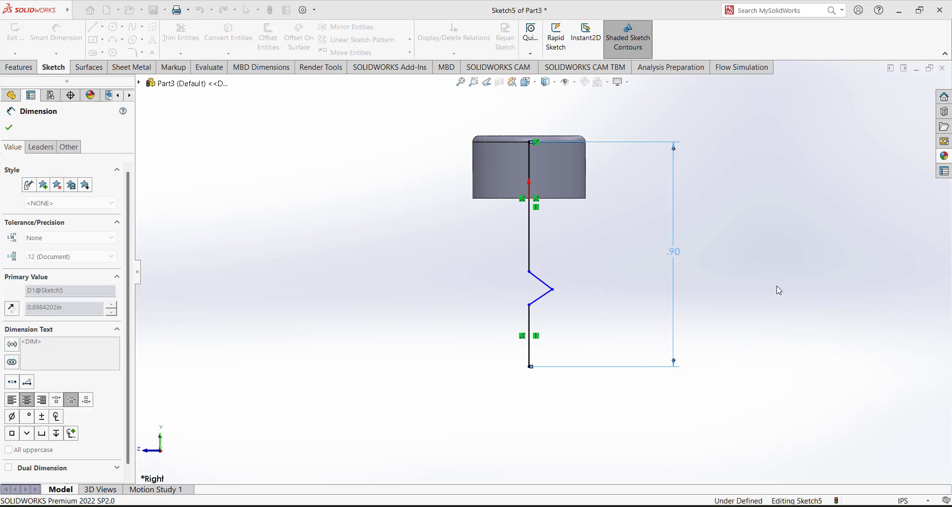
{"action": "scroll", "coordinate": [685, 322], "scroll_direction": "up", "scroll_amount": 1}
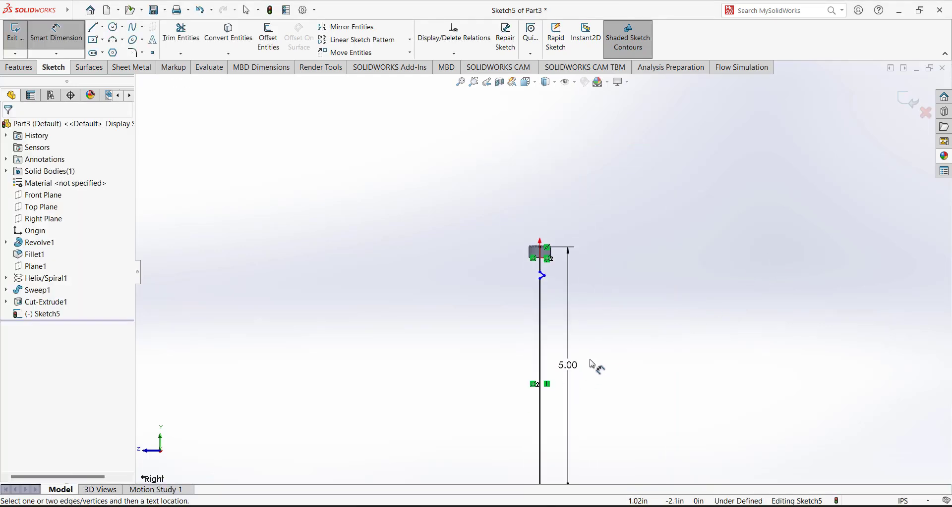
{"action": "scroll", "coordinate": [543, 317], "scroll_direction": "up", "scroll_amount": 2}
{"action": "scroll", "coordinate": [543, 317], "scroll_direction": "up", "scroll_amount": 2}
{"action": "scroll", "coordinate": [540, 372], "scroll_direction": "down", "scroll_amount": 3}
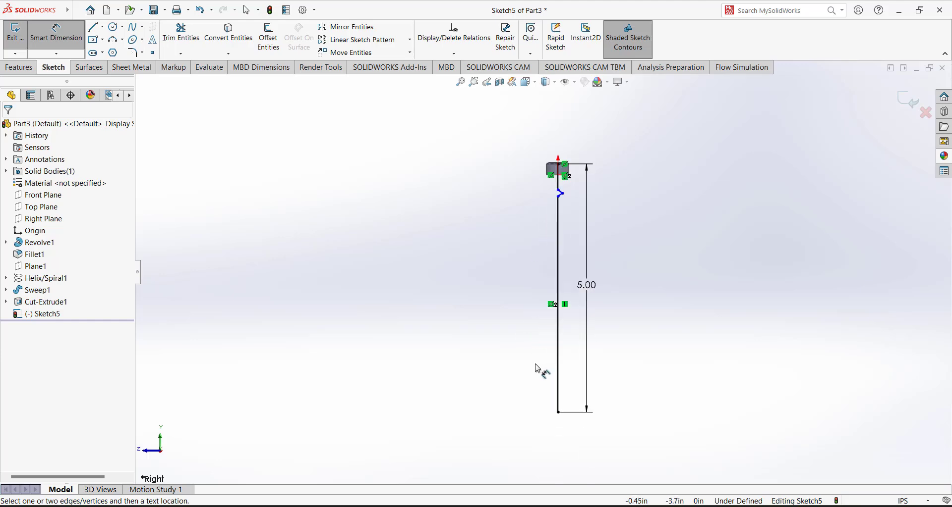
- Check in the Paint reference drawing where the 5.000 dimension starts, marking the stick's upper end in the section view
{"action": "key", "text": "alt+Tab"}
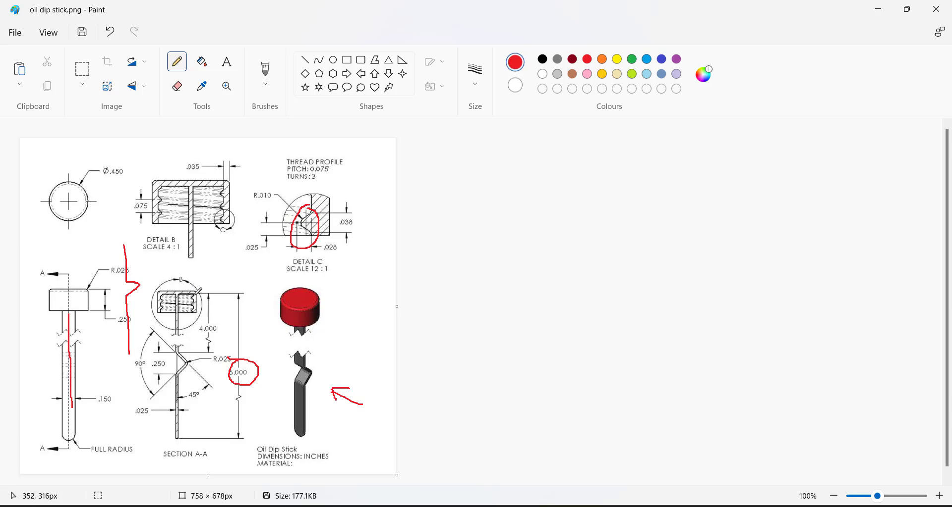
{"action": "mouse_move", "coordinate": [188, 296]}
{"action": "left_mouse_down"}
{"action": "mouse_move", "coordinate": [216, 296]}
{"action": "mouse_move", "coordinate": [192, 295]}
{"action": "left_mouse_up"}
{"action": "left_click", "coordinate": [878, 9]}
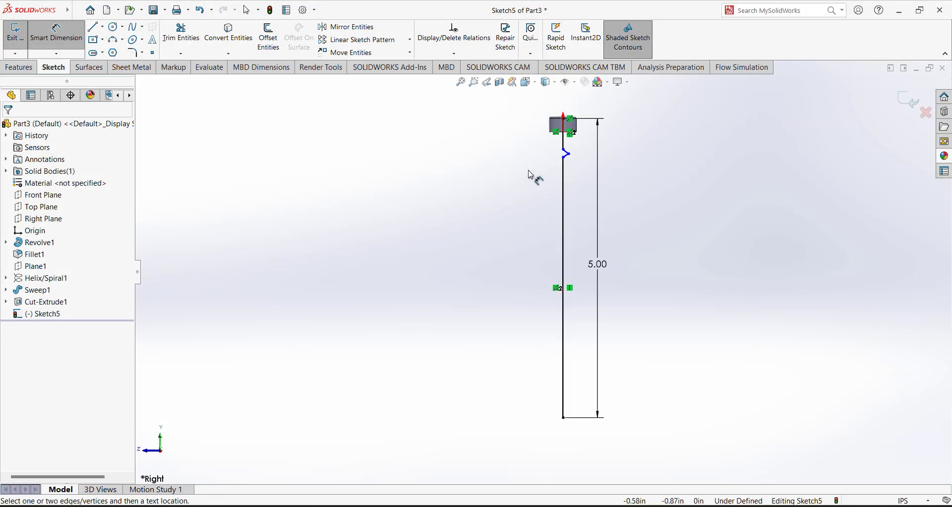
- Move the V-bend down the stick, placing its lower end at about Y -2.31 in and its tip about 0.21 in sideways
{"action": "scroll", "coordinate": [530, 174], "scroll_direction": "down", "scroll_amount": 8}
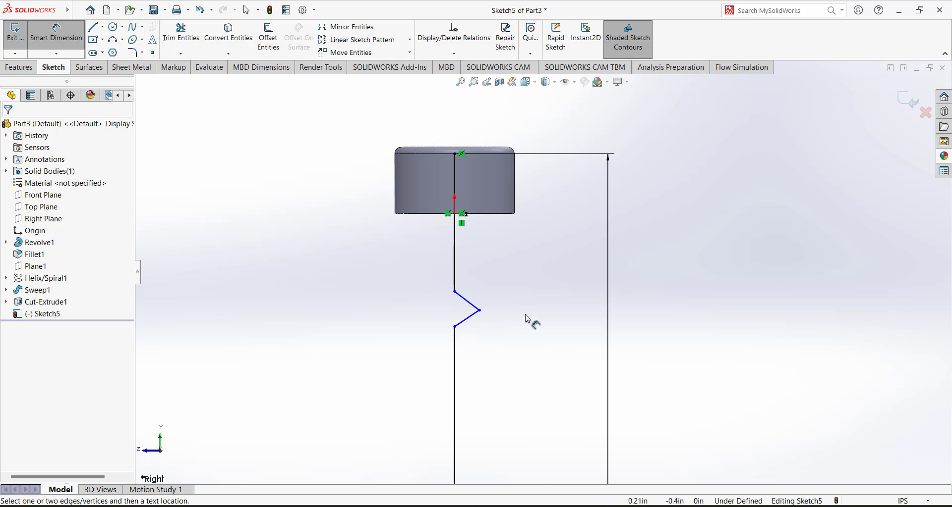
{"action": "scroll", "coordinate": [531, 317], "scroll_direction": "up", "scroll_amount": 5}
{"action": "scroll", "coordinate": [545, 327], "scroll_direction": "down", "scroll_amount": 3}
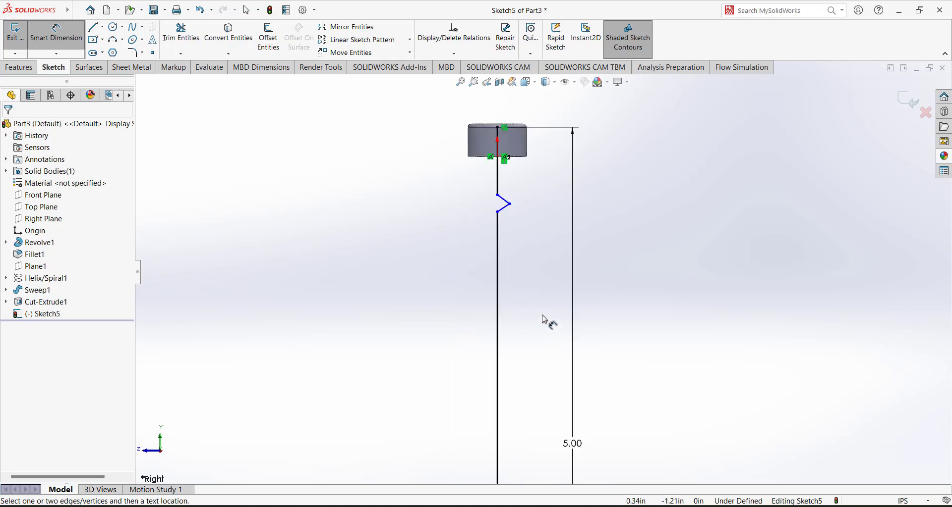
{"action": "key", "text": "Escape"}
{"action": "left_click_drag", "start_coordinate": [497, 212], "coordinate": [497, 457]}
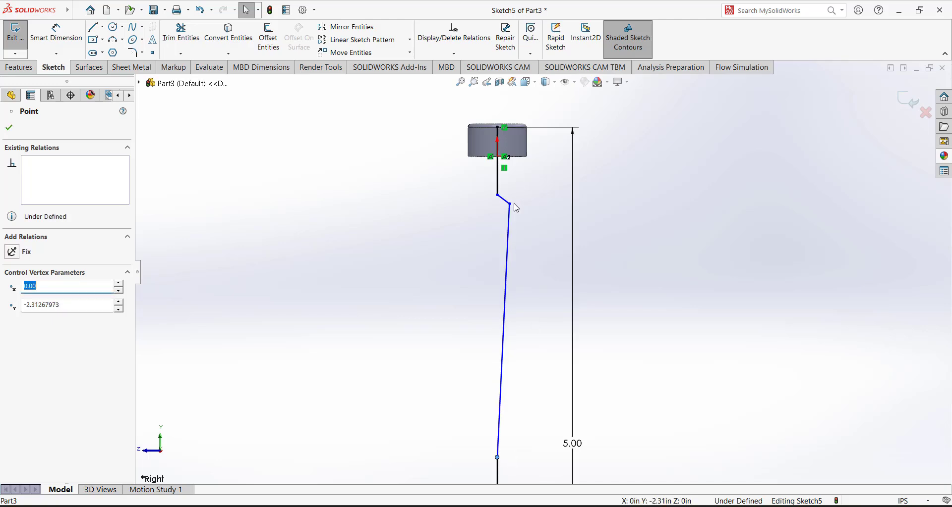
{"action": "left_click_drag", "start_coordinate": [511, 204], "coordinate": [526, 422]}
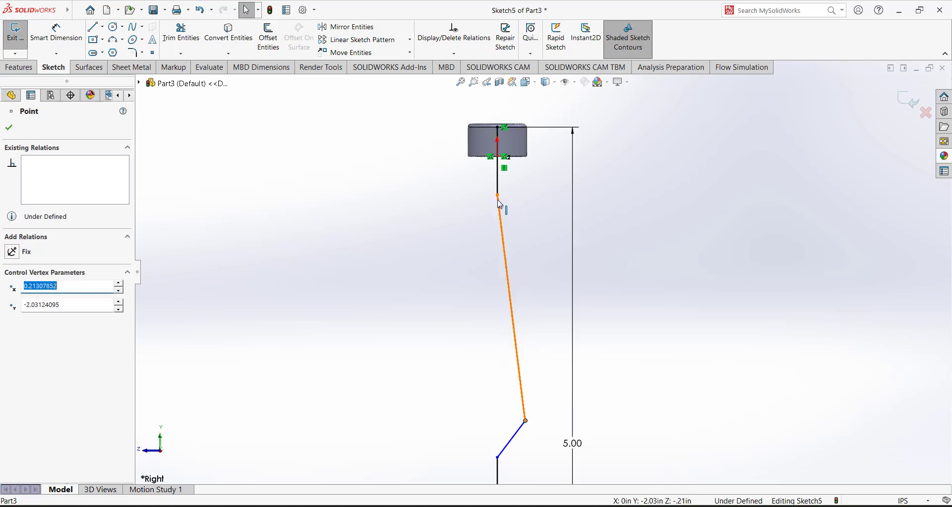
{"action": "left_click_drag", "start_coordinate": [497, 195], "coordinate": [497, 402]}
{"action": "left_click", "coordinate": [414, 330]}
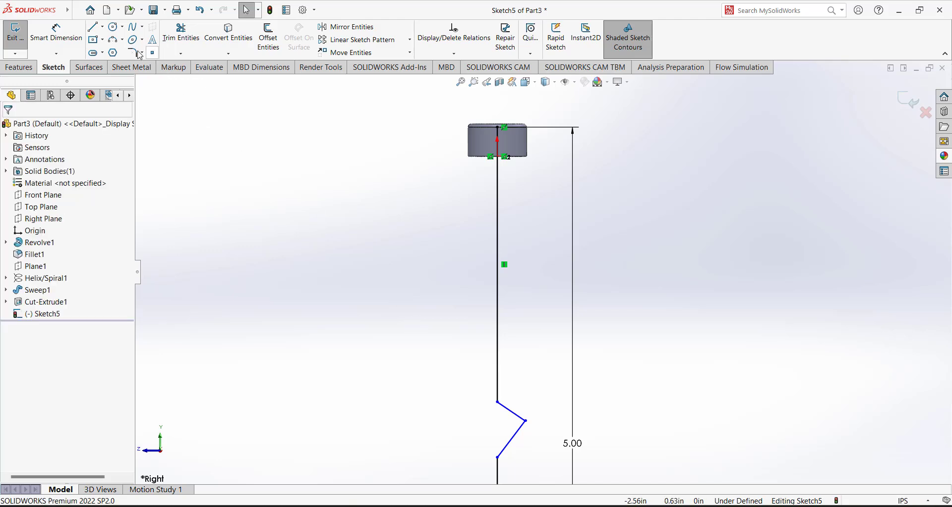
- Dimension the vertical stick segment above the bend as 4 in
{"action": "left_click", "coordinate": [56, 34]}
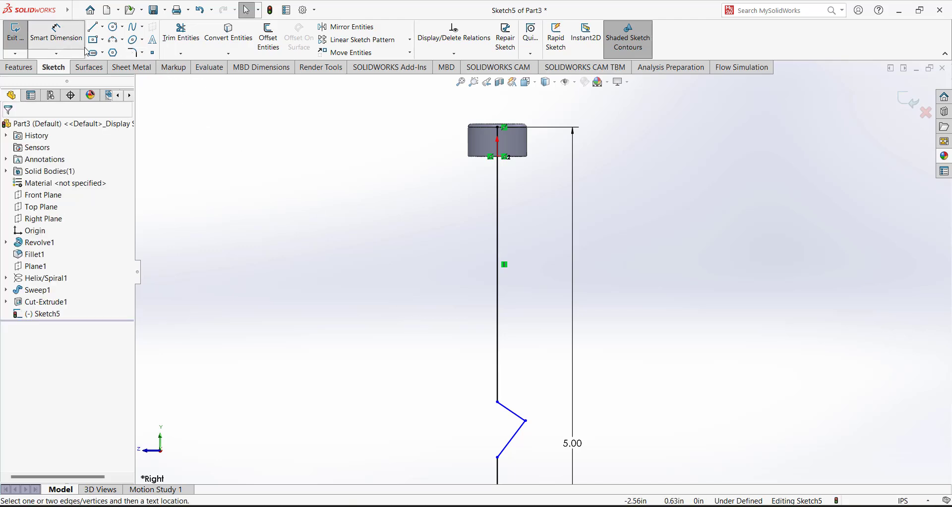
{"action": "left_click", "coordinate": [497, 251]}
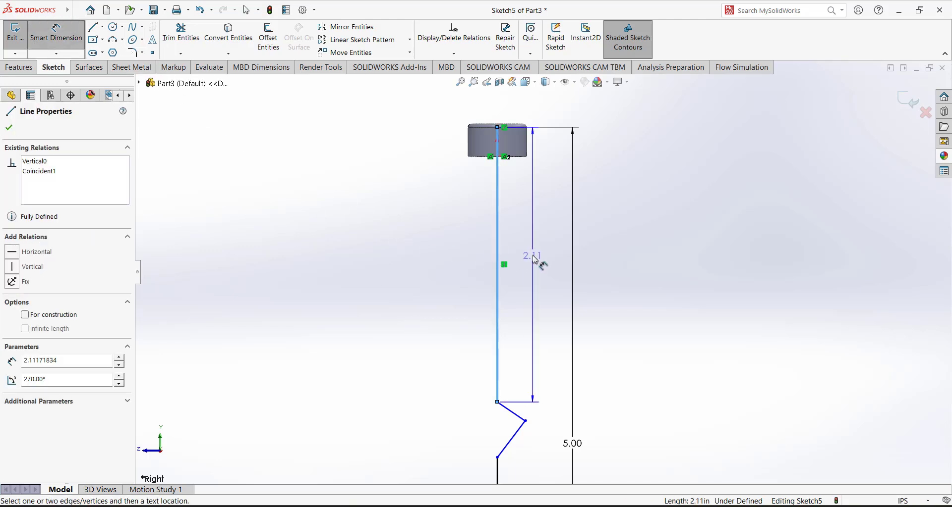
{"action": "left_click", "coordinate": [535, 258]}
{"action": "type", "text": "4"}
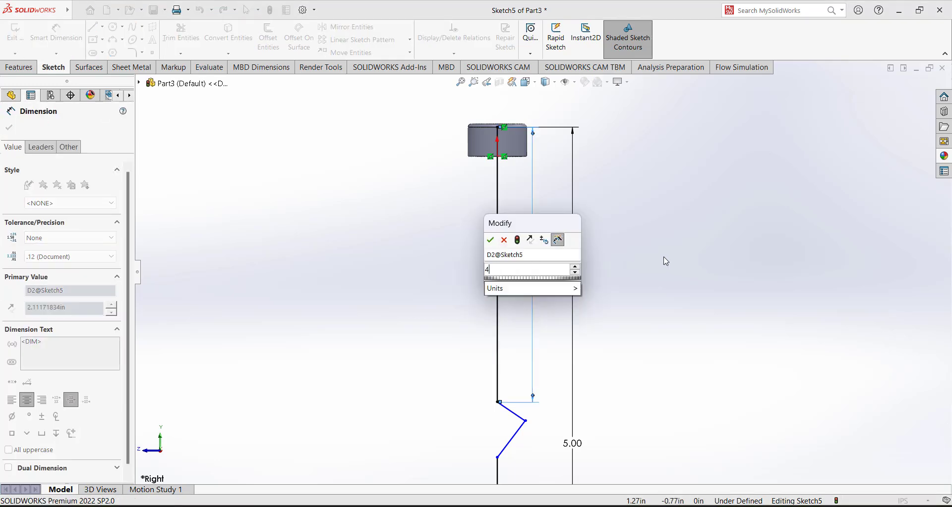
{"action": "key", "text": "Return"}
- Move the bend's lower endpoint below its upper endpoint so the bend forms a sideways V again
{"action": "scroll", "coordinate": [681, 229], "scroll_direction": "up", "scroll_amount": 3}
{"action": "scroll", "coordinate": [534, 367], "scroll_direction": "down", "scroll_amount": 3}
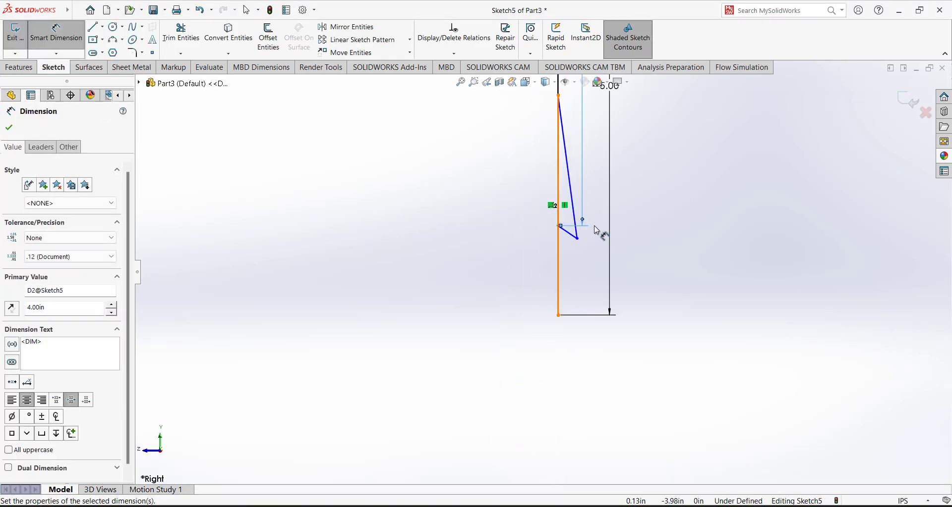
{"action": "scroll", "coordinate": [598, 290], "scroll_direction": "down", "scroll_amount": 1}
{"action": "scroll", "coordinate": [583, 249], "scroll_direction": "up", "scroll_amount": 1}
{"action": "key", "text": "Escape"}
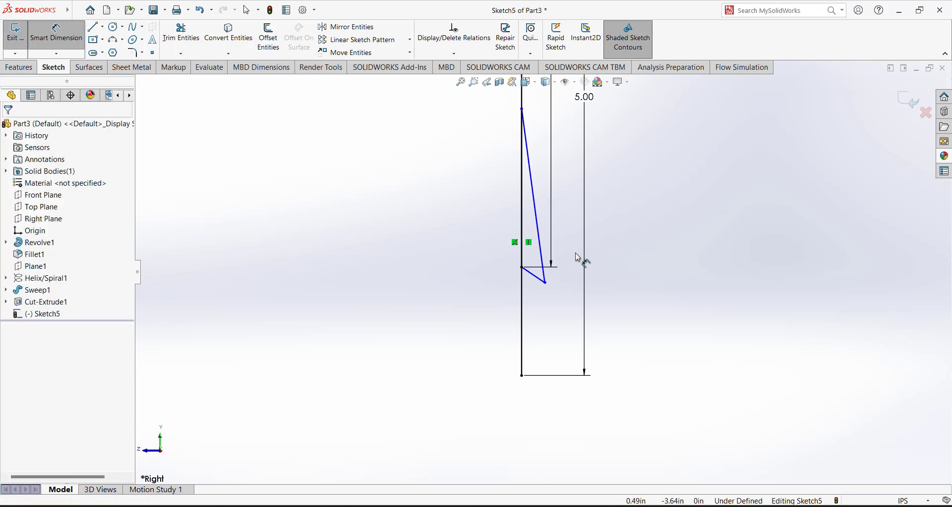
{"action": "left_click_drag", "start_coordinate": [522, 114], "coordinate": [487, 289]}
{"action": "left_click", "coordinate": [447, 296]}
{"action": "scroll", "coordinate": [563, 218], "scroll_direction": "up", "scroll_amount": 3}
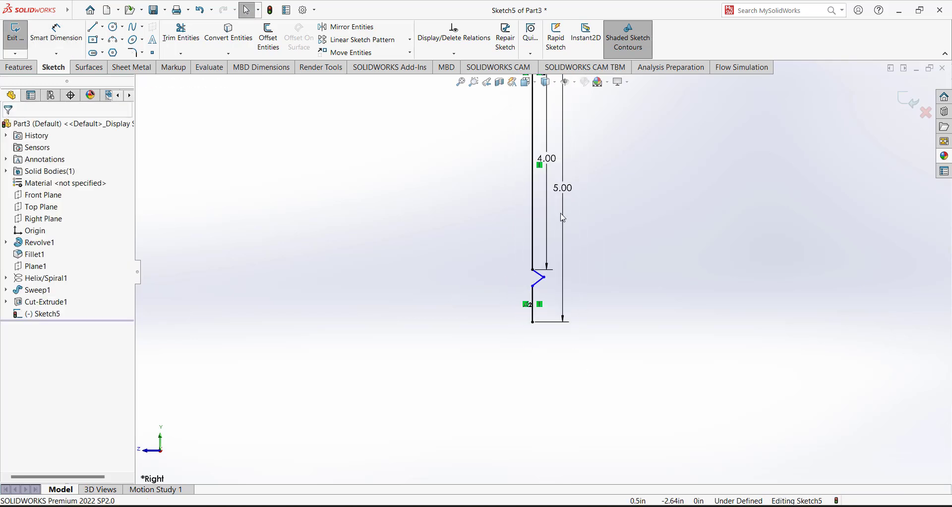
- Reposition the 5 in and 4 in dimensions farther from the stick, keeping the 4 in dimension on the inside
{"action": "scroll", "coordinate": [561, 228], "scroll_direction": "down", "scroll_amount": 2}
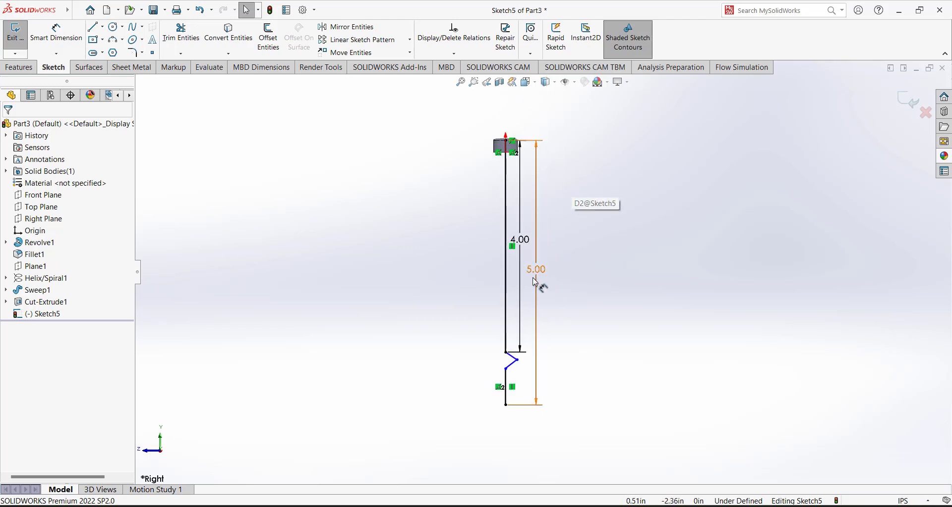
{"action": "left_click_drag", "start_coordinate": [532, 277], "coordinate": [671, 282]}
{"action": "left_click_drag", "start_coordinate": [526, 243], "coordinate": [582, 245]}
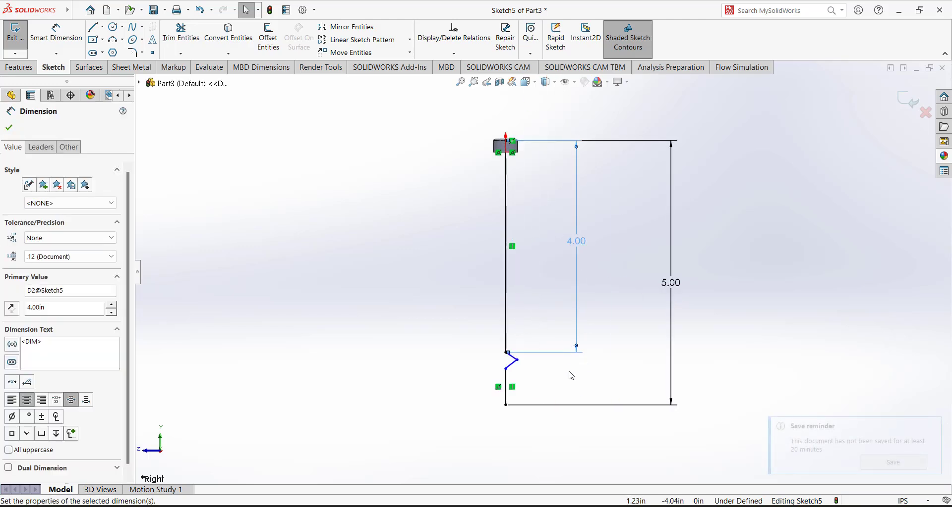
{"action": "left_click", "coordinate": [567, 375]}
- Dimension the angle between the two sloped lines of the V-bend as 90°
{"action": "scroll", "coordinate": [540, 366], "scroll_direction": "down", "scroll_amount": 4}
{"action": "left_click", "coordinate": [56, 33]}
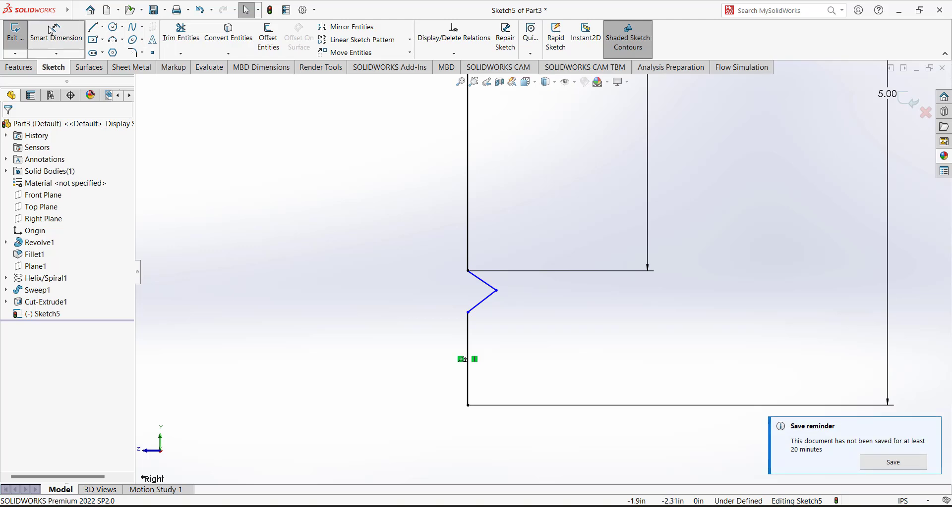
{"action": "left_click", "coordinate": [480, 280]}
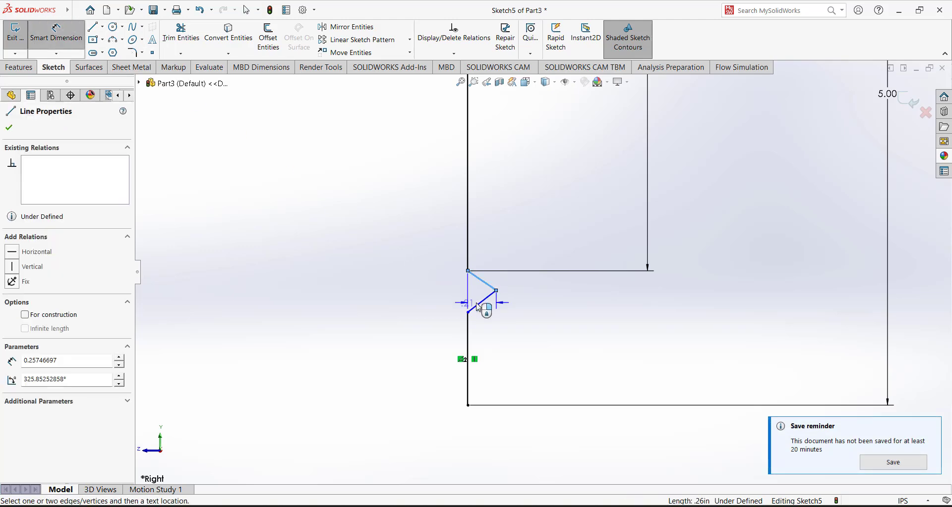
{"action": "left_click", "coordinate": [477, 306]}
{"action": "left_click", "coordinate": [434, 295]}
{"action": "type", "text": "90"}
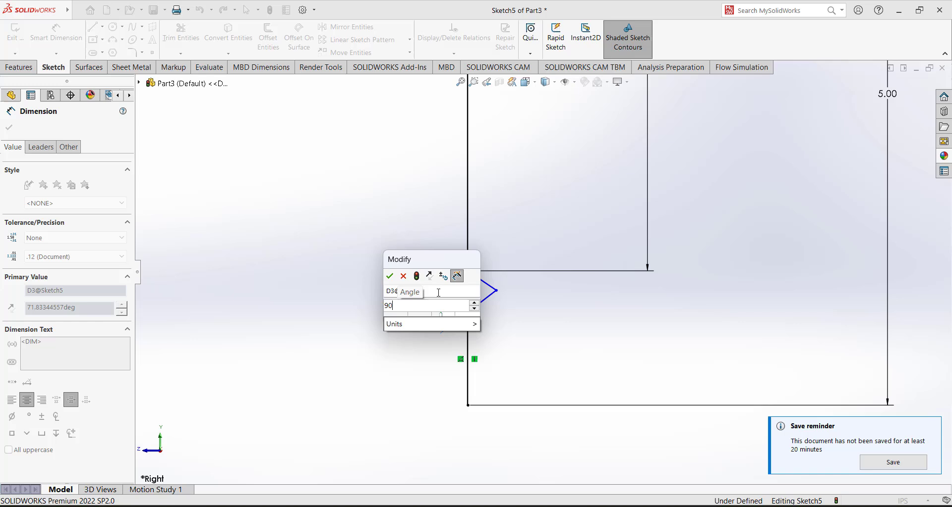
{"action": "key", "text": "Return"}
- Dimension the angle between the bend's upper sloped line and the lower vertical segment as 45°
{"action": "left_click", "coordinate": [485, 283]}
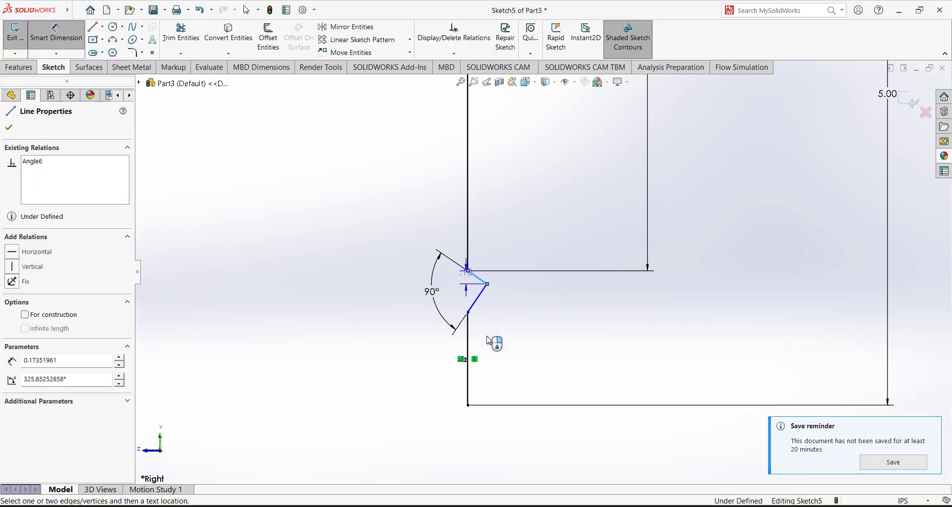
{"action": "left_click", "coordinate": [468, 347]}
{"action": "left_click", "coordinate": [488, 338]}
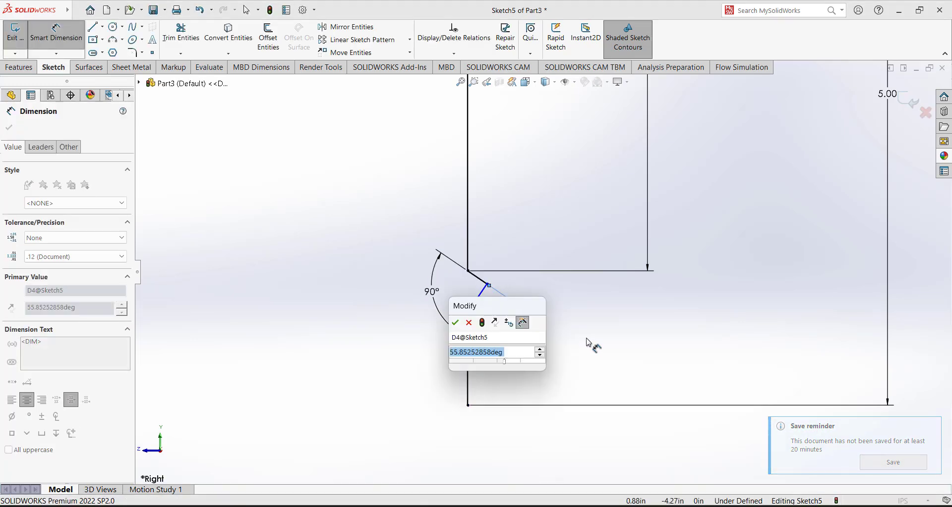
{"action": "type", "text": "45"}
{"action": "key", "text": "Return"}
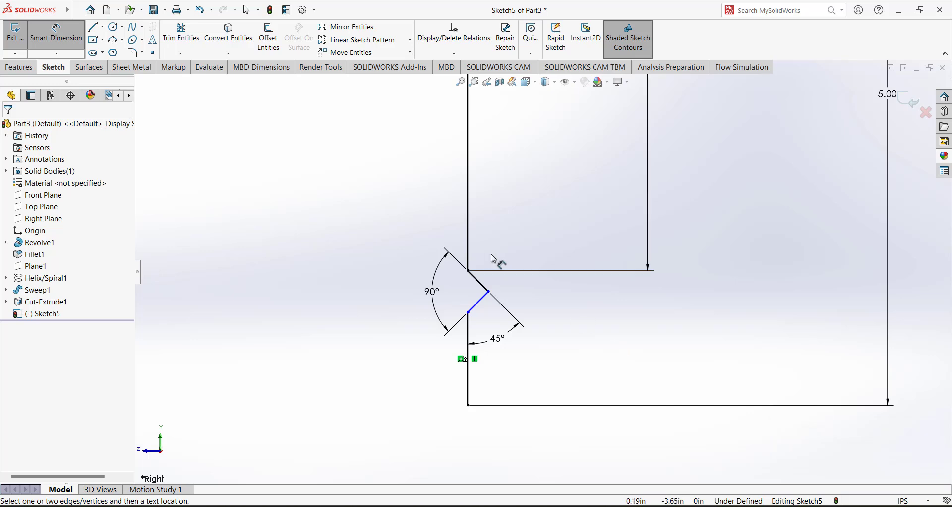
- Dimension the vertical distance between the bend's upper and lower endpoints on the stick as 0.25 in
{"action": "left_click", "coordinate": [468, 312]}
{"action": "left_click", "coordinate": [477, 303]}
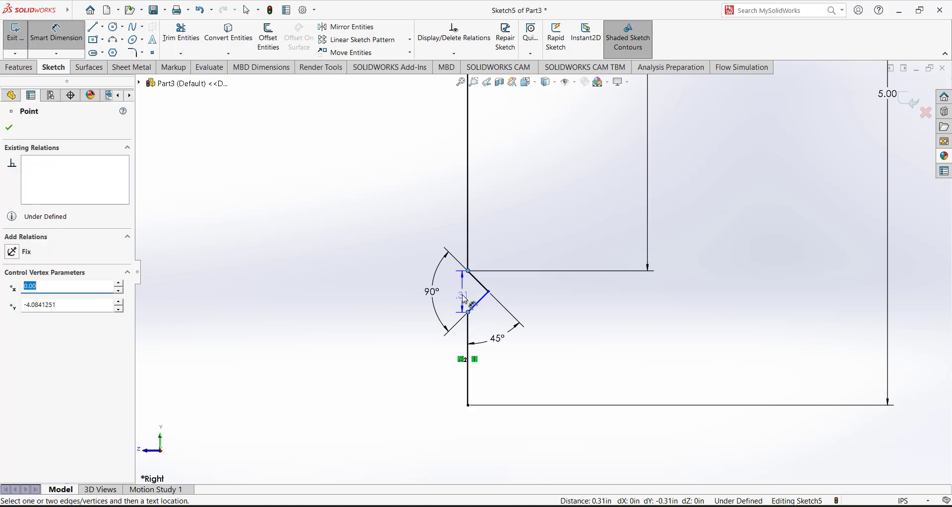
{"action": "left_click", "coordinate": [626, 317]}
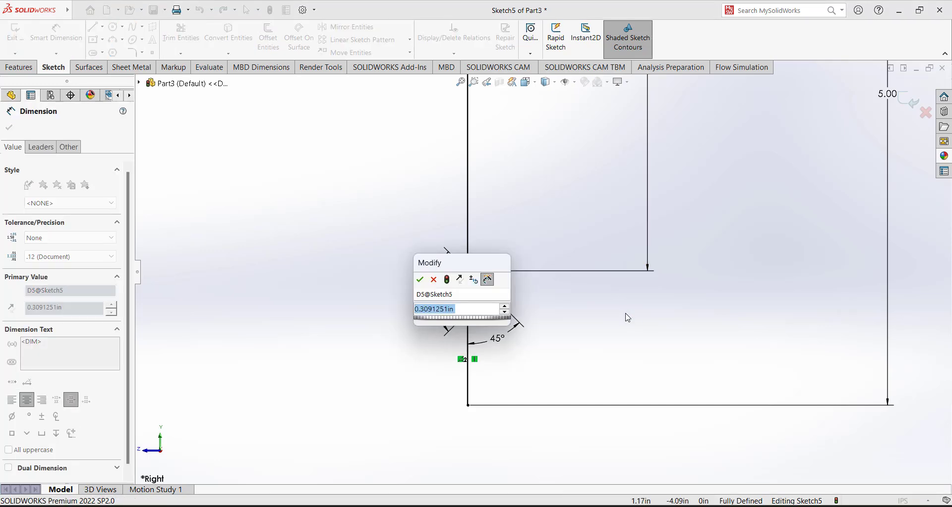
{"action": "type", "text": ".25"}
{"action": "key", "text": "Return"}
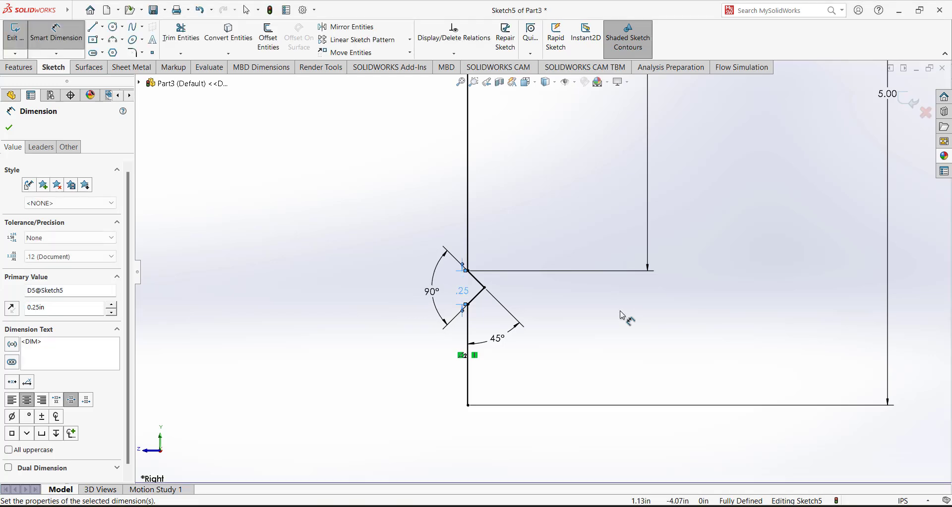
{"action": "key", "text": "Escape"}
{"action": "scroll", "coordinate": [615, 331], "scroll_direction": "up", "scroll_amount": 3}
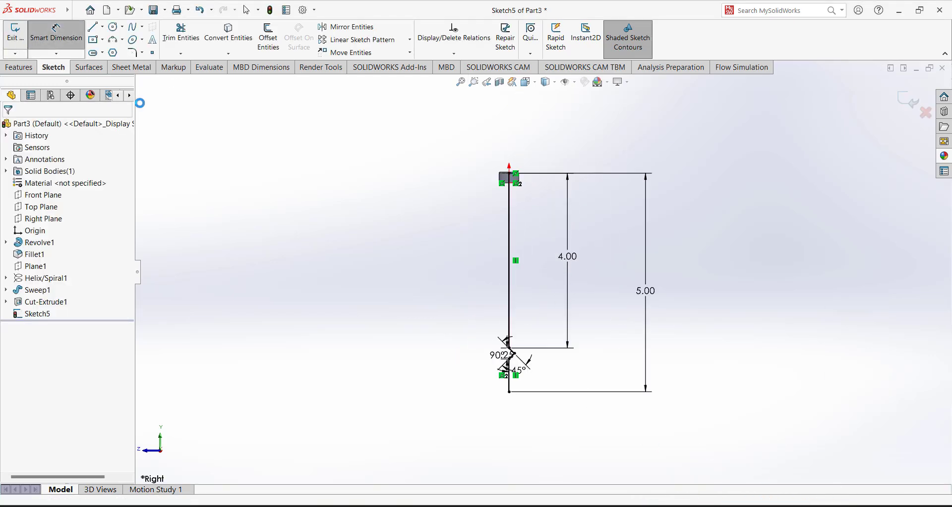
- Start an Extruded Boss/Base from the stick sketch and set its end condition to Blind
{"action": "left_click", "coordinate": [24, 68]}
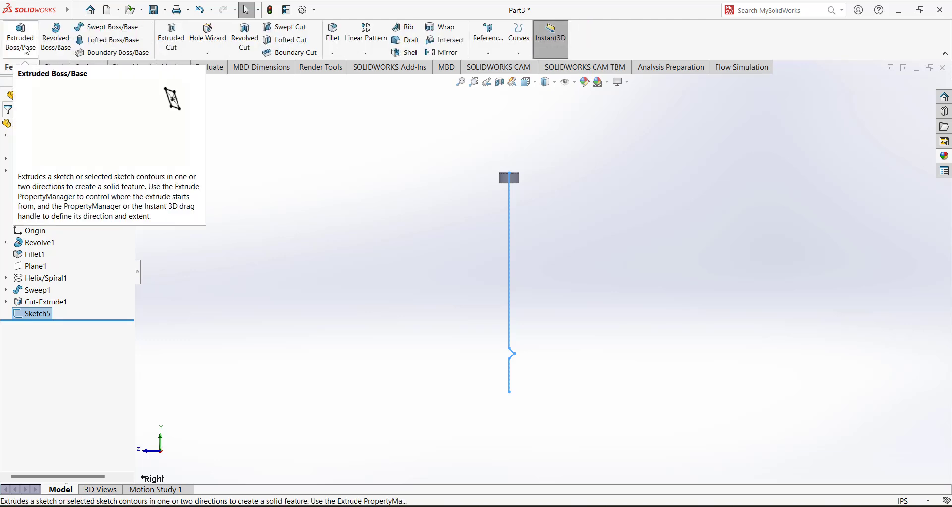
{"action": "left_click", "coordinate": [27, 51]}
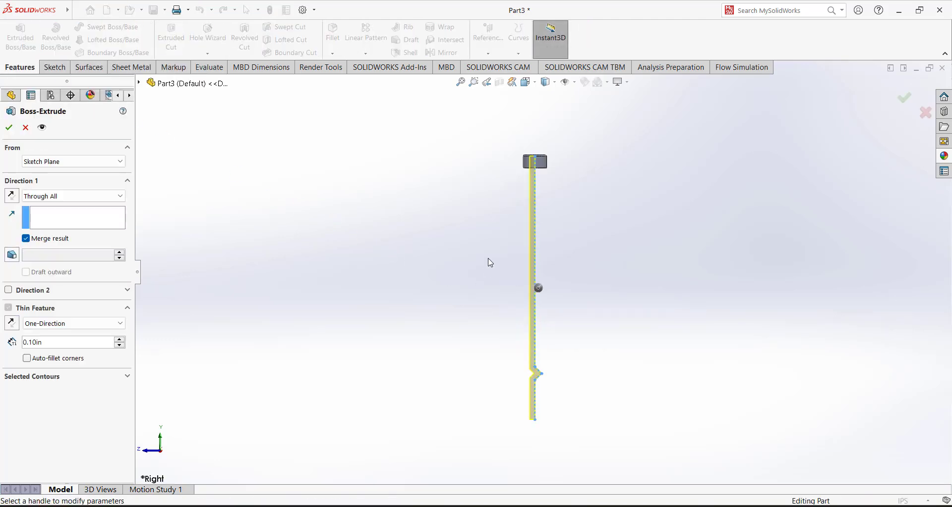
{"action": "middle_click_drag", "start_coordinate": [490, 262], "coordinate": [574, 299]}
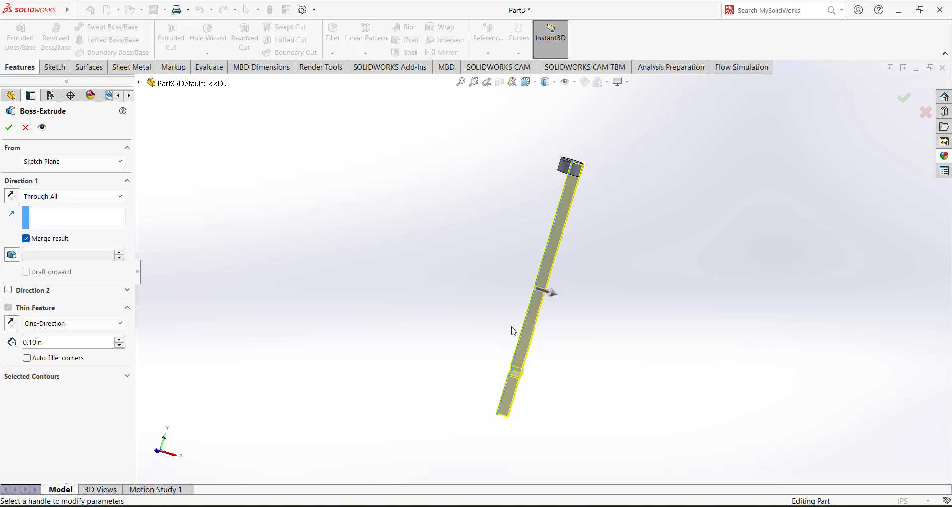
{"action": "scroll", "coordinate": [513, 332], "scroll_direction": "down", "scroll_amount": 2}
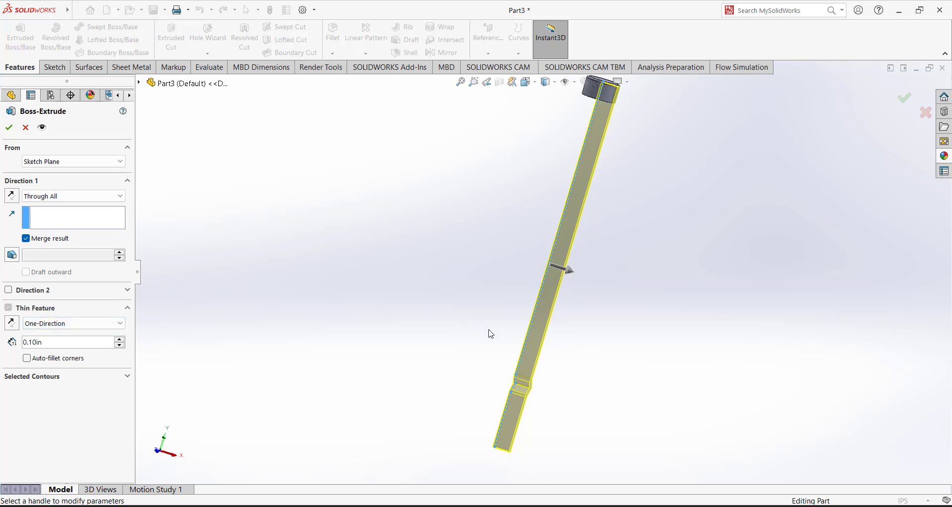
{"action": "left_click", "coordinate": [73, 196]}
{"action": "left_click", "coordinate": [34, 203]}
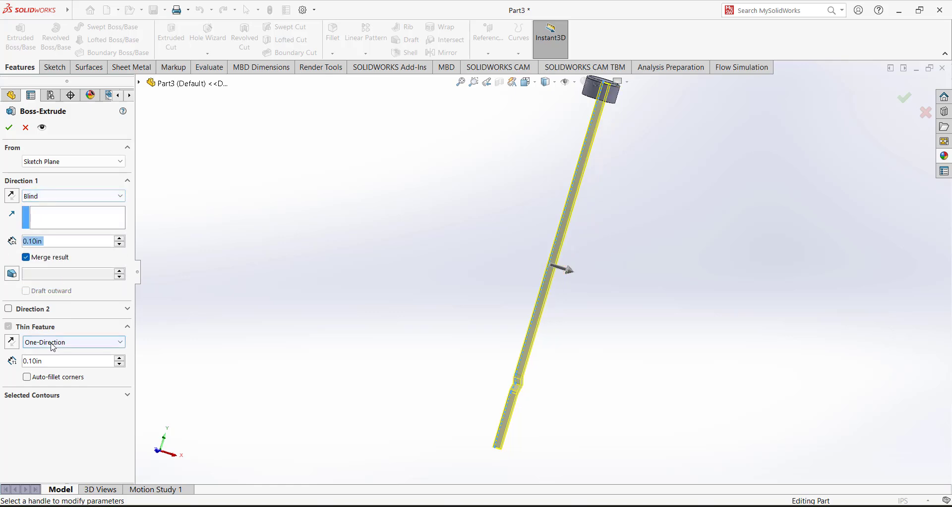
- Set the thin feature's thickness to 0.025 in and inspect the extrusion preview at the cap
{"action": "left_click", "coordinate": [55, 364]}
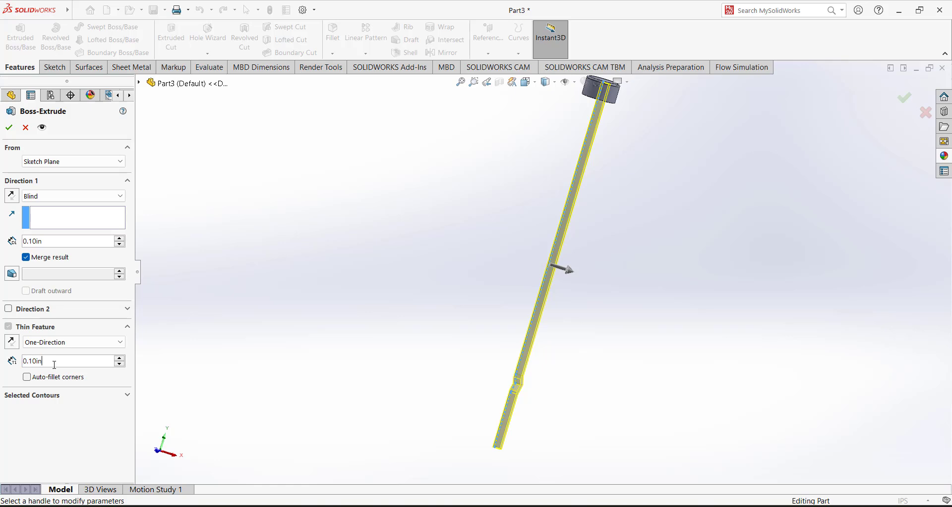
{"action": "double_click", "coordinate": [55, 364]}
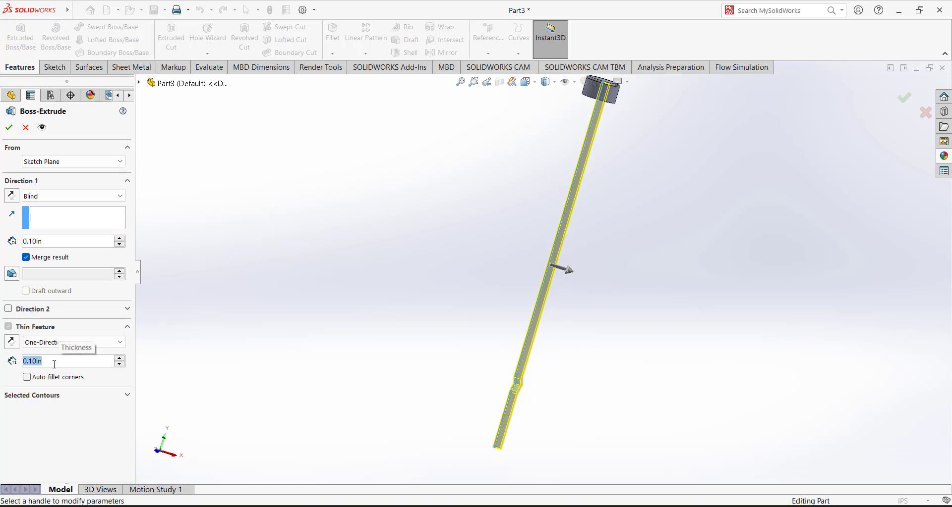
{"action": "type", "text": "0.025"}
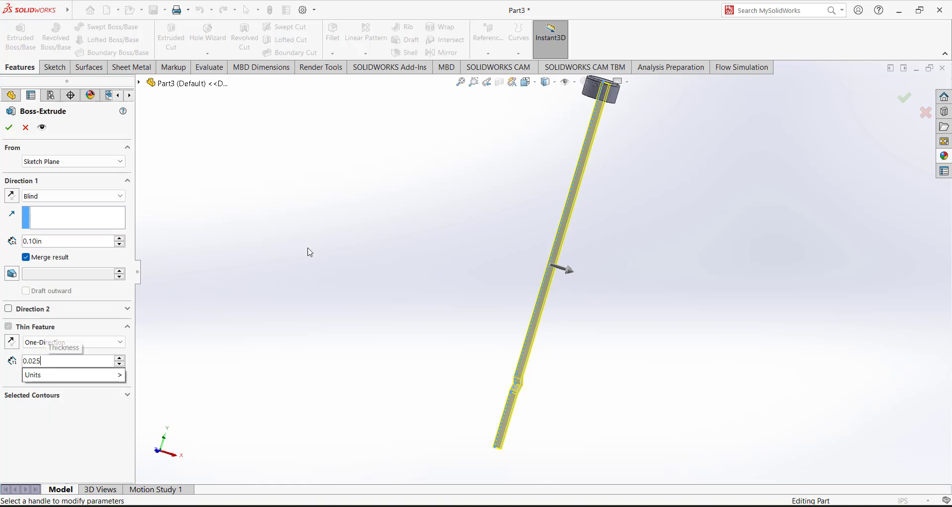
{"action": "key", "text": "Return"}
{"action": "scroll", "coordinate": [616, 206], "scroll_direction": "down", "scroll_amount": 5}
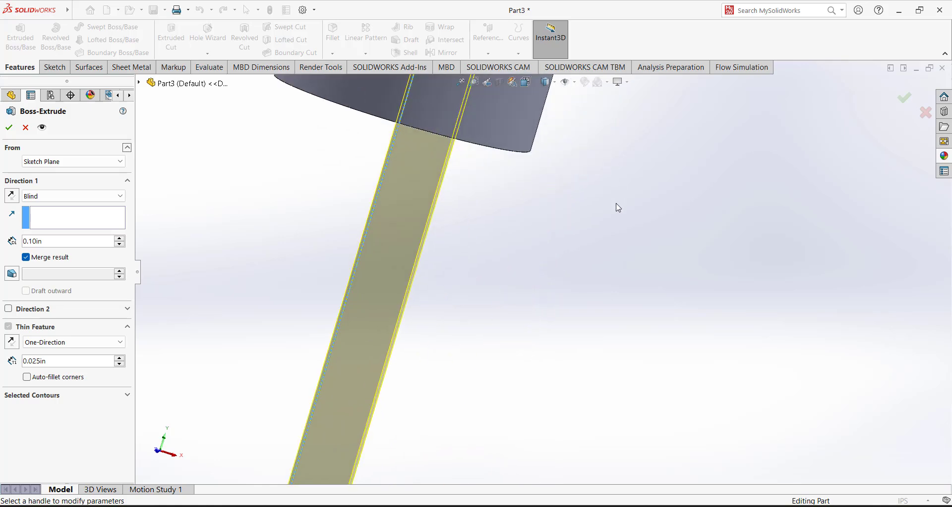
{"action": "scroll", "coordinate": [518, 336], "scroll_direction": "up", "scroll_amount": 3}
{"action": "middle_click_drag", "start_coordinate": [518, 335], "coordinate": [397, 329]}
{"action": "scroll", "coordinate": [452, 240], "scroll_direction": "down", "scroll_amount": 5}
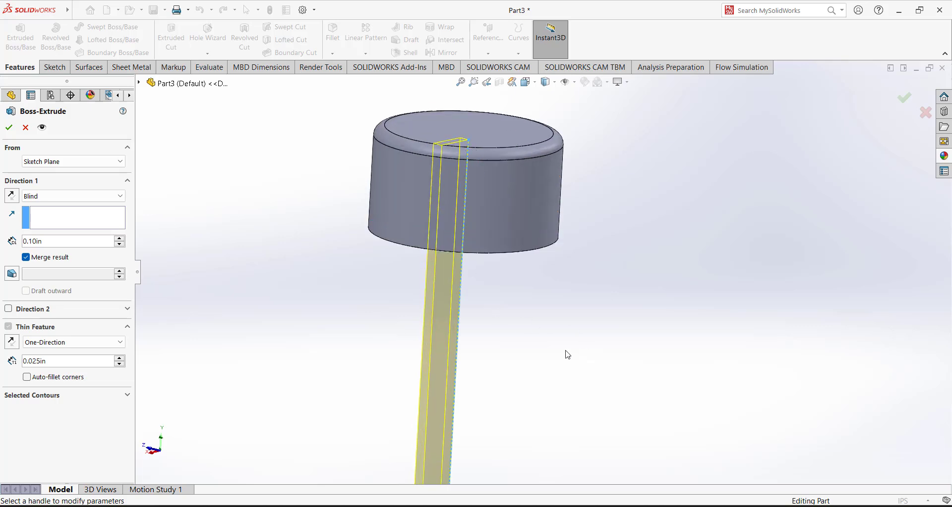
- Switch to the reference drawing in Paint and sketch the bent stick's two parallel outlines with a centerline between them
{"action": "key", "text": "alt+Tab"}
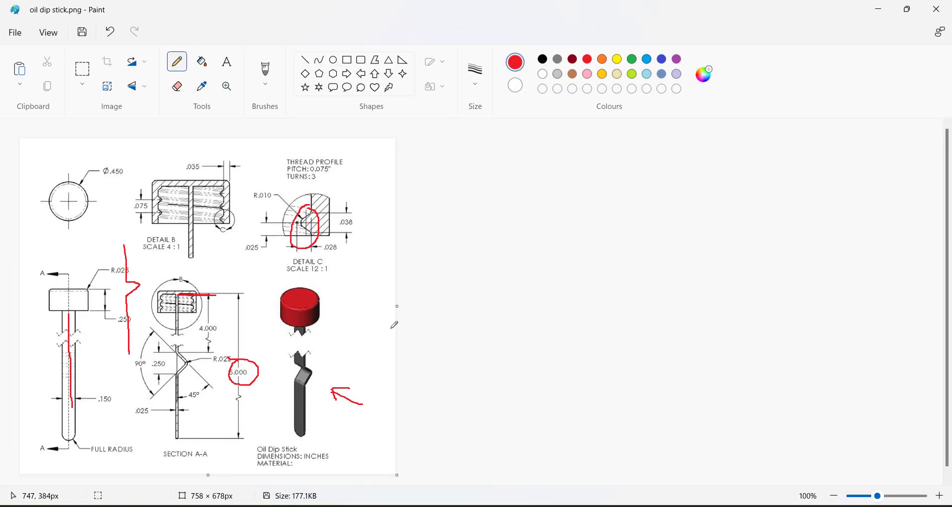
{"action": "left_click_drag", "start_coordinate": [349, 252], "coordinate": [349, 301]}
{"action": "mouse_move", "coordinate": [358, 251]}
{"action": "left_mouse_down"}
{"action": "mouse_move", "coordinate": [359, 296]}
{"action": "mouse_move", "coordinate": [385, 316]}
{"action": "mouse_move", "coordinate": [332, 351]}
{"action": "left_mouse_up"}
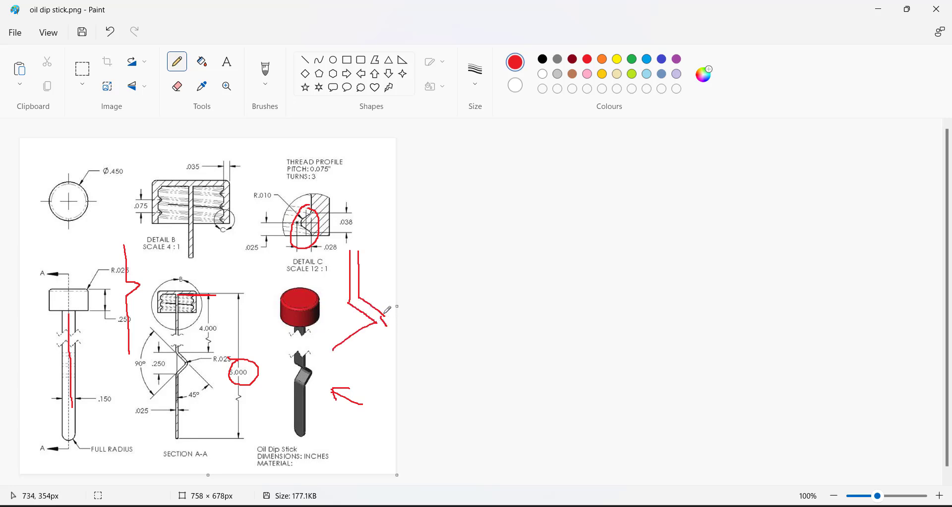
{"action": "mouse_move", "coordinate": [364, 344]}
{"action": "left_mouse_down"}
{"action": "mouse_move", "coordinate": [344, 362]}
{"action": "mouse_move", "coordinate": [348, 435]}
{"action": "left_mouse_up"}
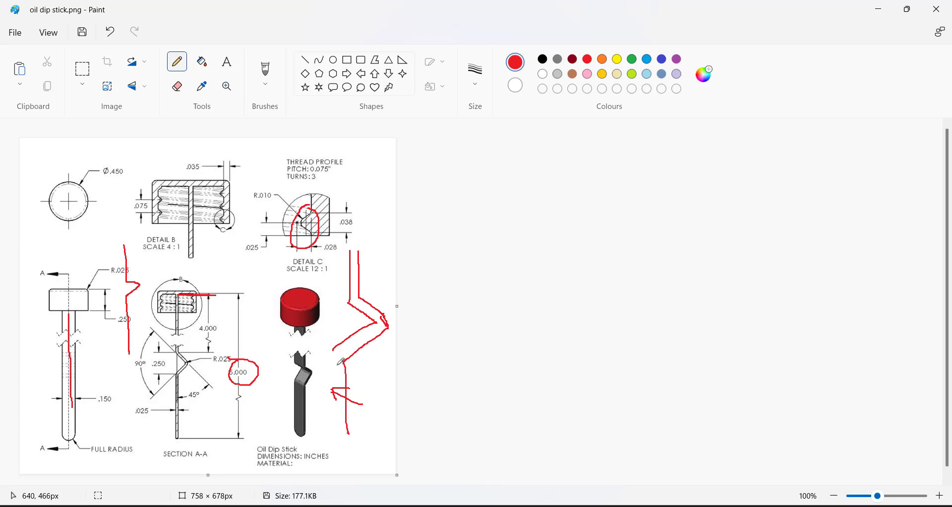
{"action": "left_click_drag", "start_coordinate": [332, 351], "coordinate": [332, 439]}
{"action": "mouse_move", "coordinate": [354, 251]}
{"action": "left_mouse_down"}
{"action": "mouse_move", "coordinate": [353, 295]}
{"action": "mouse_move", "coordinate": [380, 319]}
{"action": "mouse_move", "coordinate": [347, 354]}
{"action": "left_mouse_up"}
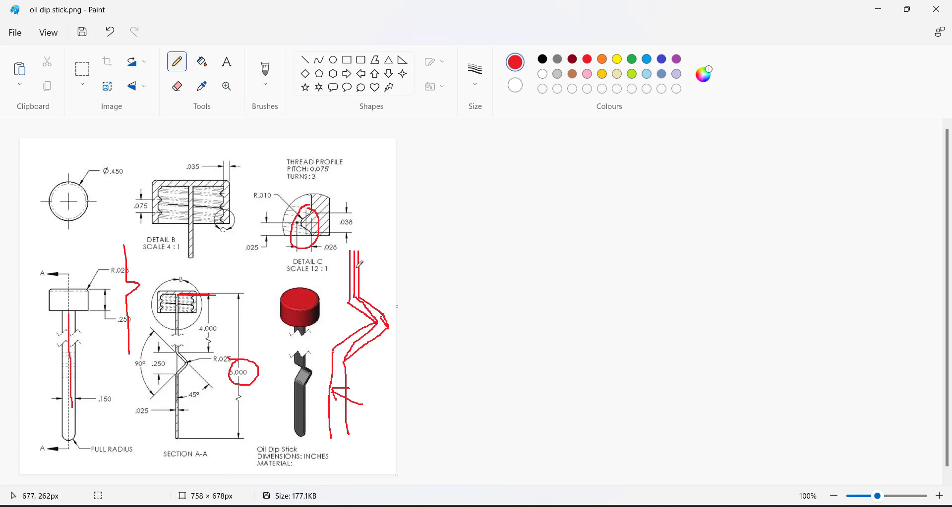
{"action": "left_click_drag", "start_coordinate": [357, 267], "coordinate": [336, 270]}
{"action": "left_click", "coordinate": [875, 9]}
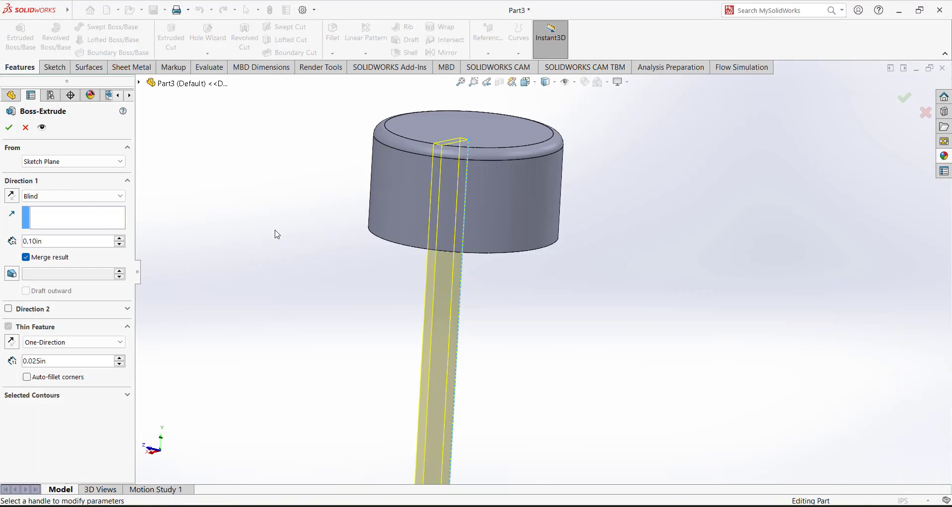
- Set the thin feature's thickness type to Mid-Plane and the stick extrusion's end condition to Mid Plane
{"action": "left_click", "coordinate": [49, 345]}
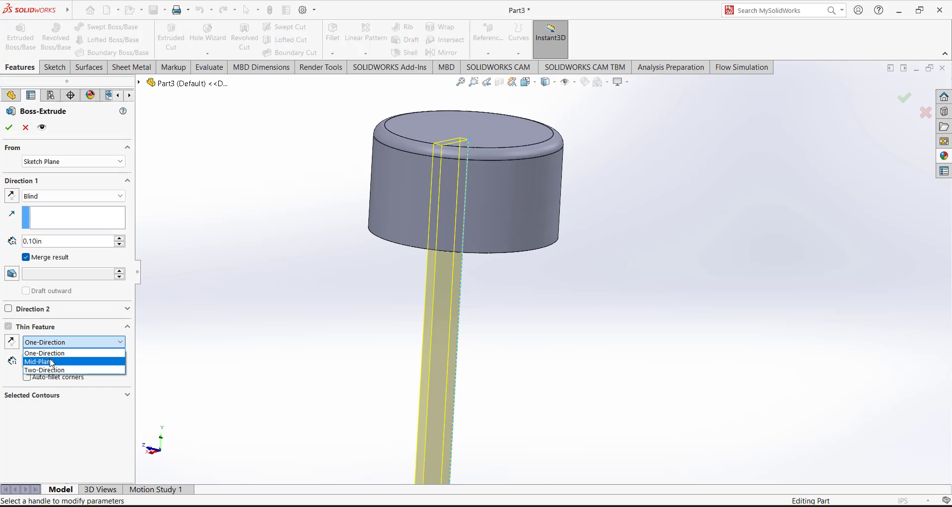
{"action": "left_click", "coordinate": [49, 358]}
{"action": "left_click", "coordinate": [62, 359]}
{"action": "middle_click_drag", "start_coordinate": [358, 322], "coordinate": [312, 293]}
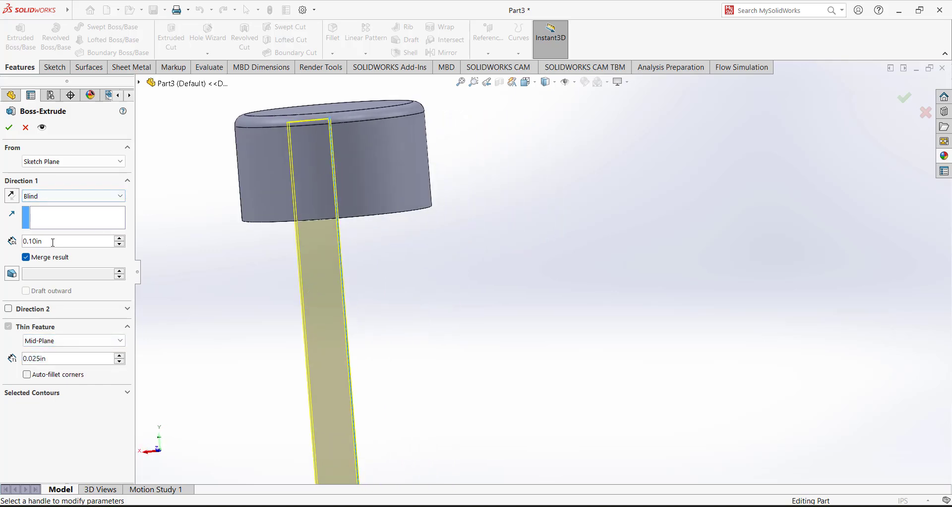
{"action": "left_click", "coordinate": [38, 197]}
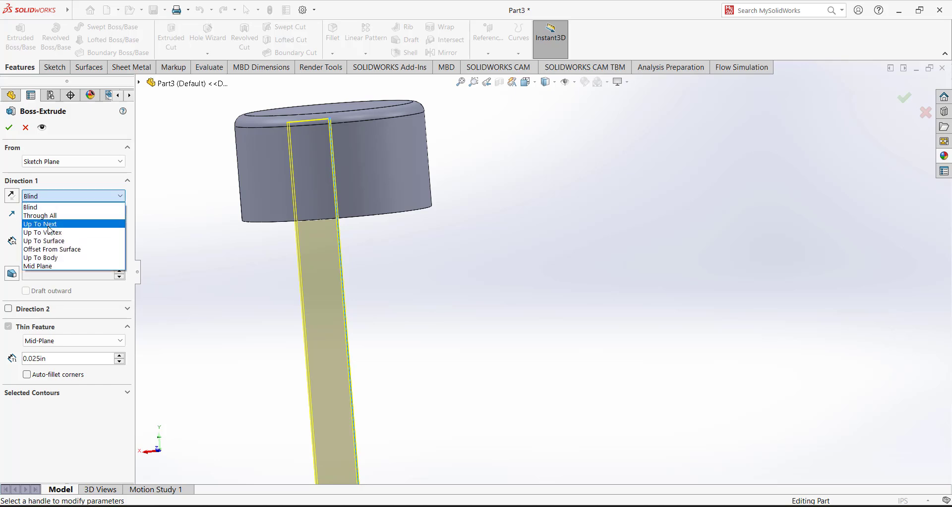
{"action": "left_click", "coordinate": [38, 266]}
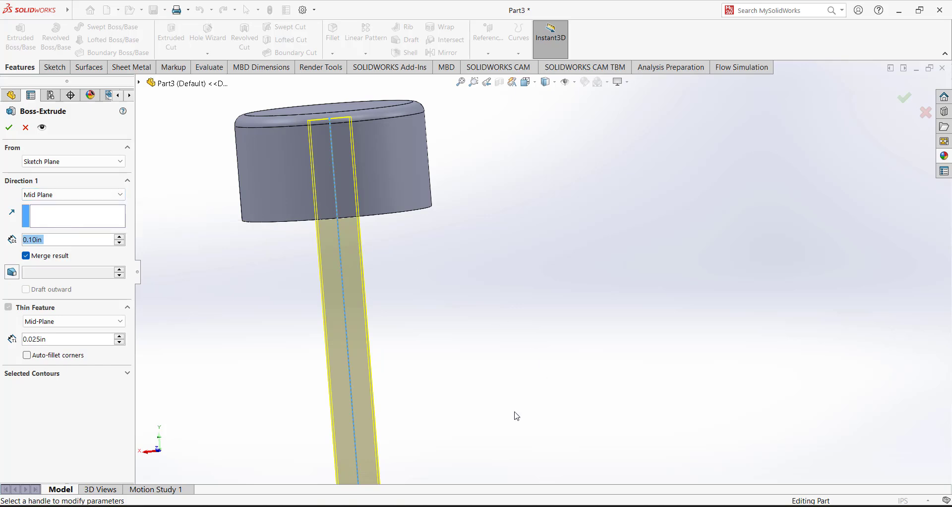
- Circle the stick's .150 width on the Paint drawing, set the extrusion depth to 0.15 in, and view the preview isometrically
{"action": "key", "text": "alt+Tab"}
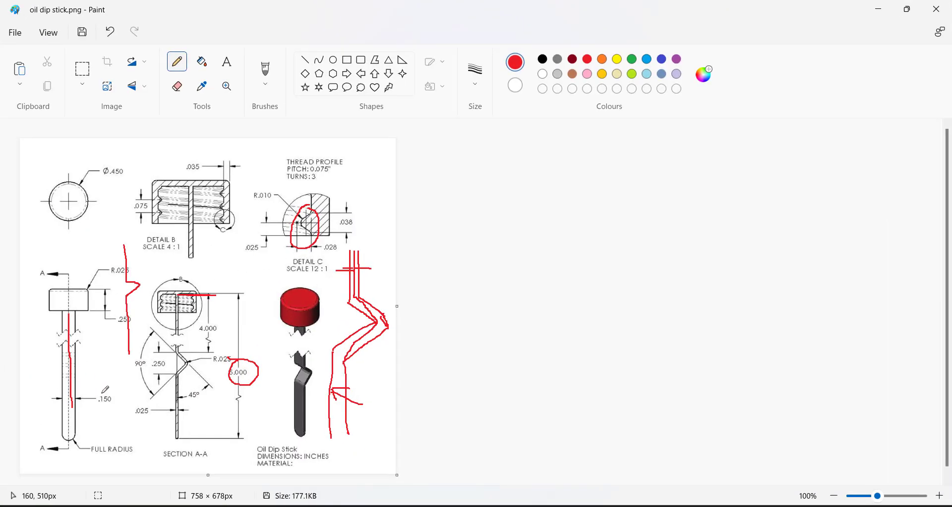
{"action": "mouse_move", "coordinate": [90, 398]}
{"action": "left_mouse_down"}
{"action": "mouse_move", "coordinate": [146, 410]}
{"action": "mouse_move", "coordinate": [97, 391]}
{"action": "left_mouse_up"}
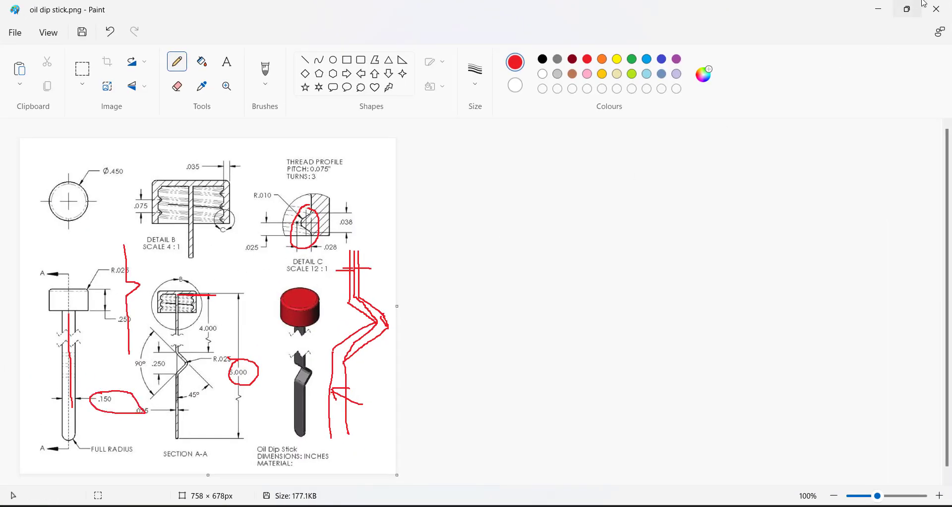
{"action": "left_click", "coordinate": [882, 9]}
{"action": "left_click", "coordinate": [60, 239]}
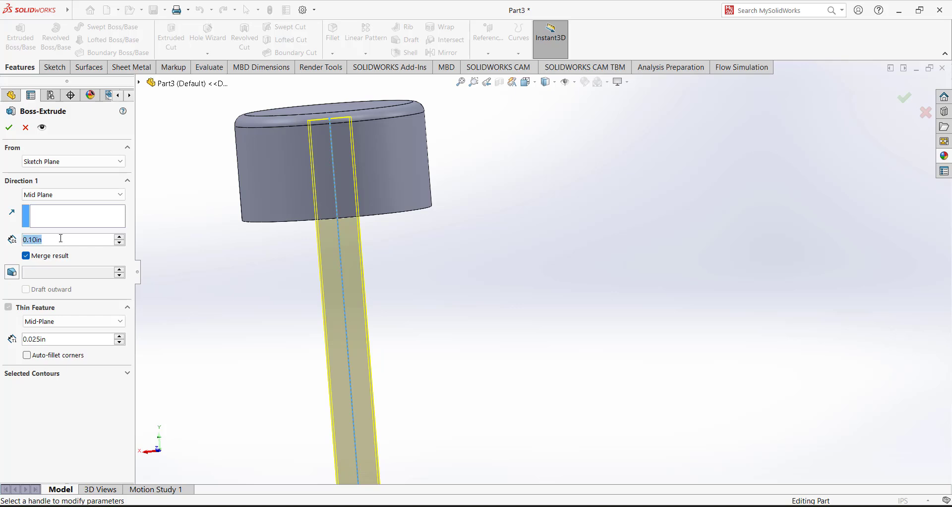
{"action": "type", "text": ".15"}
{"action": "key", "text": "Return"}
{"action": "scroll", "coordinate": [490, 272], "scroll_direction": "up", "scroll_amount": 6}
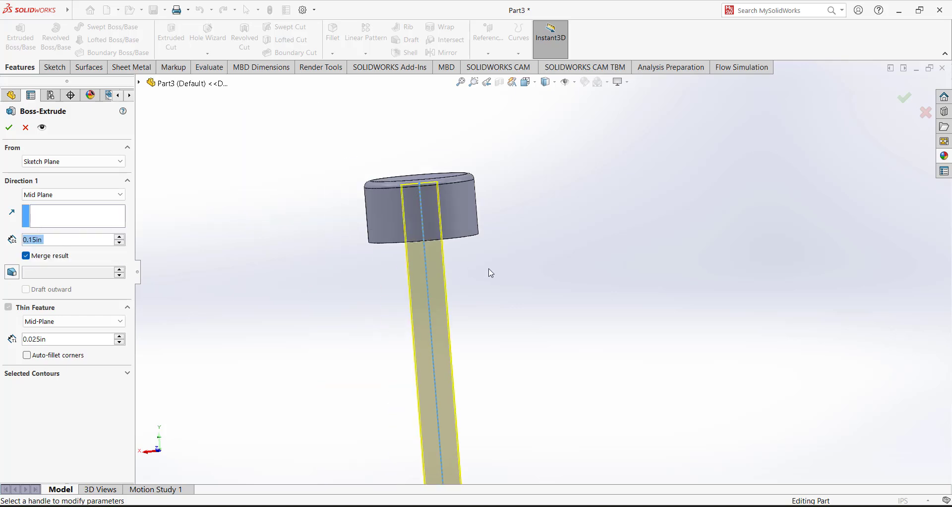
{"action": "key", "text": "f"}
{"action": "left_click", "coordinate": [535, 86]}
{"action": "left_click", "coordinate": [575, 109]}
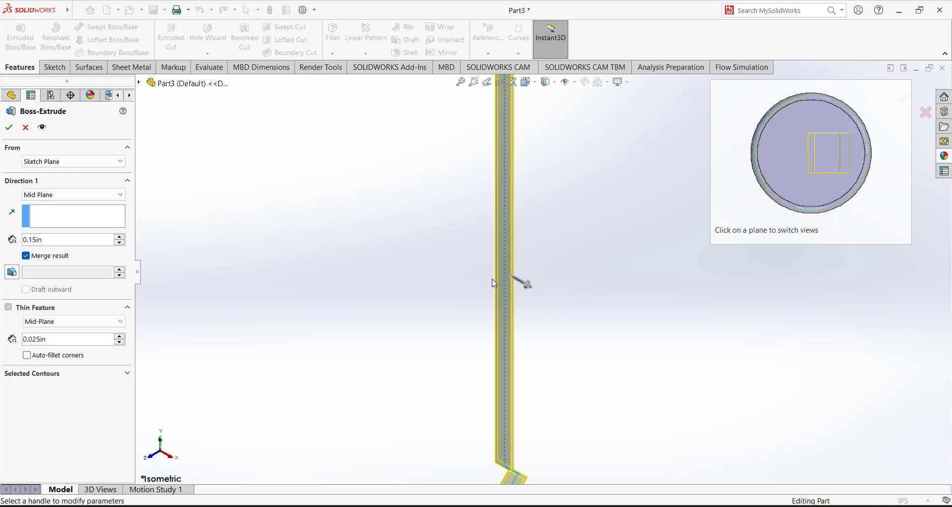
- Mark the stick's width on the front and isometric views of the Paint drawing, and accept the thin mid-plane extrusion
{"action": "left_click", "coordinate": [580, 495]}
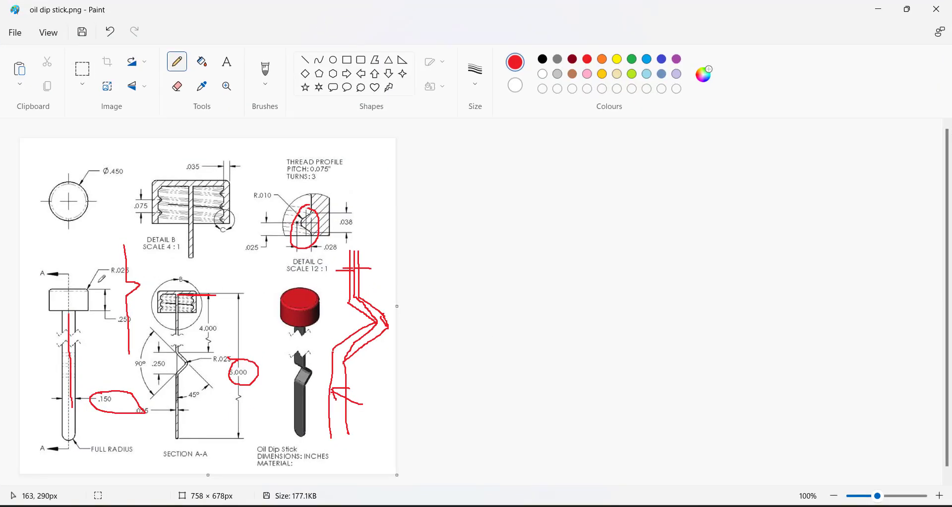
{"action": "mouse_move", "coordinate": [60, 341]}
{"action": "left_mouse_down"}
{"action": "mouse_move", "coordinate": [87, 345]}
{"action": "mouse_move", "coordinate": [68, 350]}
{"action": "mouse_move", "coordinate": [121, 347]}
{"action": "left_mouse_up"}
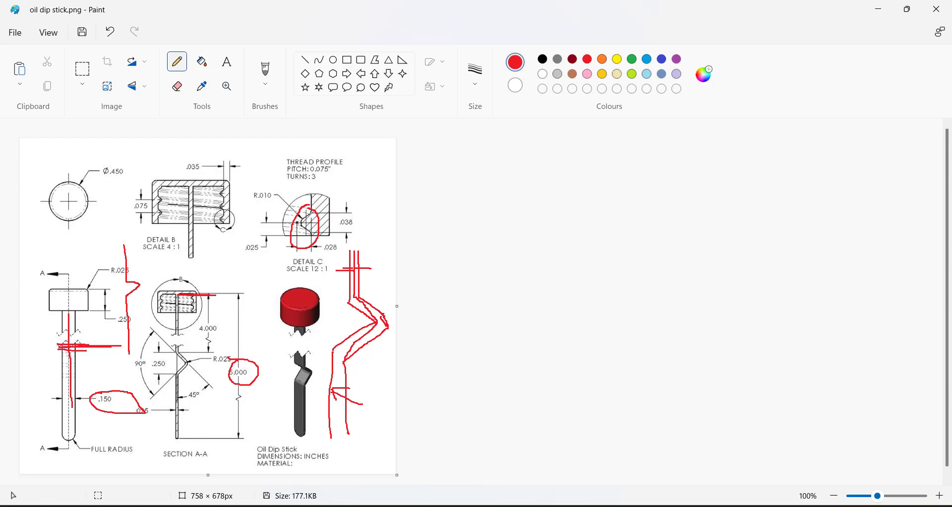
{"action": "key", "text": "alt+Tab"}
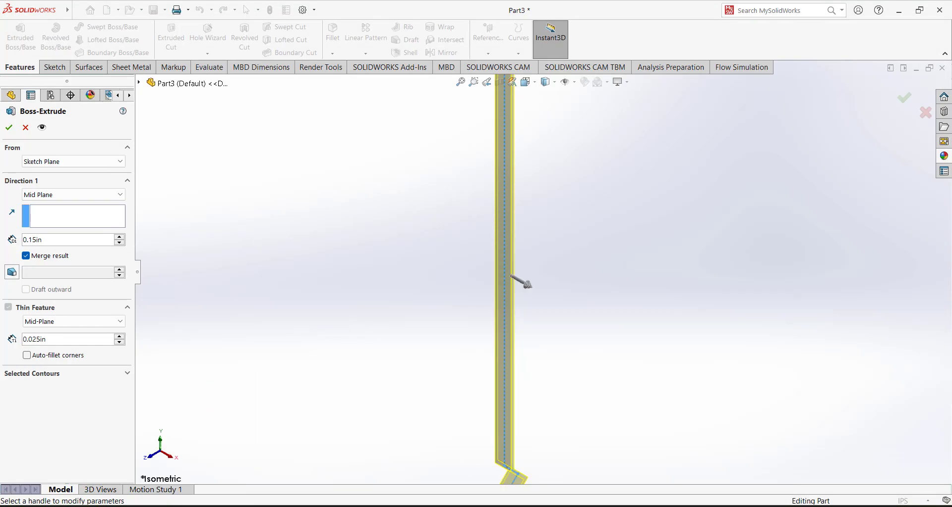
{"action": "left_click", "coordinate": [555, 449]}
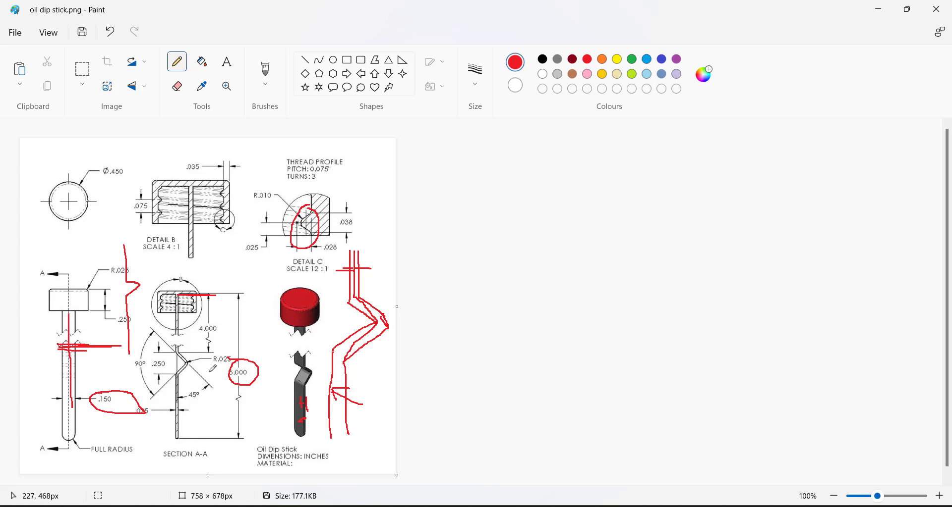
{"action": "left_click_drag", "start_coordinate": [297, 376], "coordinate": [308, 380]}
{"action": "left_click", "coordinate": [874, 15]}
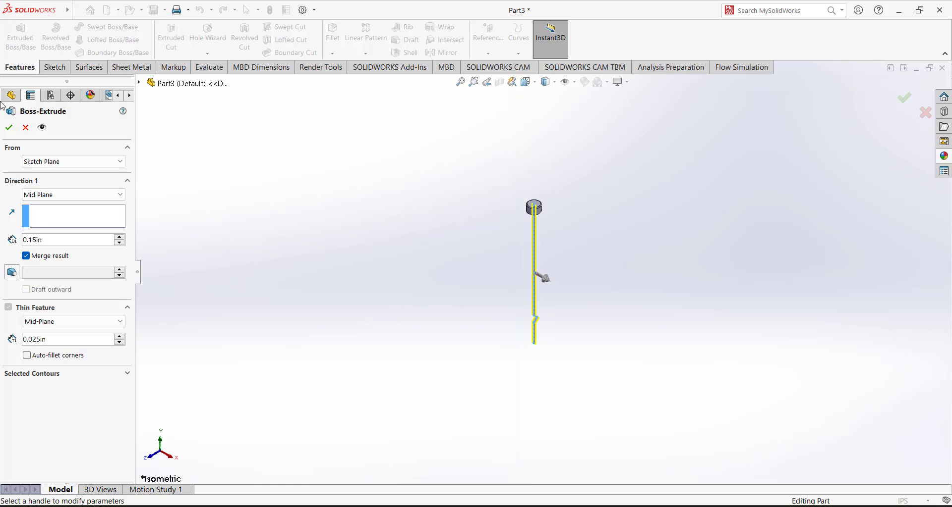
{"action": "left_click", "coordinate": [9, 127]}
- Round the stick's lower end with a full round fillet, using the end face as center and the two narrow side faces
{"action": "scroll", "coordinate": [525, 327], "scroll_direction": "down", "scroll_amount": 5}
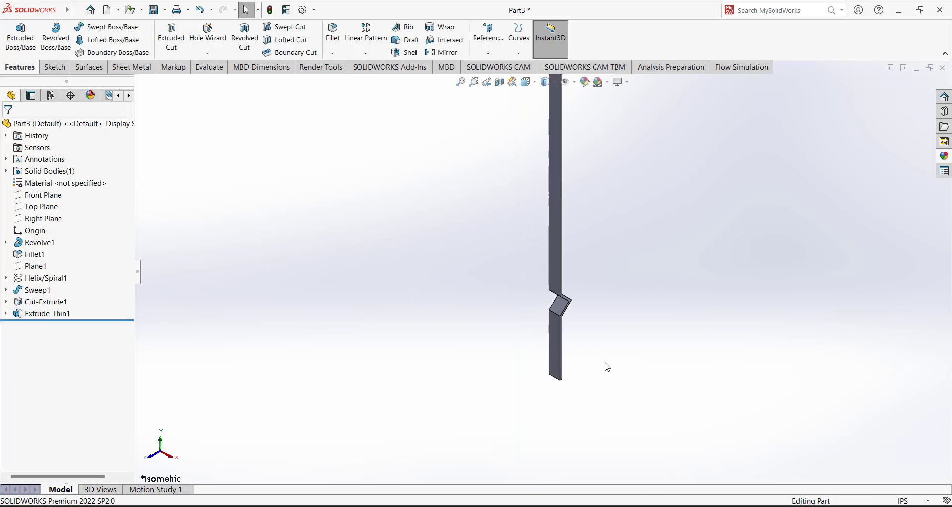
{"action": "scroll", "coordinate": [526, 329], "scroll_direction": "down", "scroll_amount": 3}
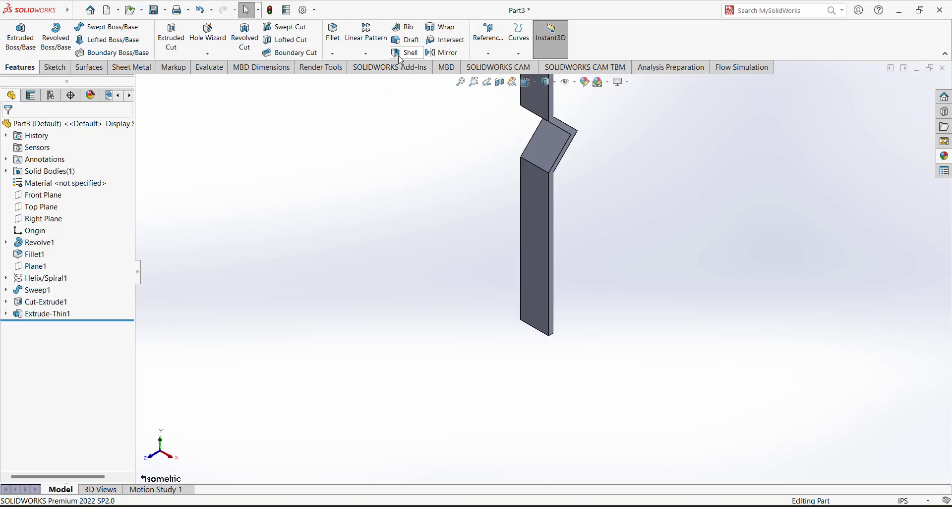
{"action": "left_click", "coordinate": [332, 31]}
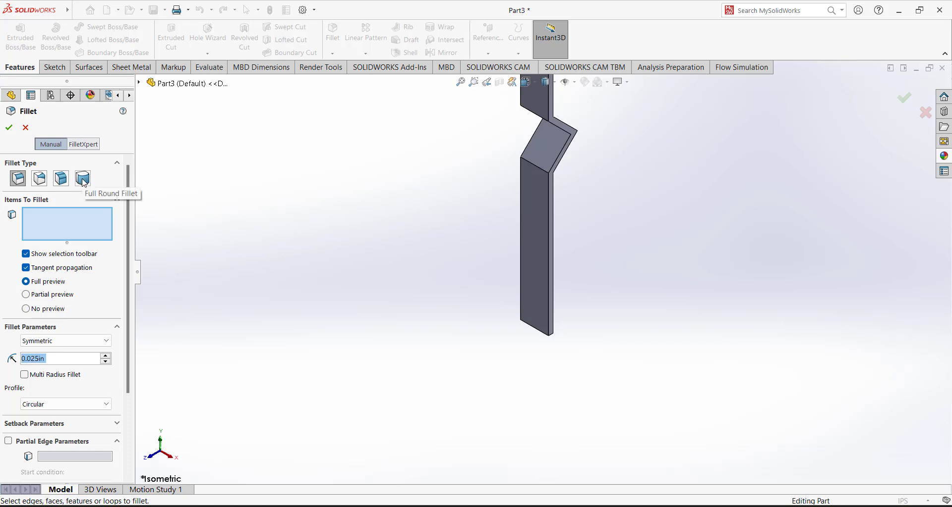
{"action": "left_click", "coordinate": [82, 178]}
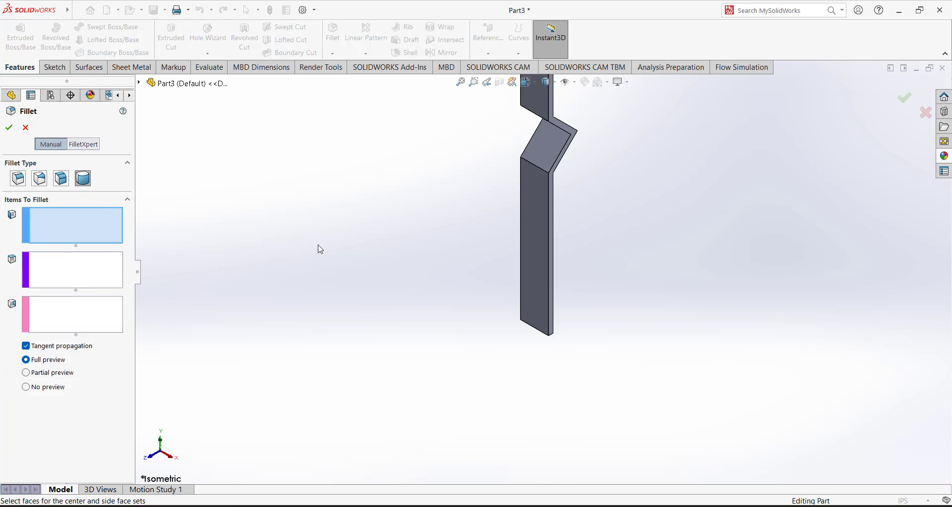
{"action": "left_click", "coordinate": [552, 314]}
{"action": "middle_click_drag", "start_coordinate": [488, 315], "coordinate": [403, 284]}
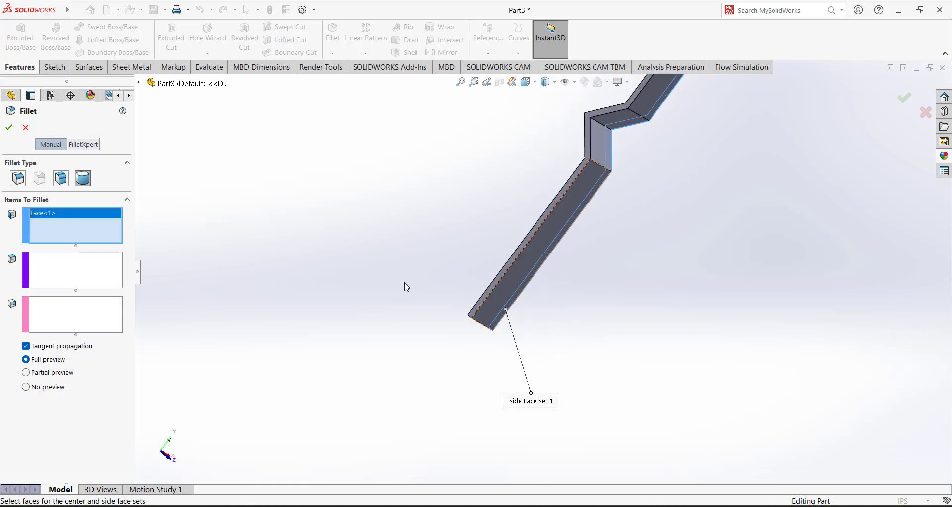
{"action": "left_click", "coordinate": [73, 281]}
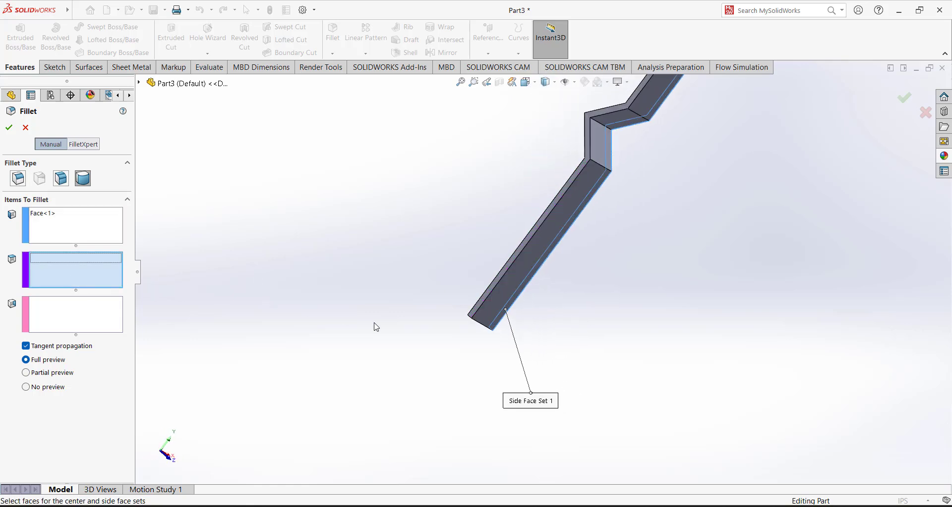
{"action": "middle_click_drag", "start_coordinate": [376, 327], "coordinate": [826, 148]}
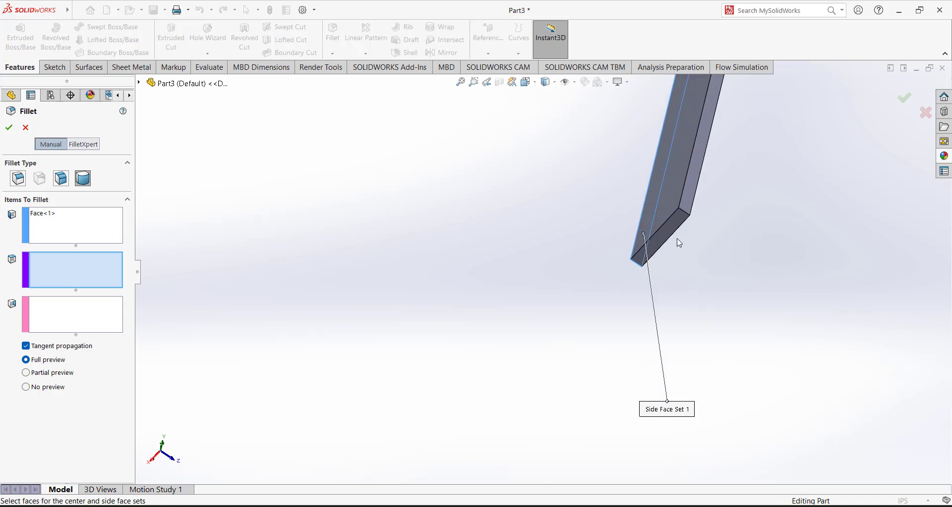
{"action": "left_click", "coordinate": [660, 235]}
{"action": "left_click", "coordinate": [67, 325]}
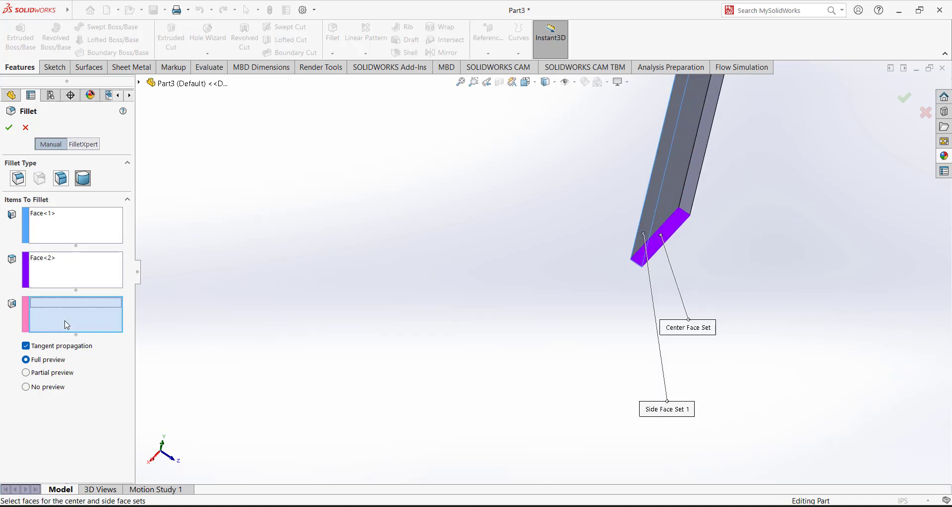
{"action": "left_click", "coordinate": [698, 167]}
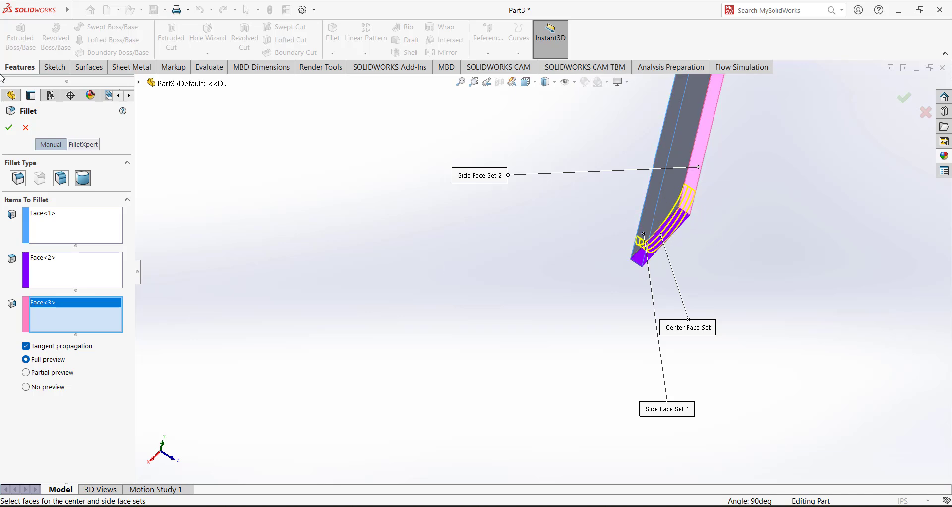
{"action": "left_click", "coordinate": [9, 128]}
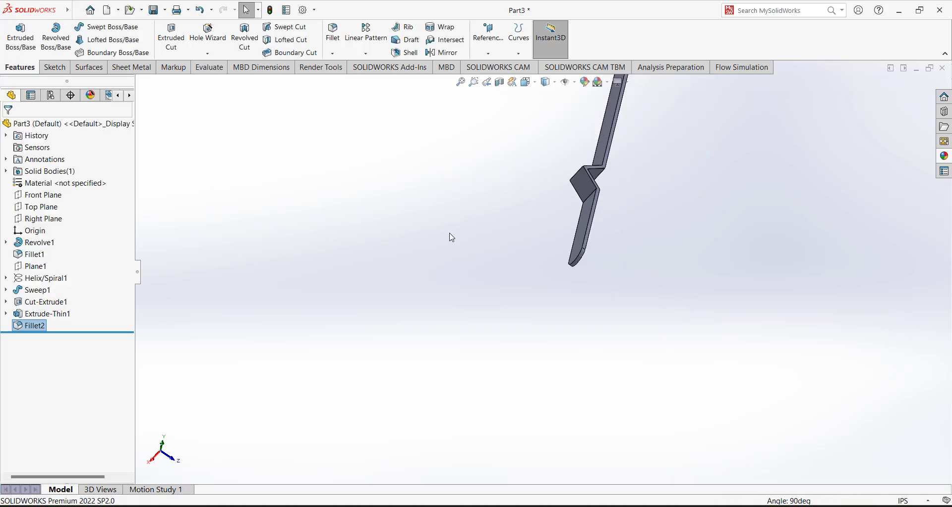
- Start another fillet for the stick's bend and set its type to constant size
{"action": "scroll", "coordinate": [632, 150], "scroll_direction": "down", "scroll_amount": 5}
{"action": "key", "text": "Return"}
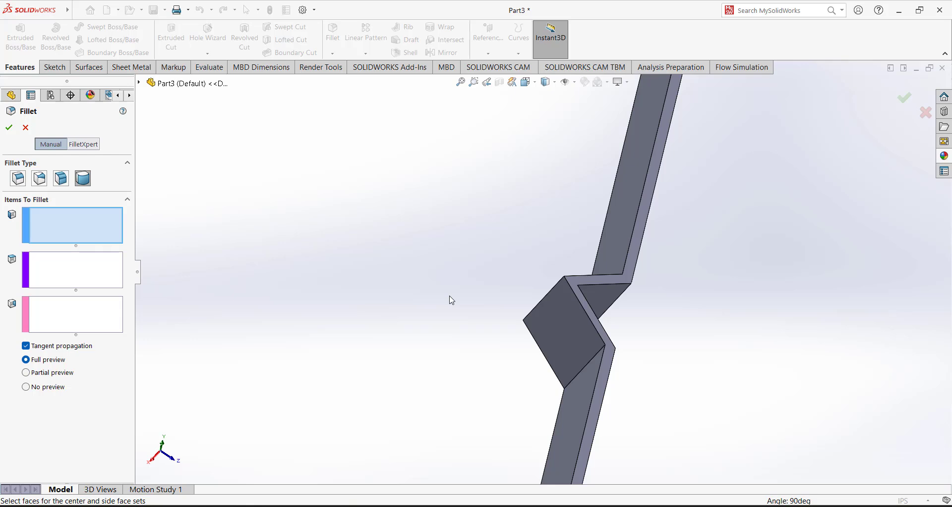
{"action": "left_click", "coordinate": [19, 179]}
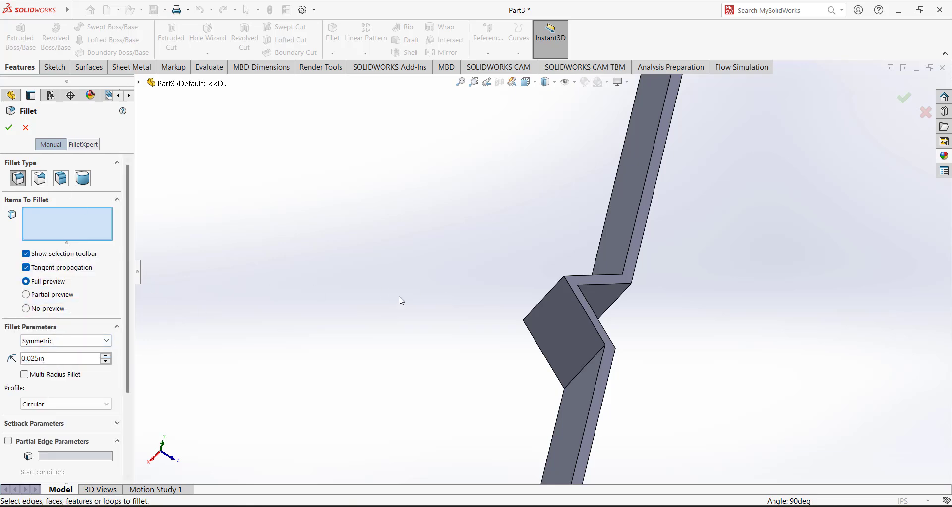
{"action": "middle_click_drag", "start_coordinate": [557, 225], "coordinate": [525, 233]}
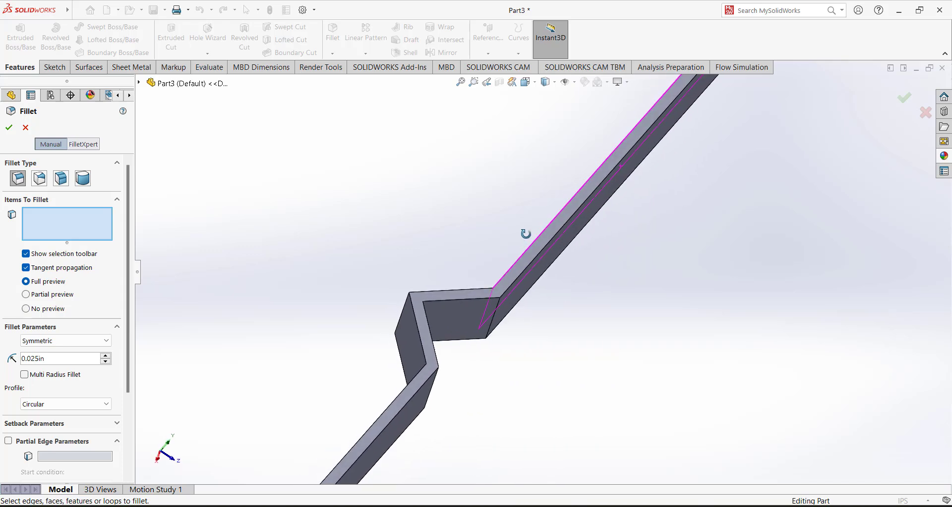
{"action": "left_click", "coordinate": [491, 317]}
{"action": "middle_click_drag", "start_coordinate": [470, 259], "coordinate": [519, 286]}
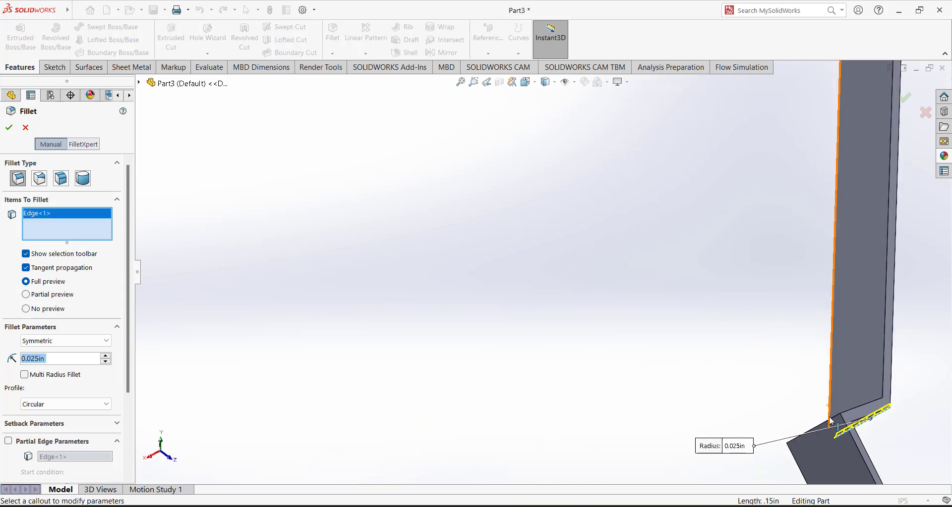
{"action": "left_click", "coordinate": [852, 392]}
{"action": "middle_click_drag", "start_coordinate": [853, 391], "coordinate": [746, 357]}
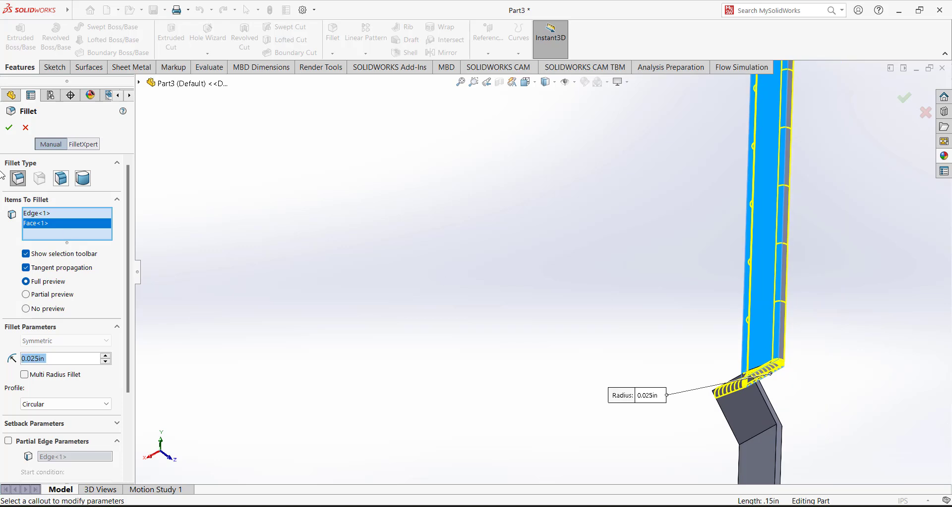
{"action": "right_click", "coordinate": [65, 232]}
{"action": "left_click", "coordinate": [101, 233]}
{"action": "middle_click_drag", "start_coordinate": [369, 240], "coordinate": [644, 268]}
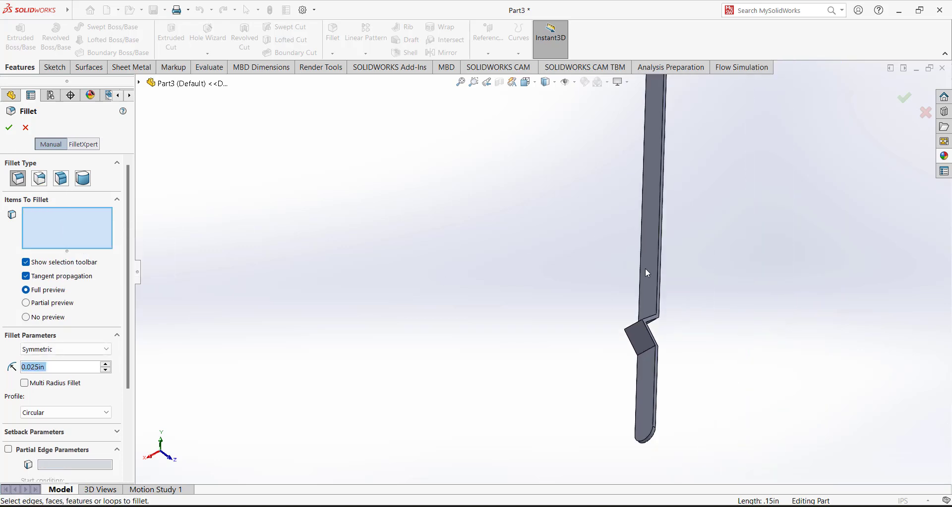
- Fillet the inner and outer edges of all three bends in the stick, six edges in total, with a 0.025 in radius
{"action": "left_click", "coordinate": [633, 328]}
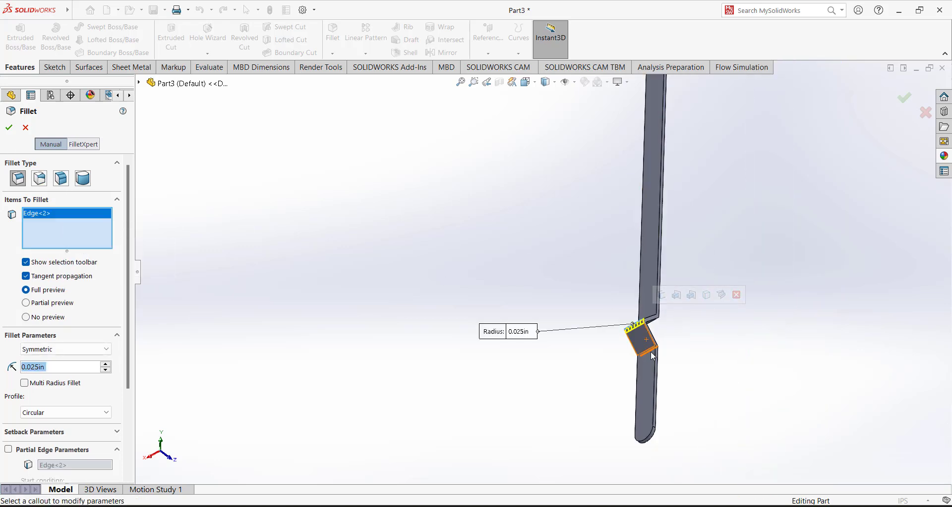
{"action": "left_click", "coordinate": [662, 297]}
{"action": "scroll", "coordinate": [610, 334], "scroll_direction": "down", "scroll_amount": 5}
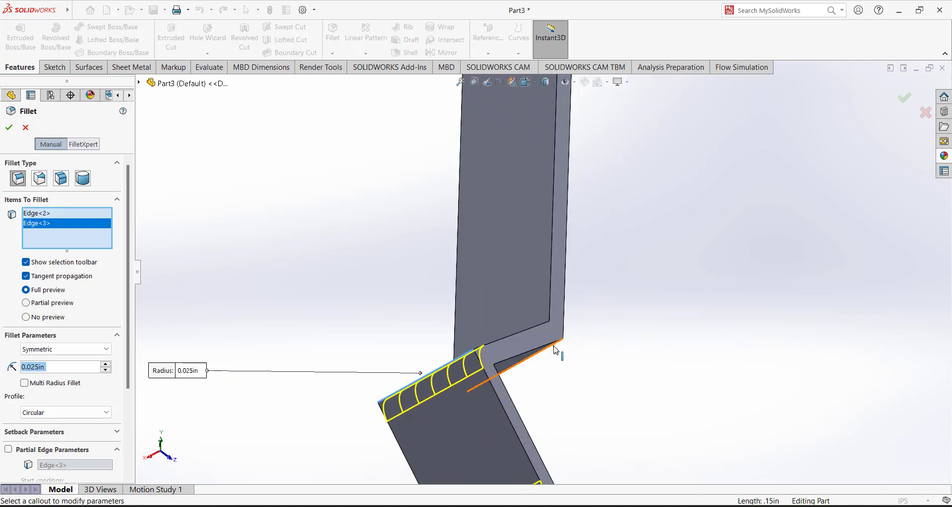
{"action": "left_click", "coordinate": [554, 350]}
{"action": "middle_click_drag", "start_coordinate": [554, 350], "coordinate": [536, 342]}
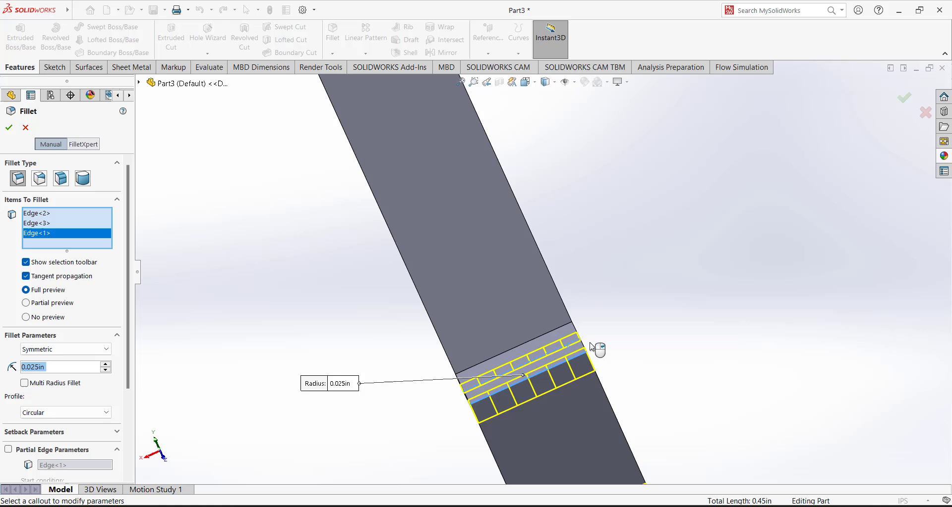
{"action": "left_click", "coordinate": [535, 340]}
{"action": "scroll", "coordinate": [316, 337], "scroll_direction": "up", "scroll_amount": 5}
{"action": "middle_click_drag", "start_coordinate": [345, 325], "coordinate": [441, 332]}
{"action": "scroll", "coordinate": [599, 310], "scroll_direction": "down", "scroll_amount": 5}
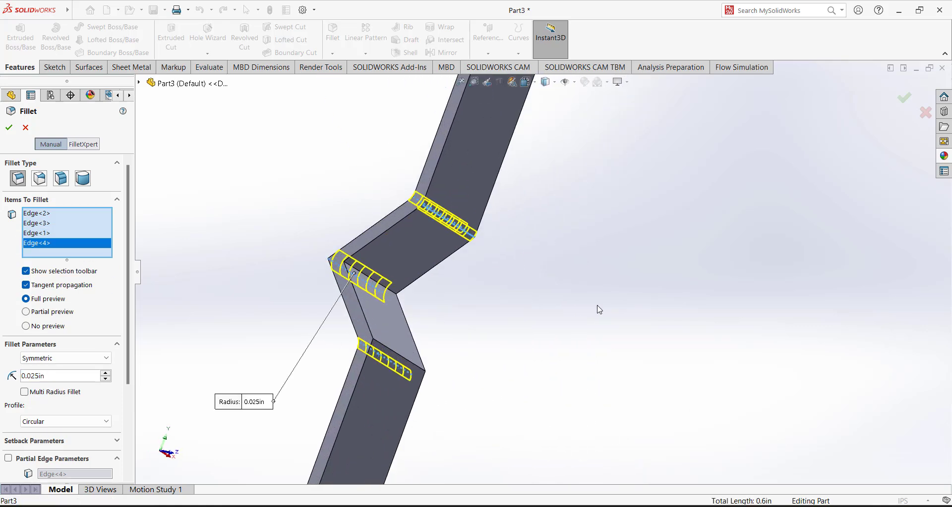
{"action": "left_click", "coordinate": [419, 373]}
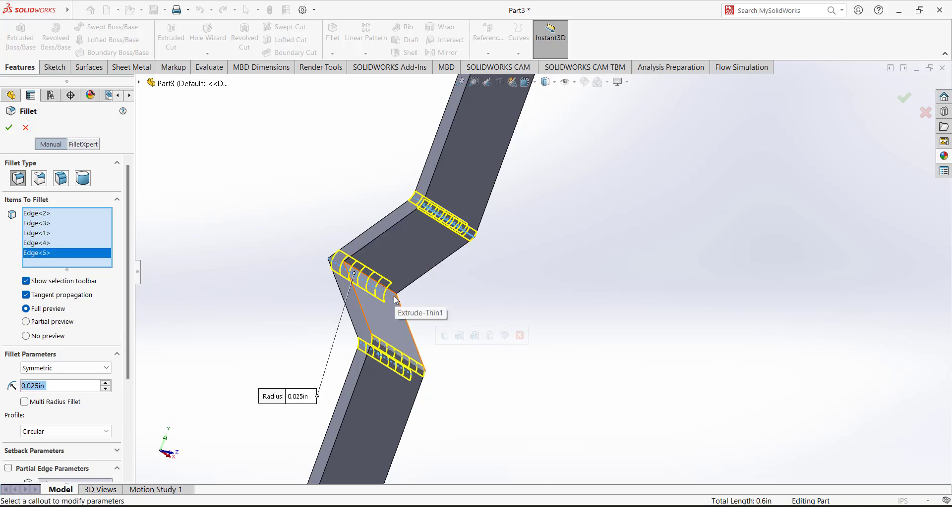
{"action": "left_click", "coordinate": [395, 298]}
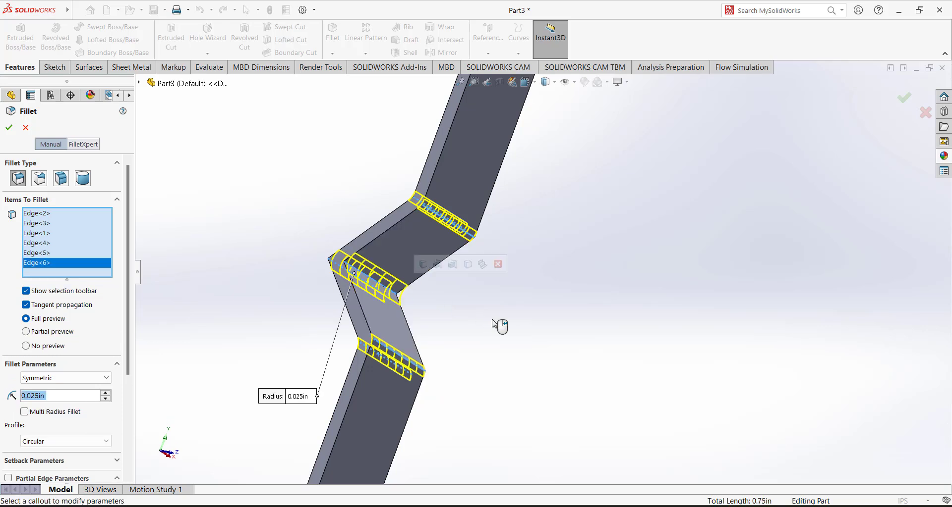
{"action": "left_click", "coordinate": [10, 130]}
- Fillet the lower helical edge of the thread inside the cap with a 0.025 in radius
{"action": "scroll", "coordinate": [333, 218], "scroll_direction": "up", "scroll_amount": 5}
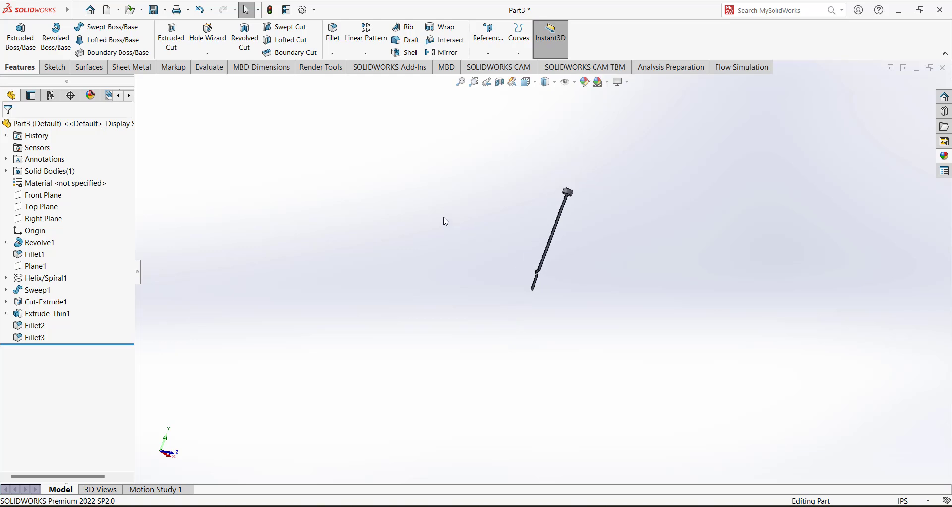
{"action": "scroll", "coordinate": [597, 211], "scroll_direction": "down", "scroll_amount": 4}
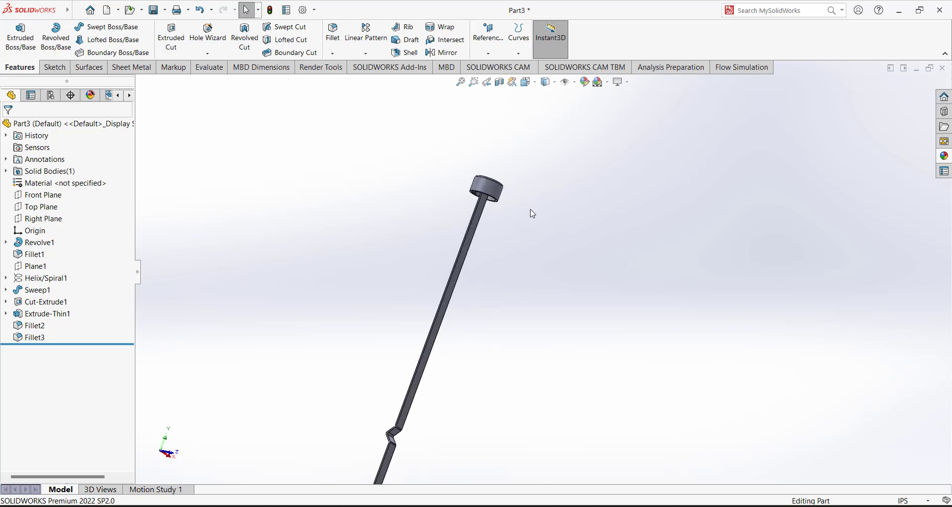
{"action": "scroll", "coordinate": [531, 213], "scroll_direction": "up", "scroll_amount": 2}
{"action": "scroll", "coordinate": [469, 324], "scroll_direction": "down", "scroll_amount": 4}
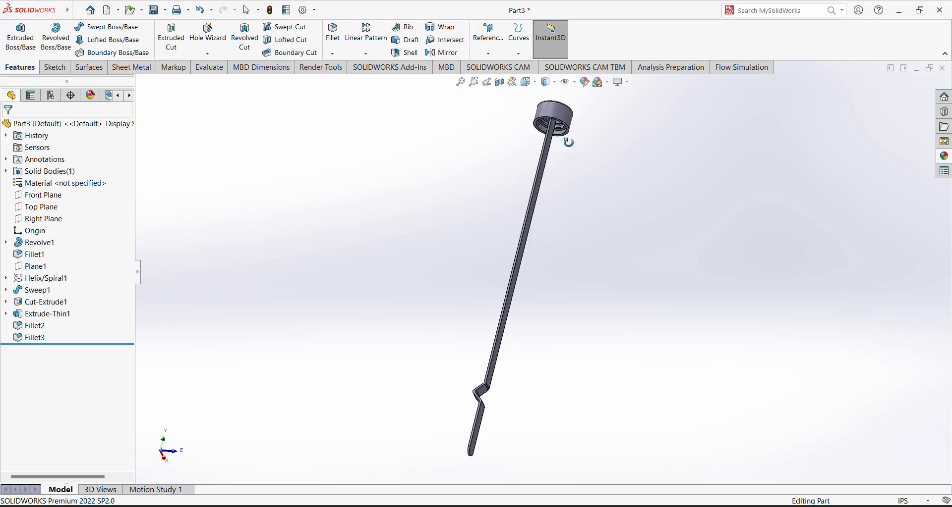
{"action": "scroll", "coordinate": [581, 125], "scroll_direction": "up", "scroll_amount": 2}
{"action": "scroll", "coordinate": [539, 175], "scroll_direction": "down", "scroll_amount": 6}
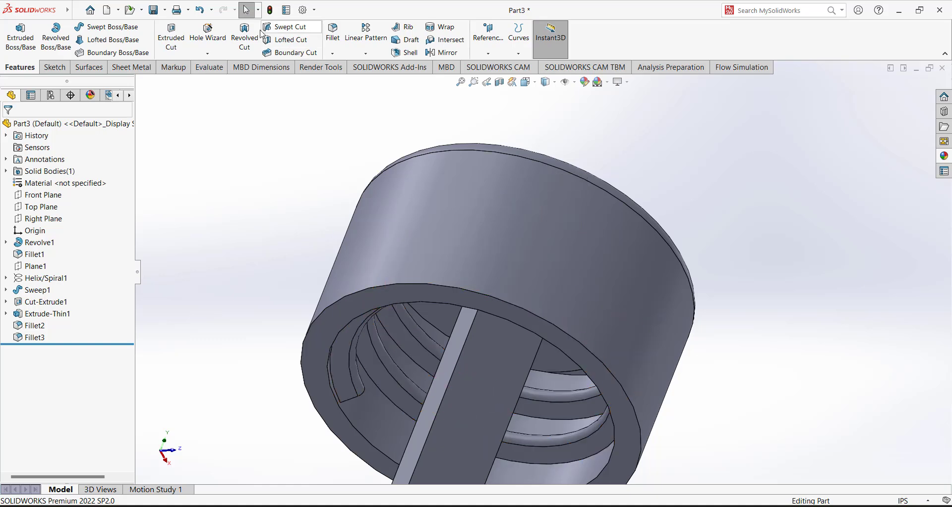
{"action": "left_click", "coordinate": [332, 33]}
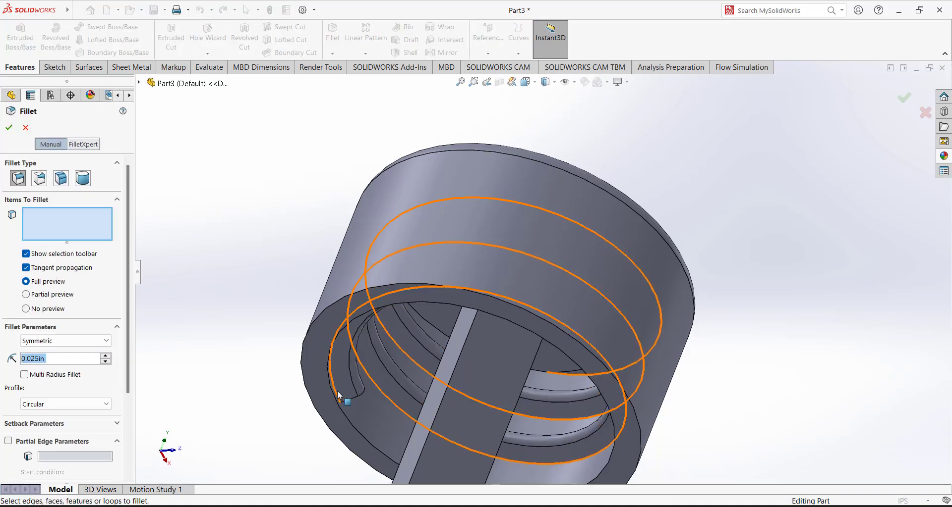
{"action": "left_click", "coordinate": [338, 395]}
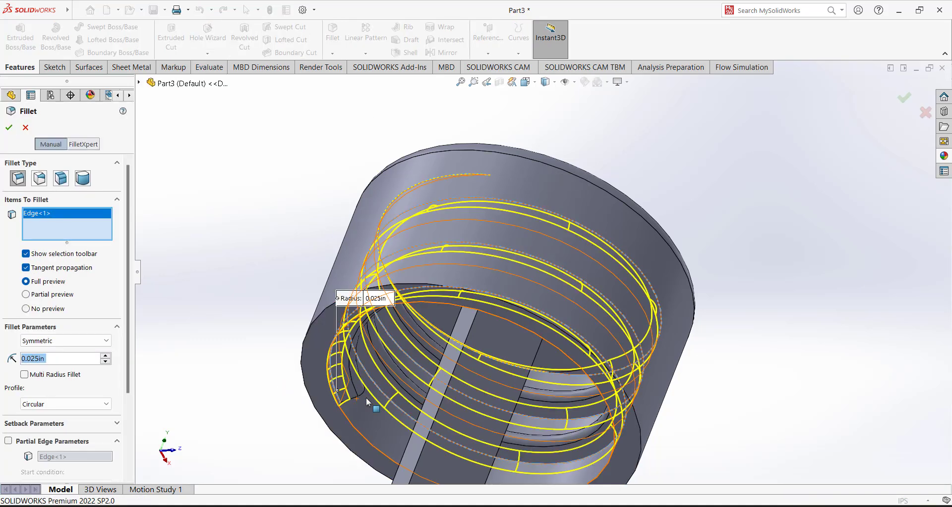
{"action": "left_click", "coordinate": [9, 127]}
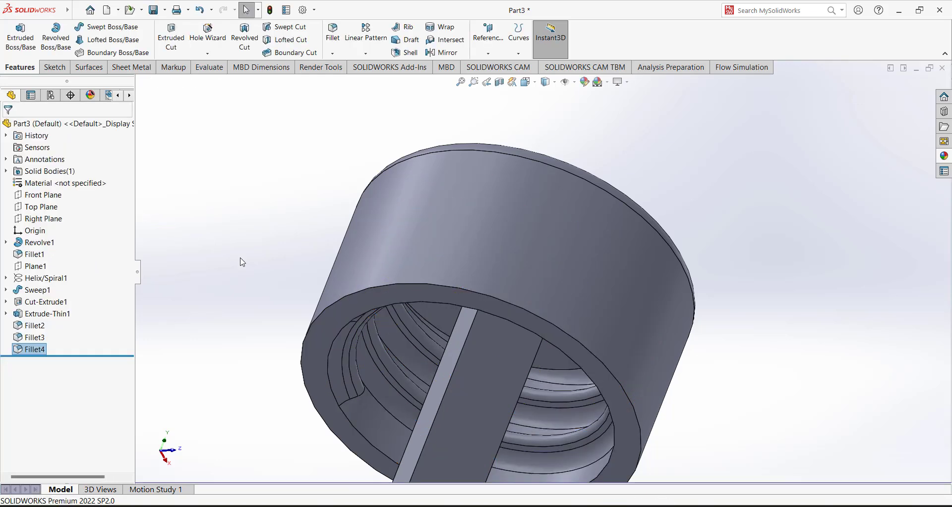
- Try to fillet the other helical edge of the cap's internal thread with a 0.025 in radius, and abandon the fillet
{"action": "middle_click_drag", "start_coordinate": [266, 295], "coordinate": [620, 337]}
{"action": "scroll", "coordinate": [619, 337], "scroll_direction": "down", "scroll_amount": 3}
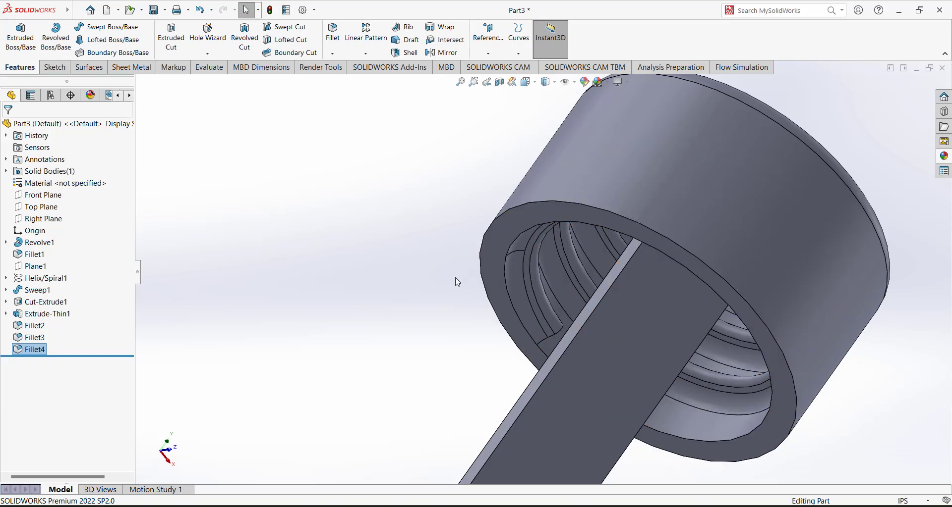
{"action": "left_click", "coordinate": [333, 33]}
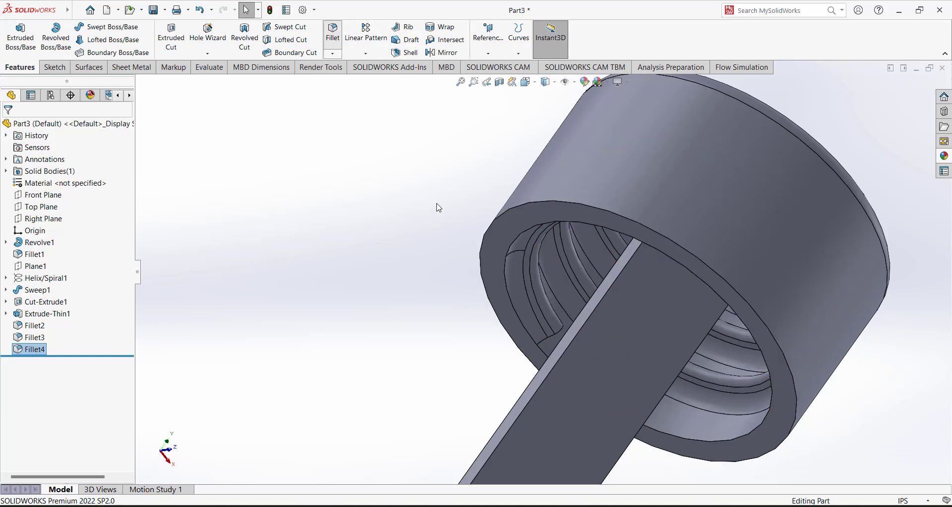
{"action": "middle_click_drag", "start_coordinate": [523, 284], "coordinate": [483, 213]}
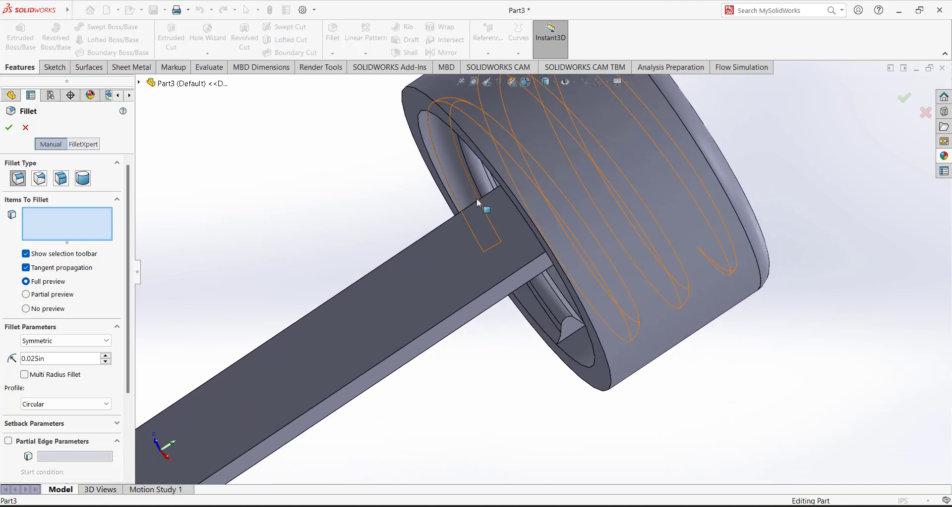
{"action": "left_click", "coordinate": [558, 288]}
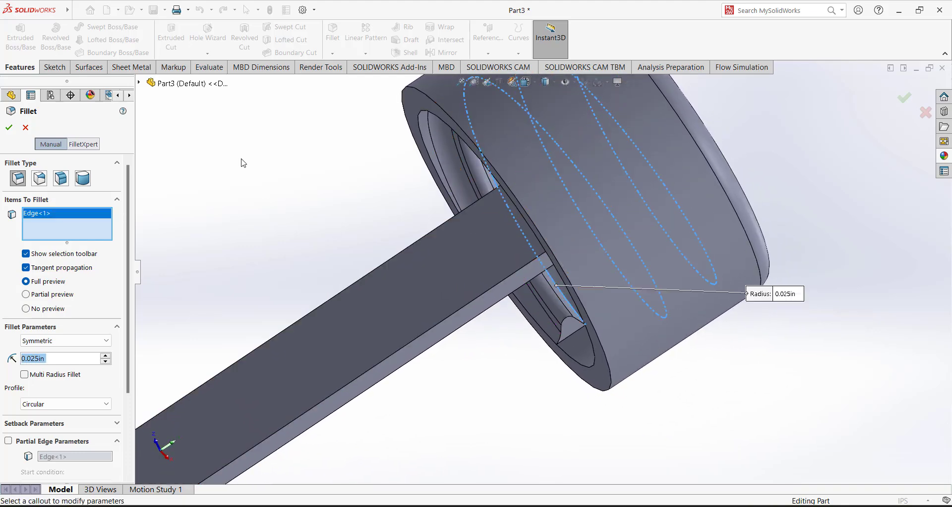
{"action": "right_click", "coordinate": [42, 214]}
{"action": "left_click", "coordinate": [69, 219]}
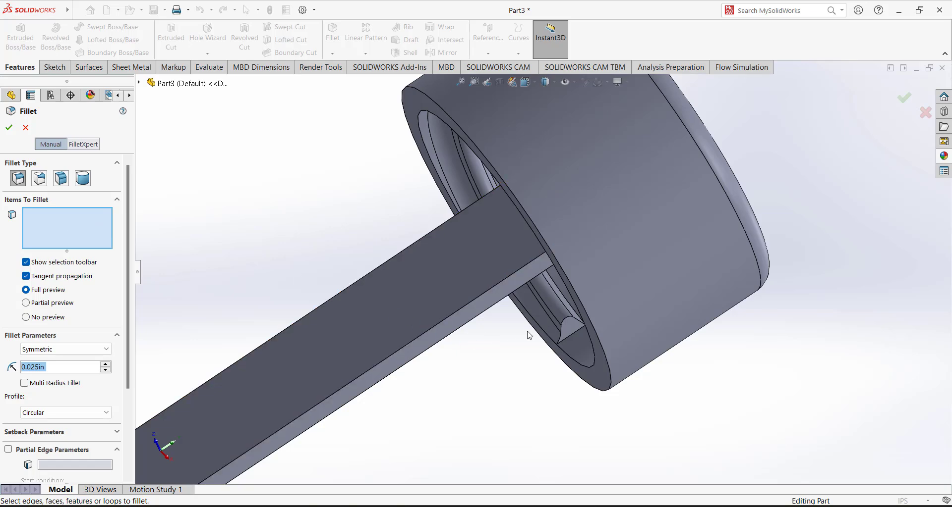
{"action": "middle_click_drag", "start_coordinate": [527, 334], "coordinate": [530, 317]}
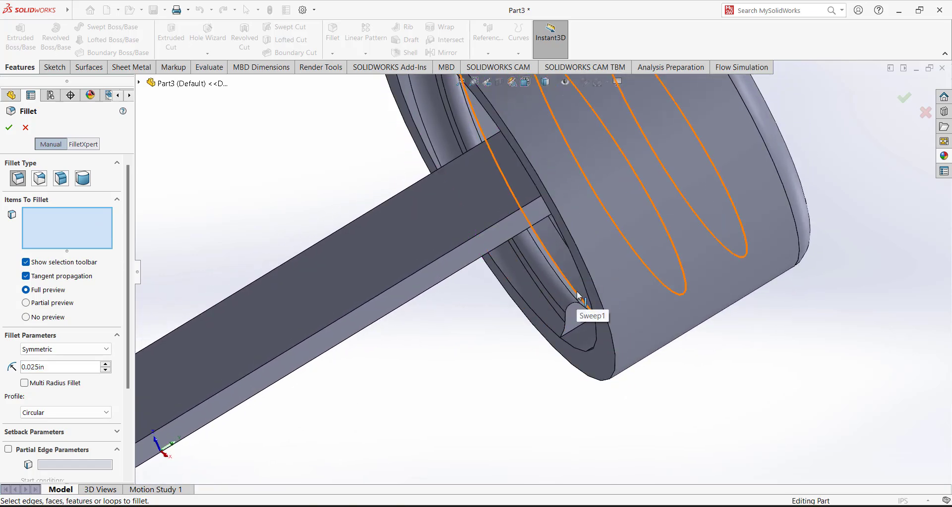
{"action": "left_click", "coordinate": [589, 307]}
{"action": "middle_click_drag", "start_coordinate": [496, 342], "coordinate": [470, 337]}
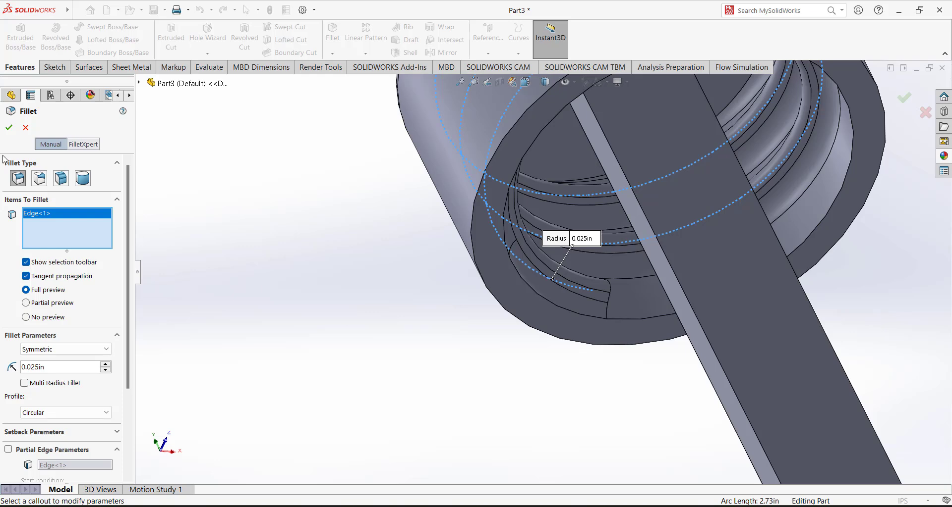
{"action": "left_click", "coordinate": [27, 127]}
{"action": "scroll", "coordinate": [393, 254], "scroll_direction": "up", "scroll_amount": 3}
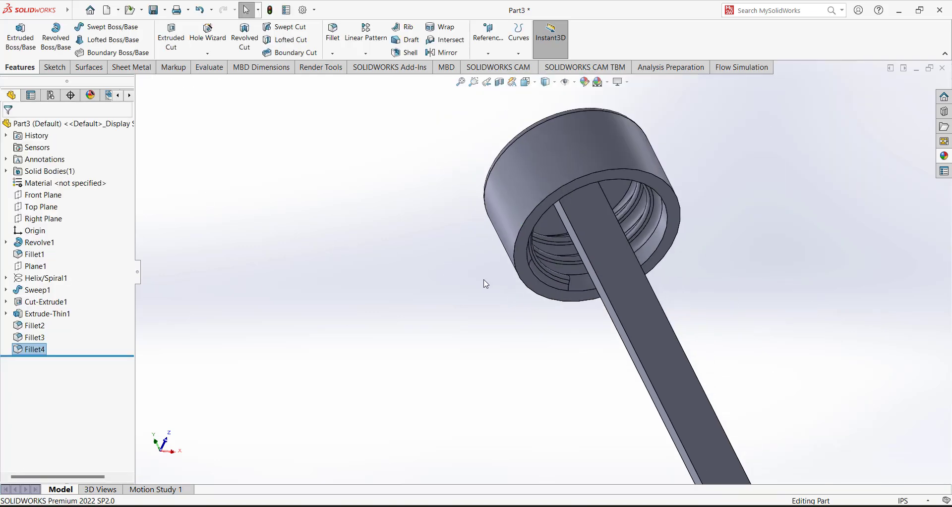
{"action": "middle_click_drag", "start_coordinate": [484, 283], "coordinate": [464, 294]}
{"action": "scroll", "coordinate": [452, 269], "scroll_direction": "up", "scroll_amount": 3}
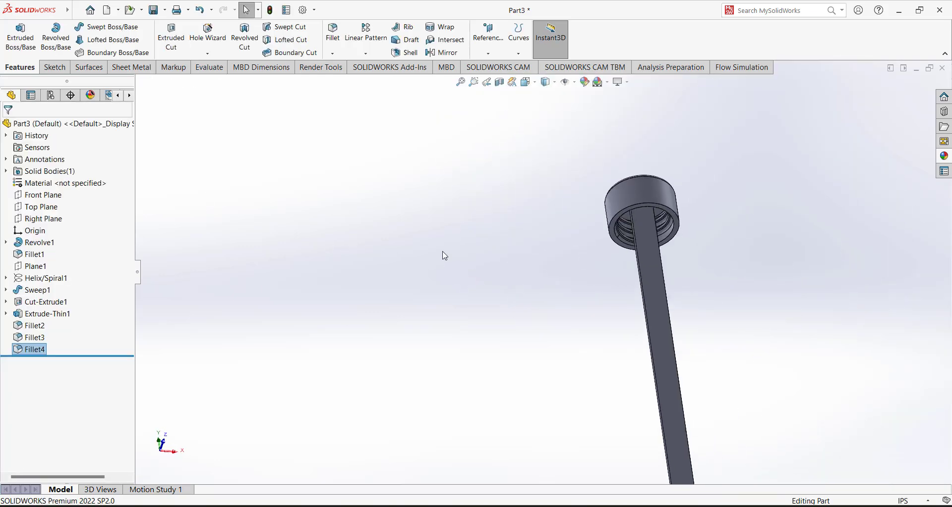